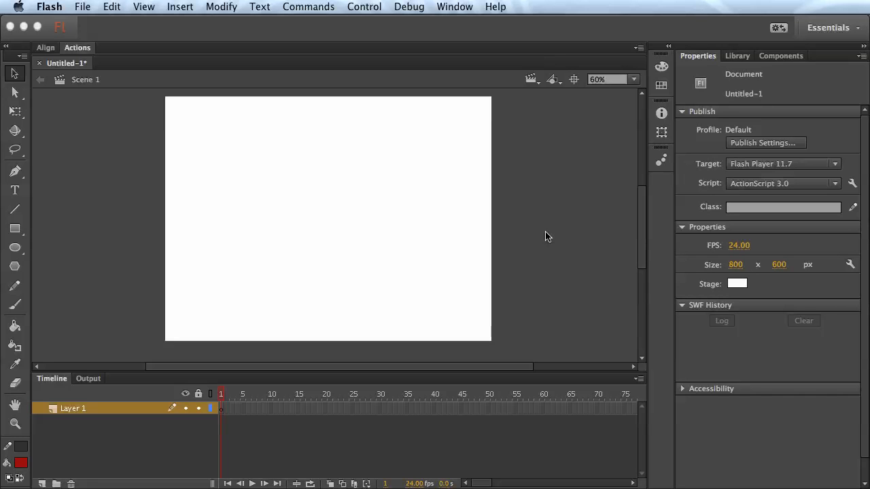
# Set the document's stage color to black
pyautogui.click(739, 286)
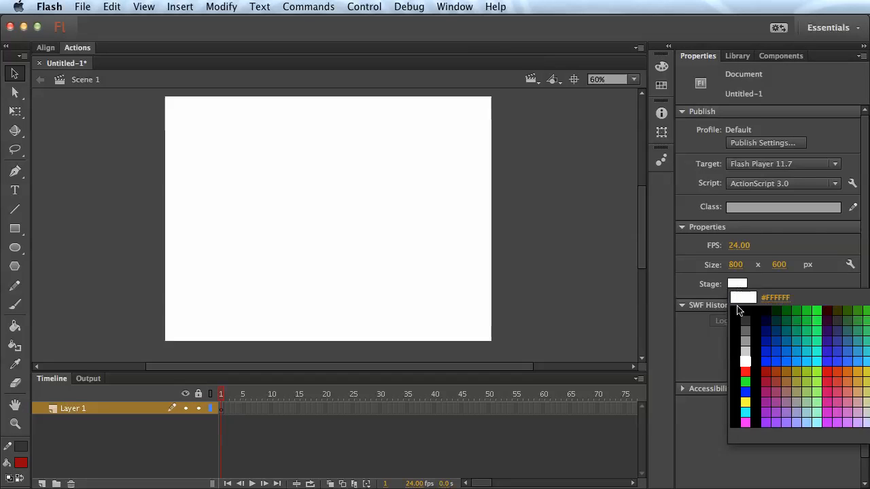
pyautogui.click(745, 311)
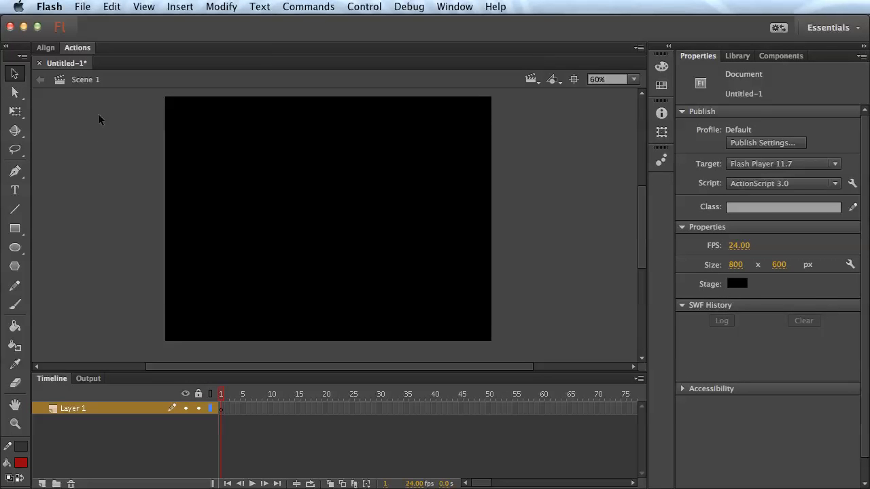
# Import all six images from the FlashGalleryDemo folder, Image1_Big.jpg through Image3_Th.jpg, into the document's library
pyautogui.click(83, 7)
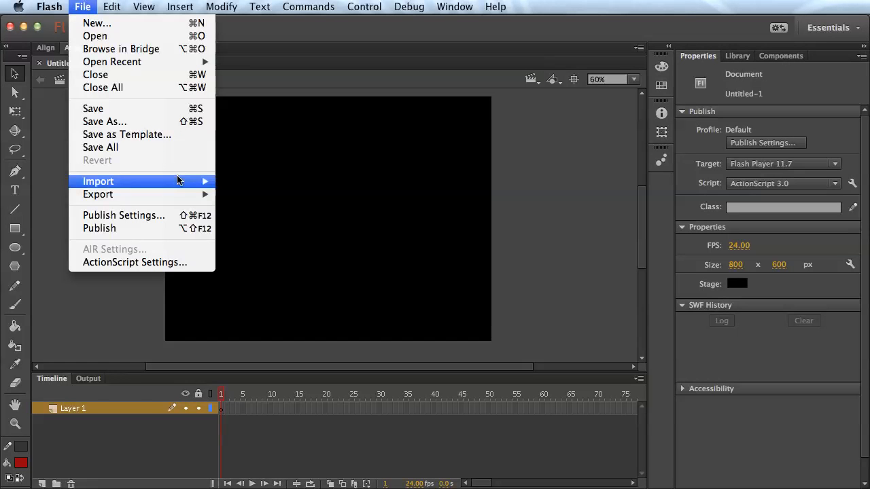
pyautogui.moveTo(178, 183)
pyautogui.click(309, 197)
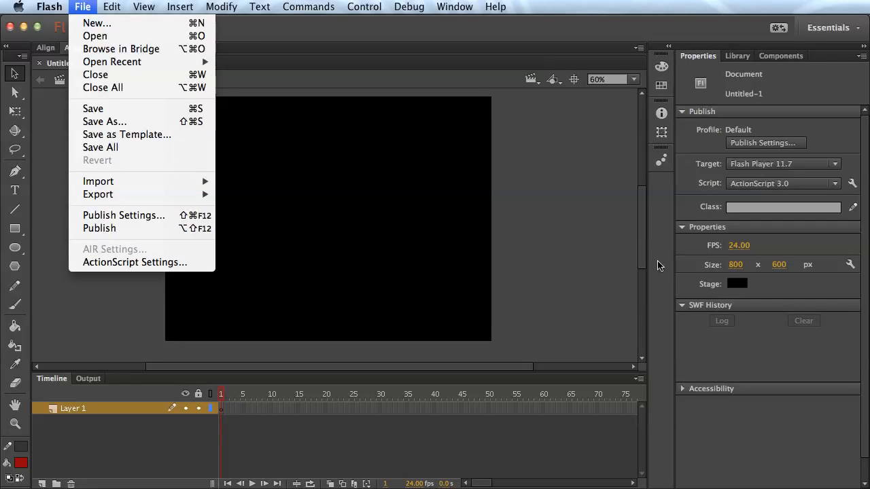
pyautogui.click(83, 7)
pyautogui.click(43, 137)
pyautogui.click(95, 10)
pyautogui.moveTo(132, 185)
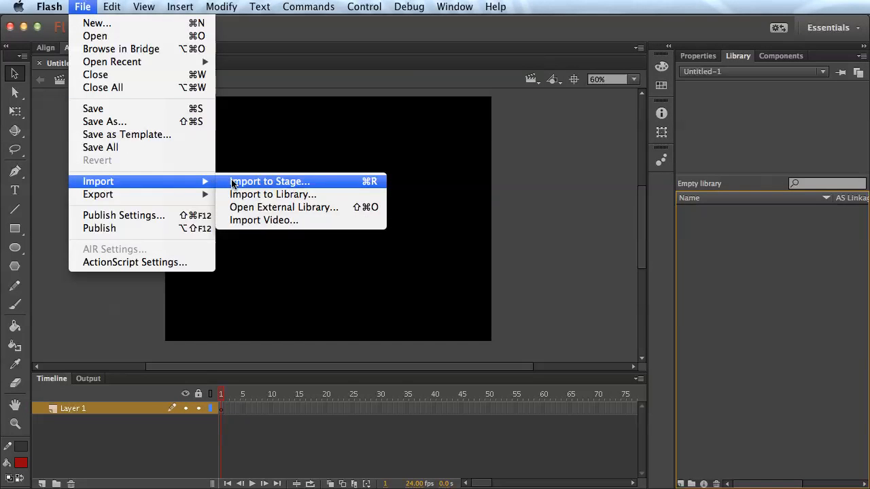
pyautogui.click(296, 196)
pyautogui.moveTo(737, 185); pyautogui.dragTo(374, 115)
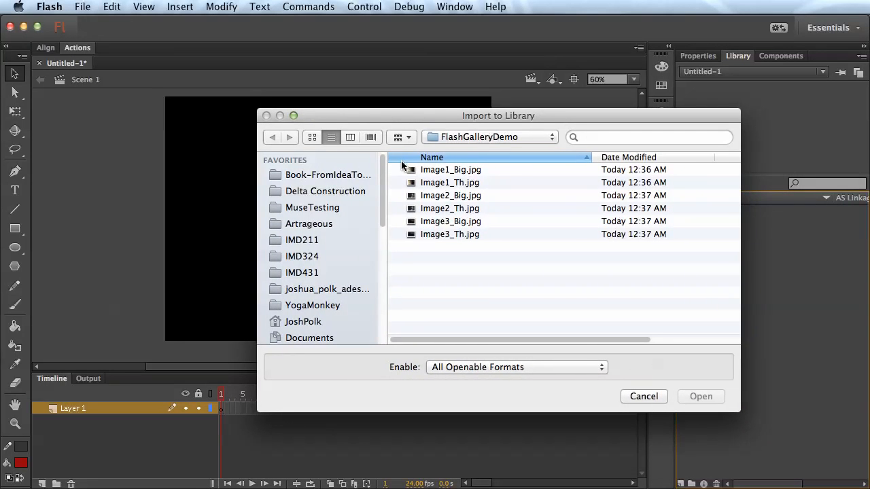
pyautogui.click(449, 171)
pyautogui.keyDown('shift'); pyautogui.click(449, 235); pyautogui.keyUp('shift')
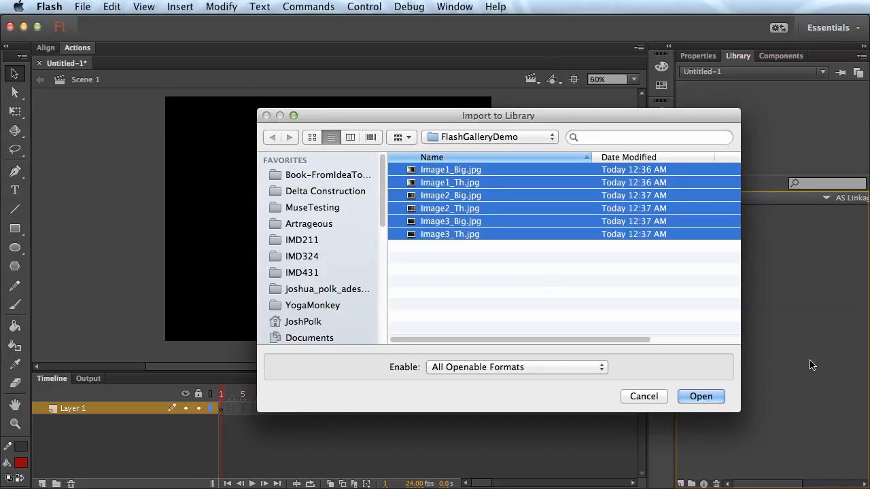
pyautogui.click(704, 398)
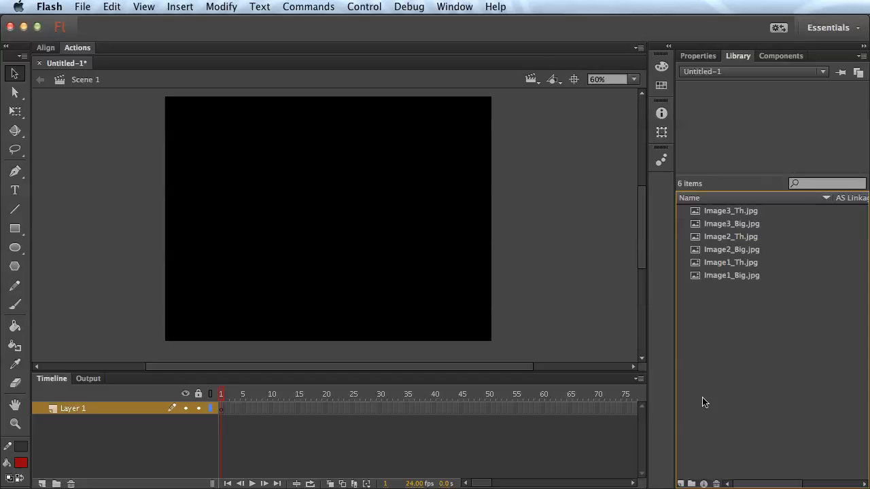
pyautogui.click(702, 58)
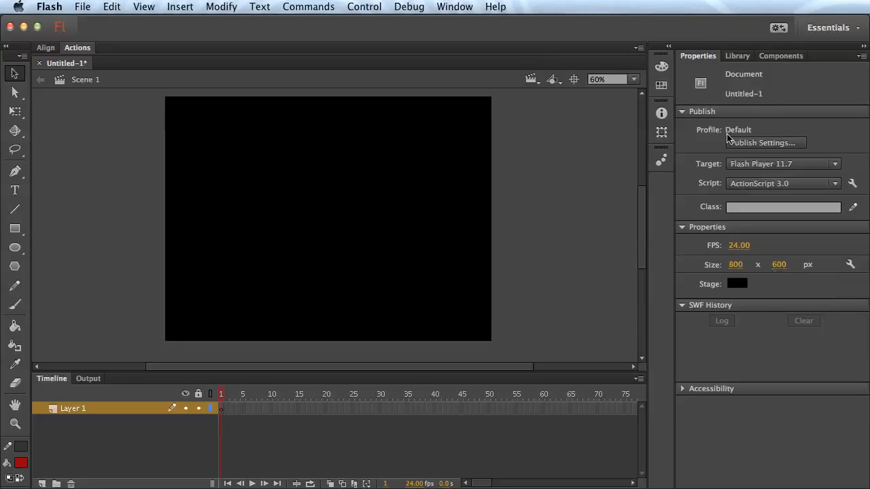
pyautogui.click(734, 63)
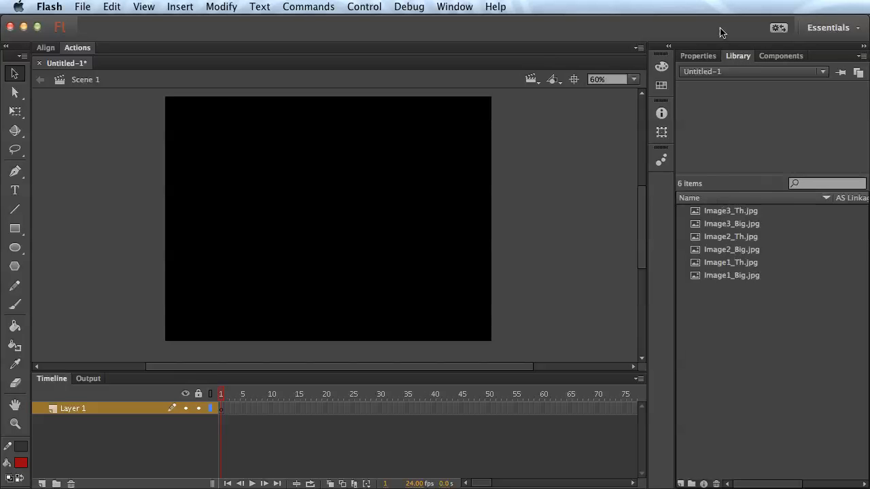
pyautogui.click(709, 56)
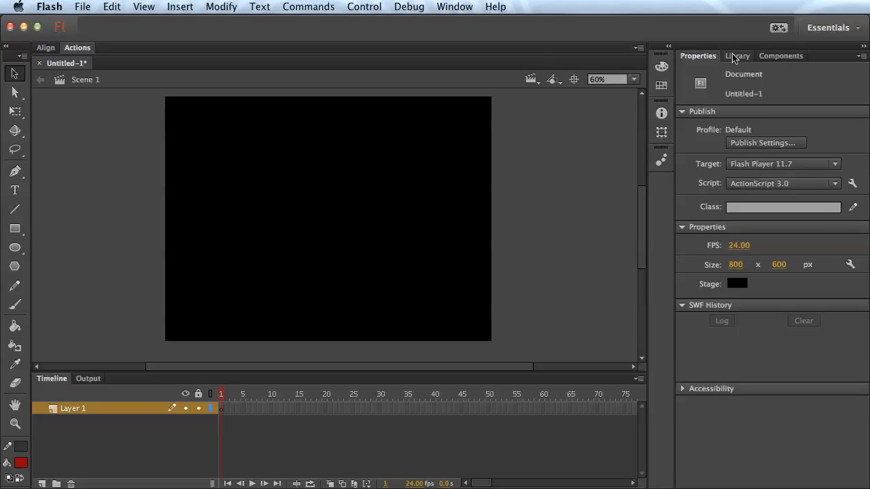
pyautogui.click(737, 56)
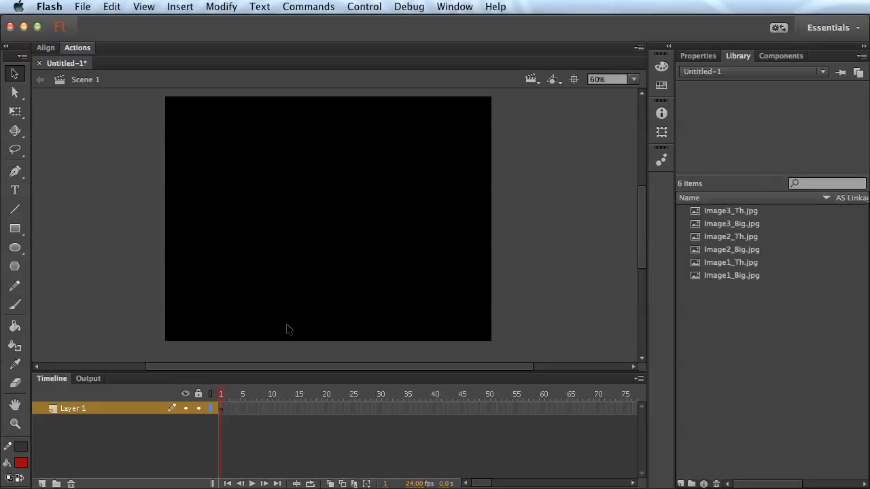
# Rename Layer 1 to "actionscript"
pyautogui.click(76, 412)
pyautogui.doubleClick(77, 412)
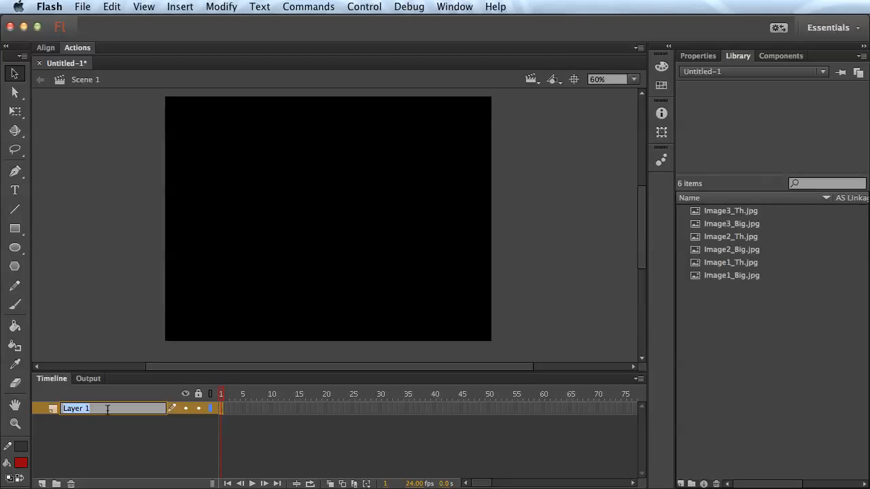
pyautogui.write('actionscript')
pyautogui.press('Return')
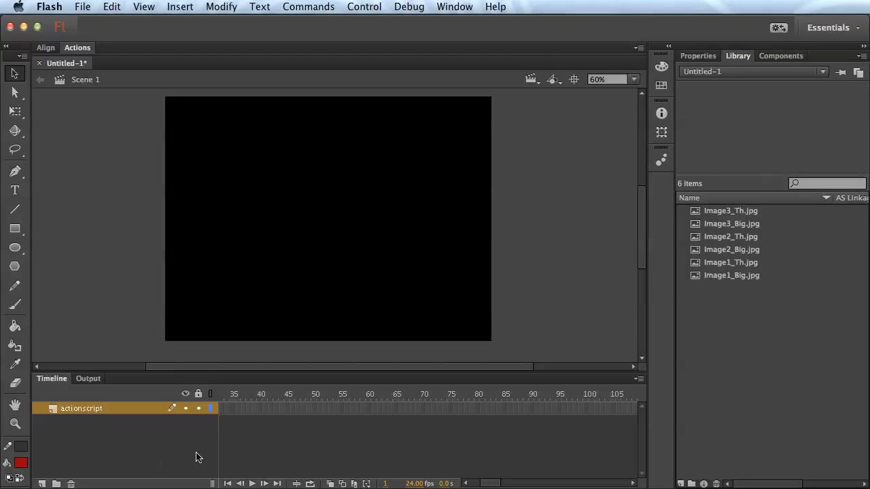
pyautogui.click(466, 484)
# Add a new layer below the actionscript layer and name it "labels"
pyautogui.click(42, 484)
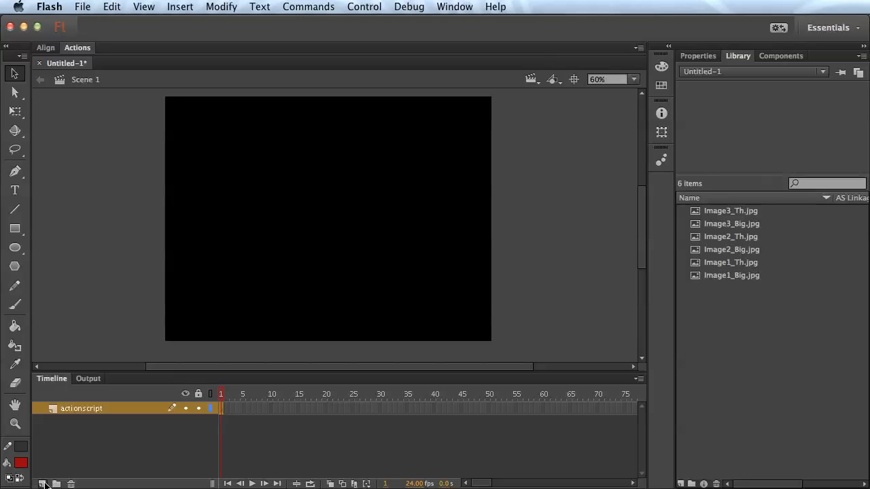
pyautogui.moveTo(75, 423); pyautogui.dragTo(72, 422)
pyautogui.doubleClick(73, 421)
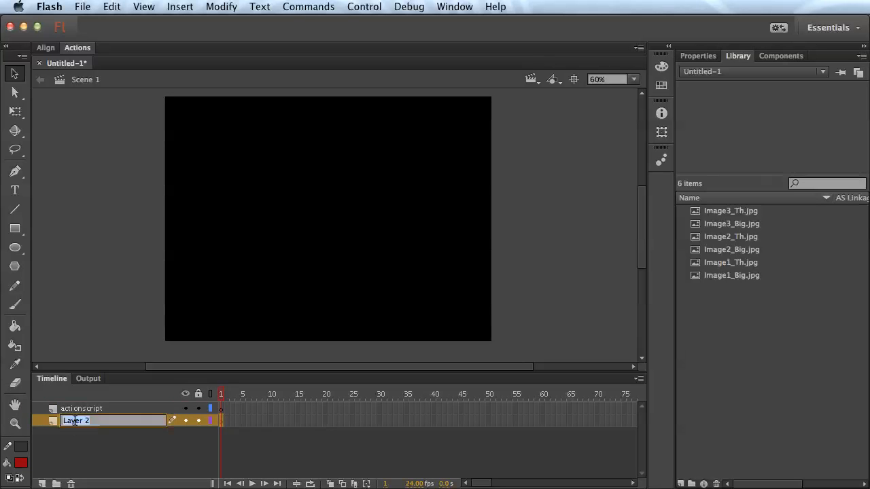
pyautogui.write('labels')
pyautogui.press('Return')
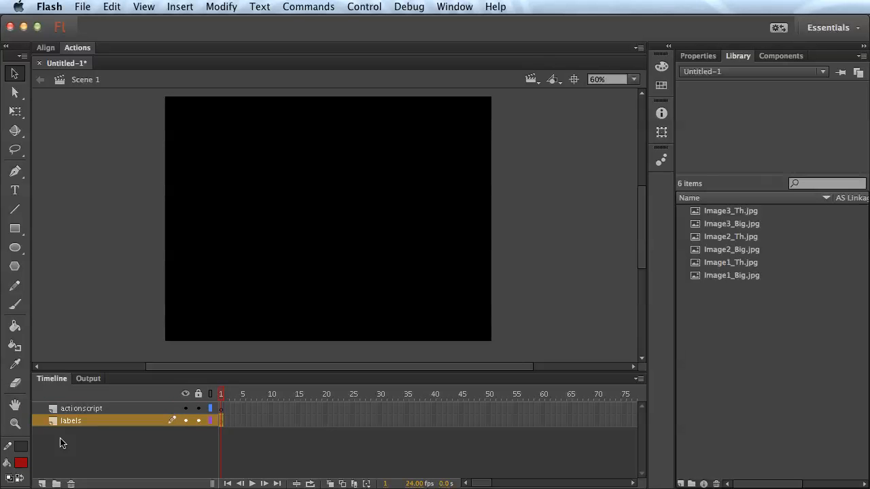
# Add a new layer below the labels layer and name it "large iamge"
pyautogui.click(43, 484)
pyautogui.moveTo(79, 423); pyautogui.dragTo(77, 442)
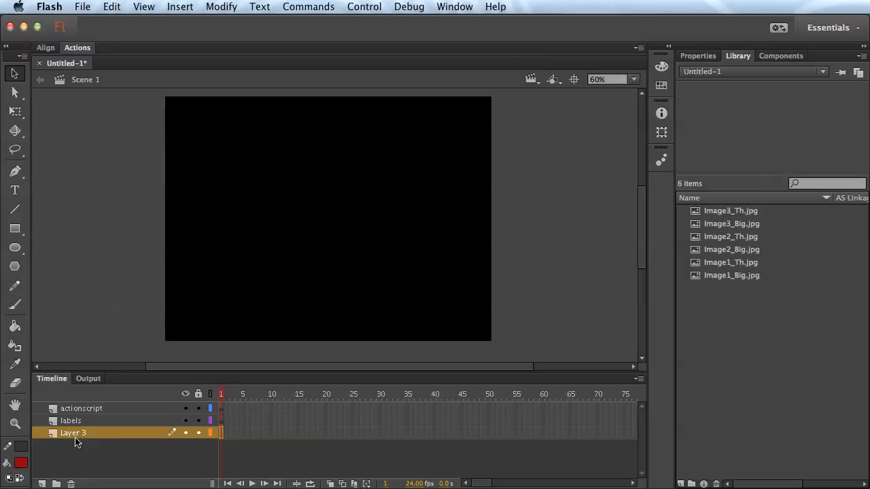
pyautogui.doubleClick(75, 434)
pyautogui.write('large iamge')
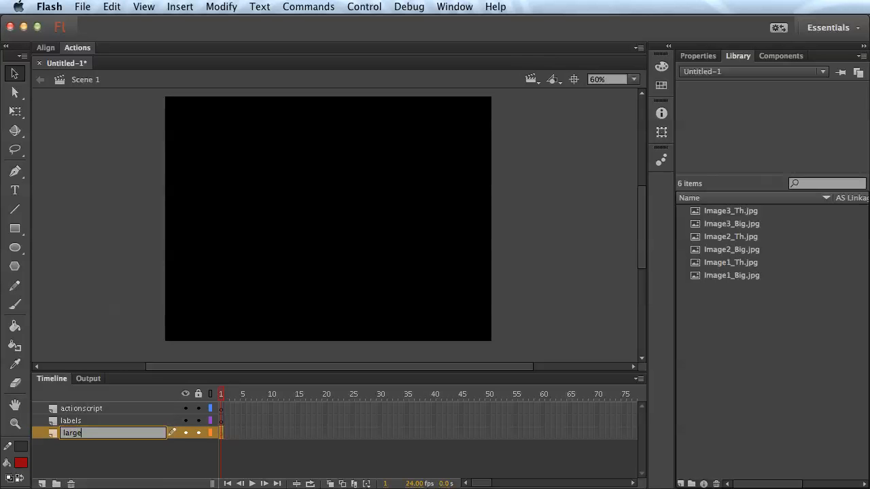
pyautogui.press('Return')
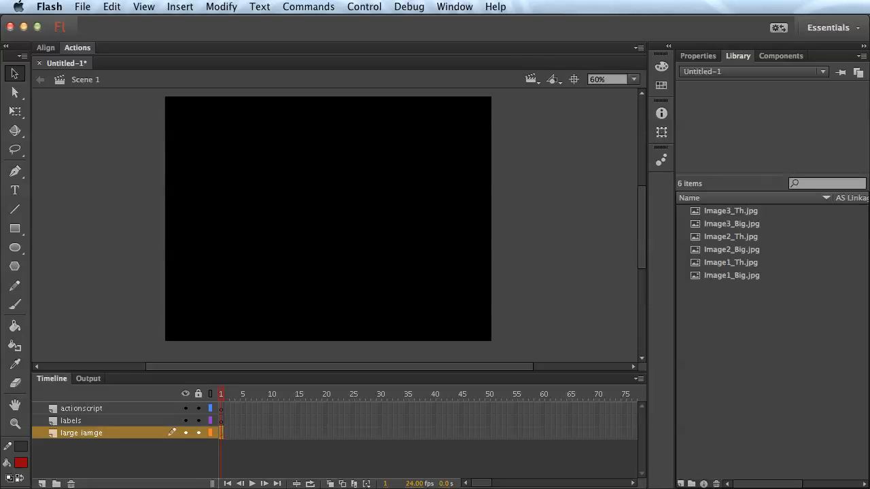
# Correct the misspelled name of the lowest layer to "large image"
pyautogui.doubleClick(86, 433)
pyautogui.click(87, 433)
pyautogui.moveTo(87, 433); pyautogui.dragTo(182, 435)
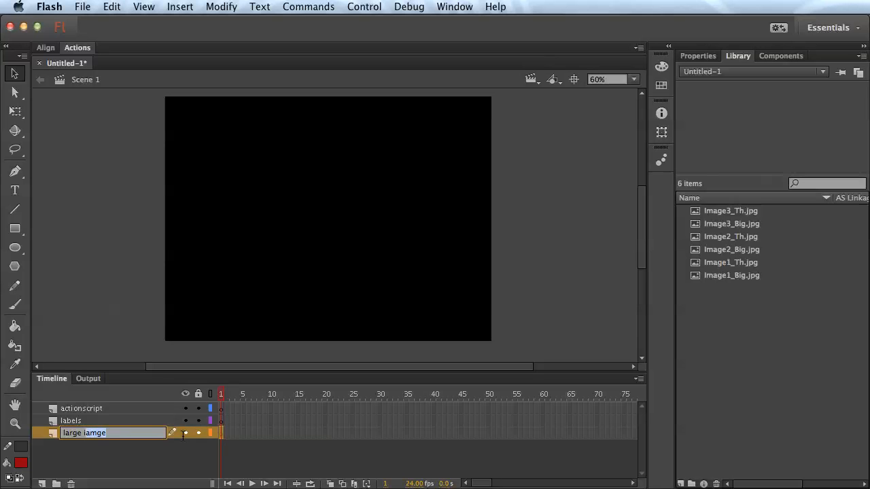
pyautogui.write('image')
pyautogui.press('Return')
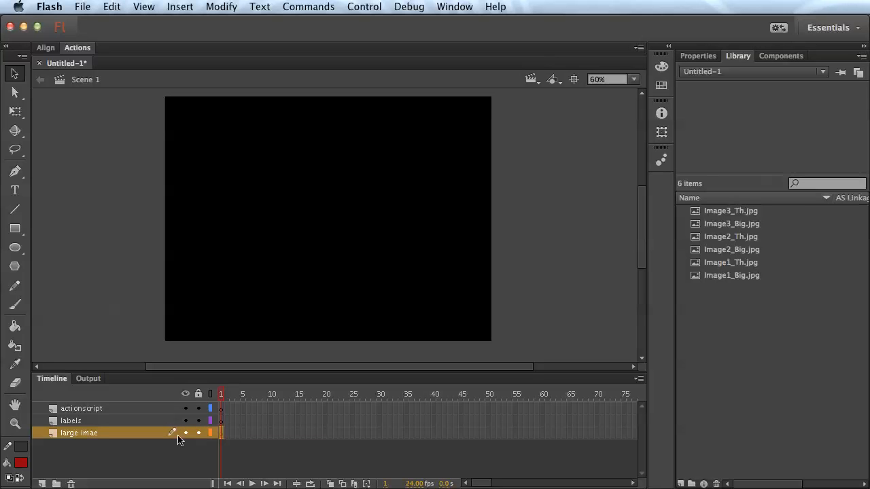
pyautogui.doubleClick(96, 433)
pyautogui.click(95, 433)
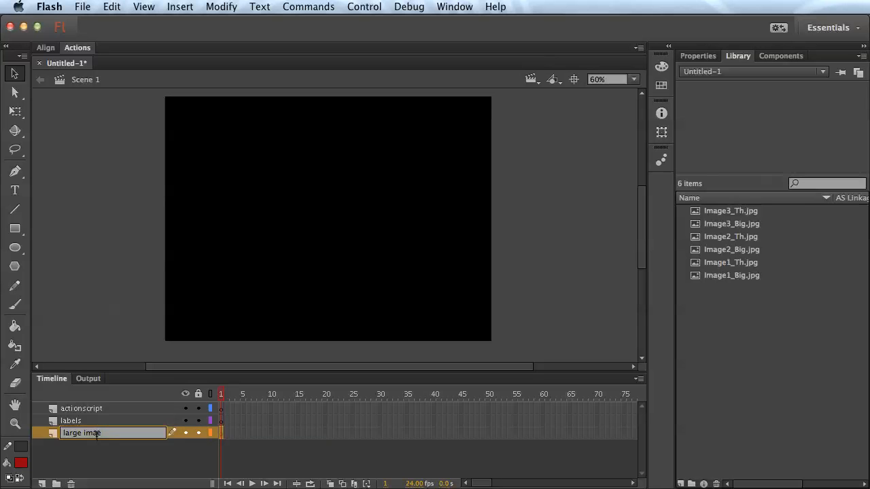
pyautogui.click(100, 456)
# Add a new layer below the large image layer and name it "thumbnails"
pyautogui.click(41, 484)
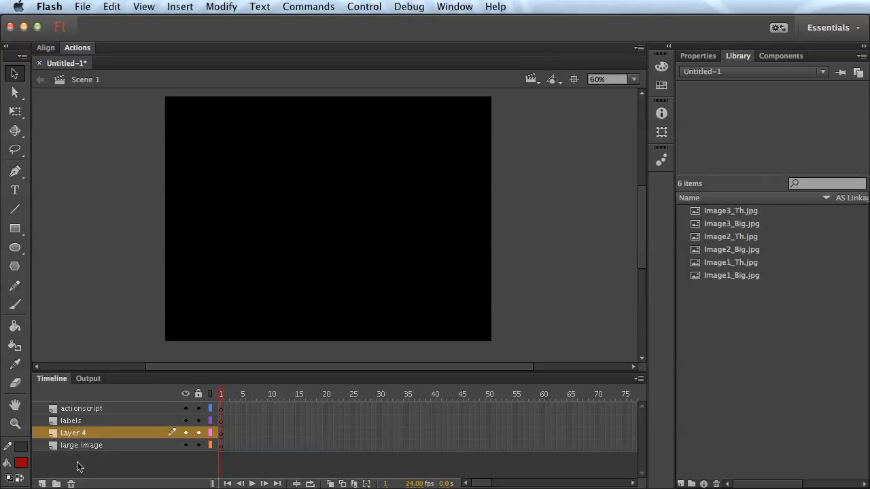
pyautogui.moveTo(77, 437); pyautogui.dragTo(77, 457)
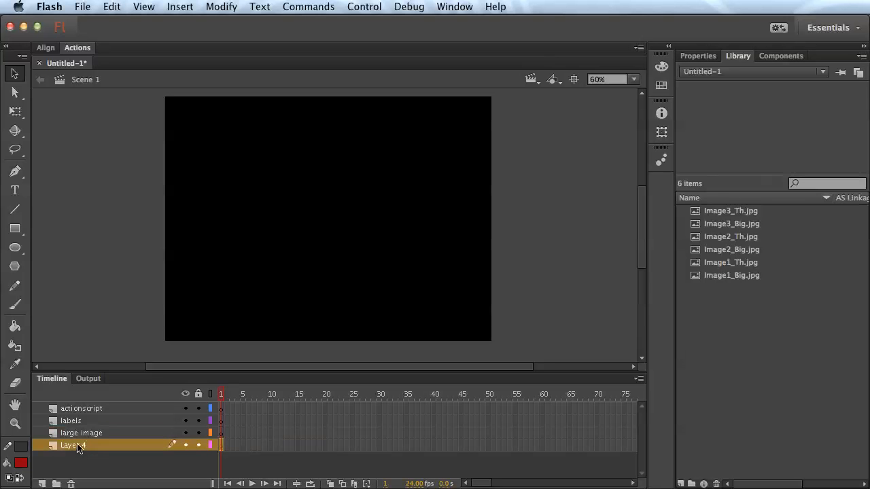
pyautogui.doubleClick(76, 445)
pyautogui.write('thumb')
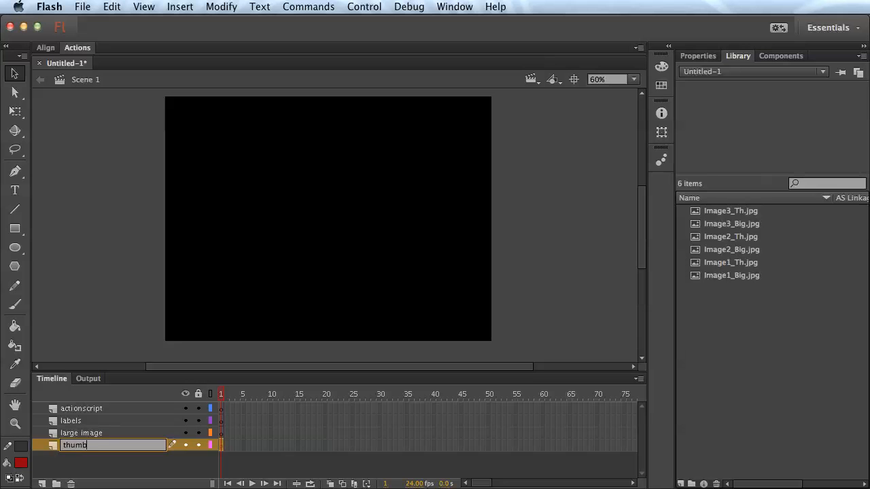
pyautogui.write('nails')
pyautogui.press('Return')
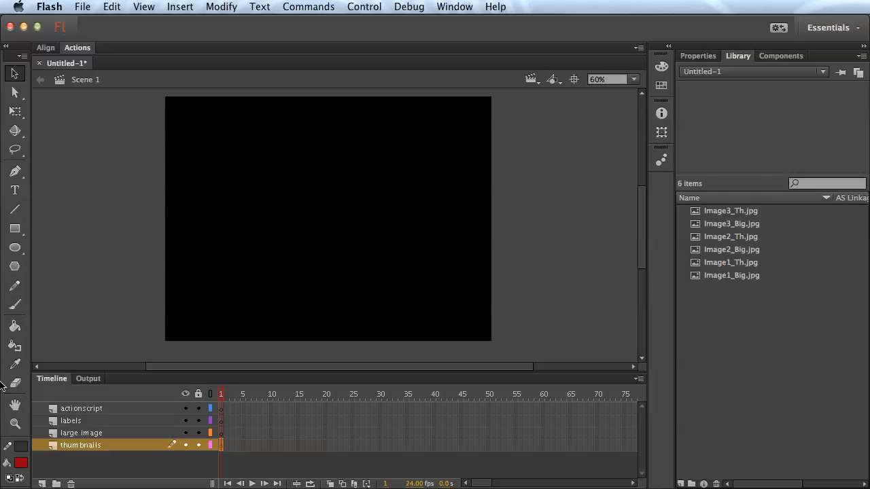
# Give frame 1 of the labels layer the frame label "image1"
pyautogui.click(221, 420)
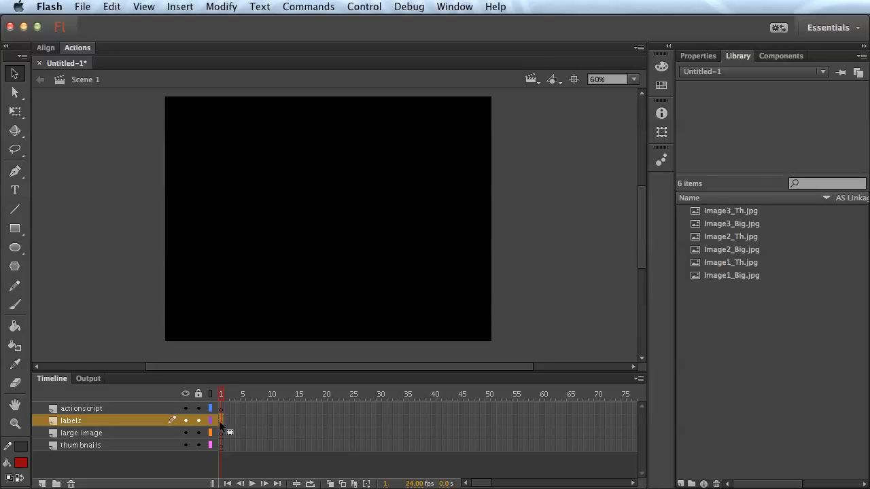
pyautogui.click(696, 57)
pyautogui.click(744, 131)
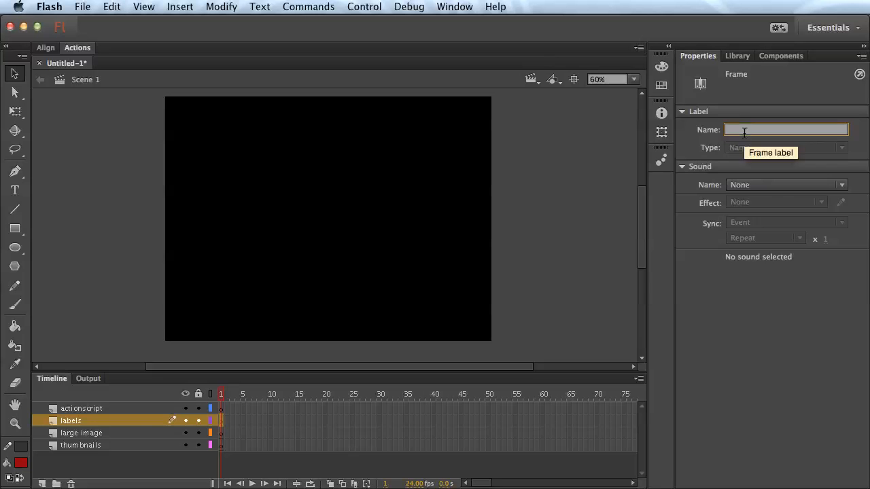
pyautogui.click(222, 418)
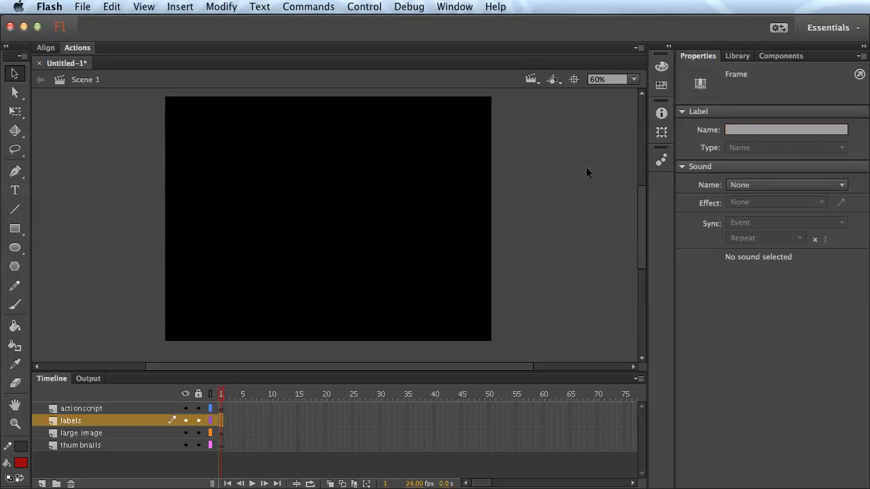
pyautogui.click(745, 131)
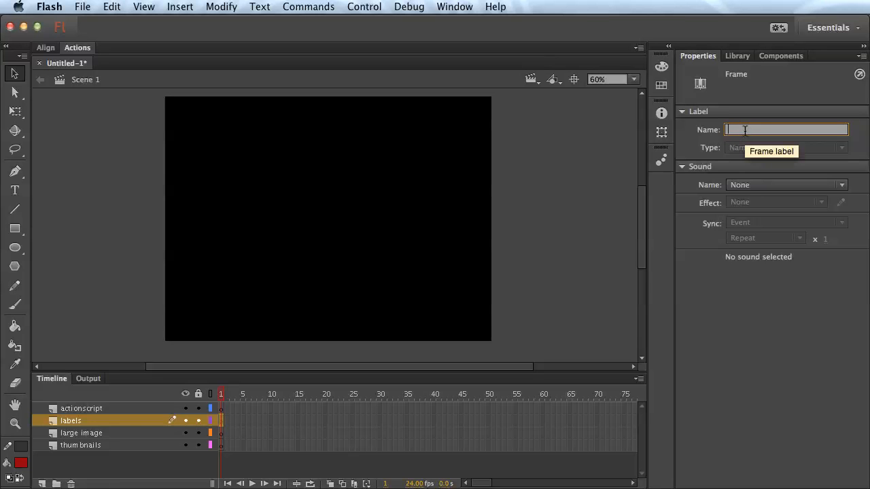
pyautogui.write('image1')
pyautogui.press('Return')
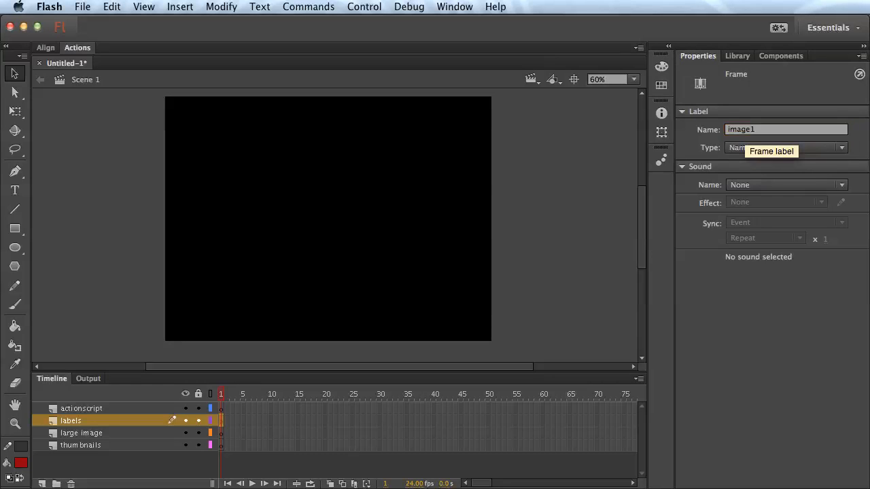
# Insert a keyframe at frame 20 of the labels layer and give it the frame label "image2"
pyautogui.click(325, 420)
pyautogui.rightClick(324, 420)
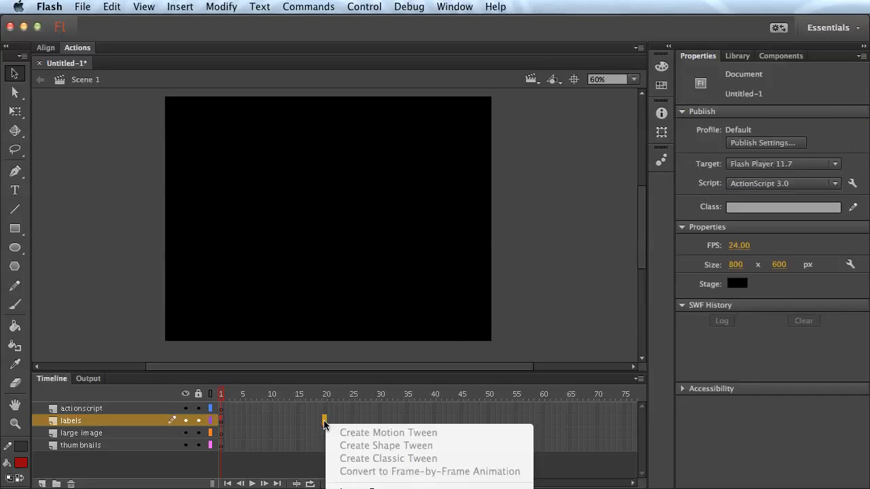
pyautogui.click(313, 421)
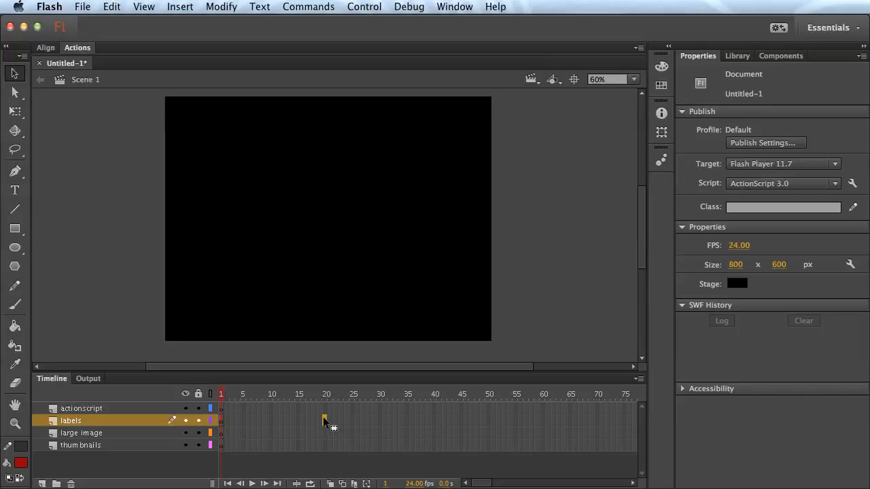
pyautogui.rightClick(324, 421)
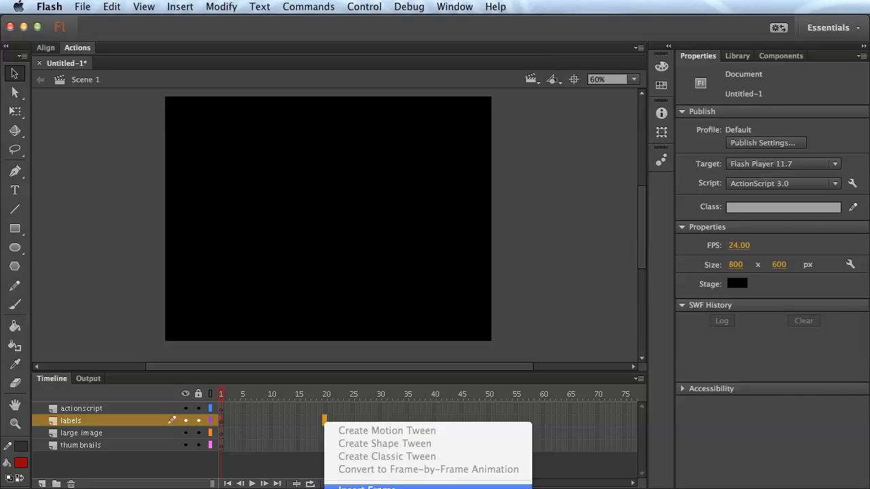
pyautogui.click(367, 488)
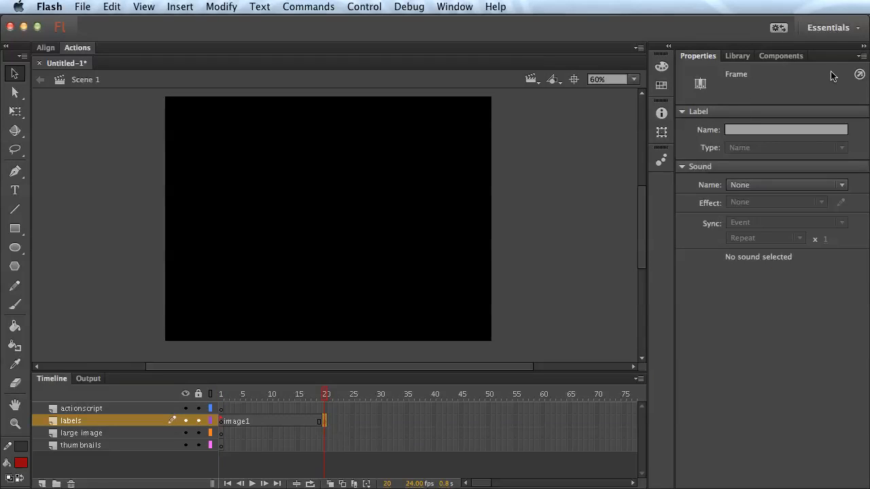
pyautogui.click(749, 130)
pyautogui.write('image2')
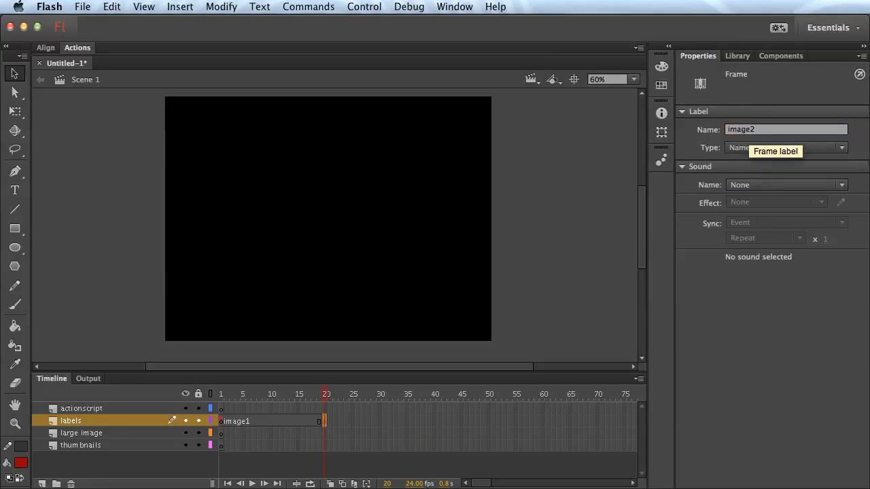
pyautogui.press('Return')
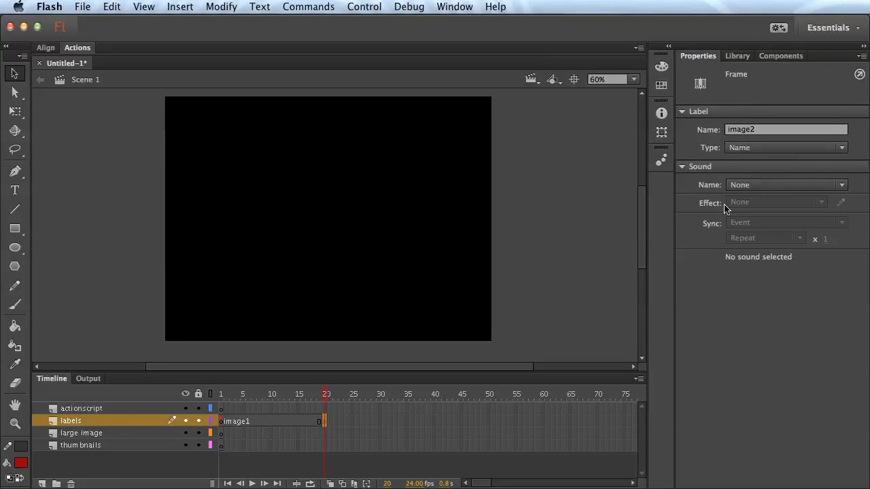
# Insert a keyframe labeled "image3" at frame 40 of the labels layer and extend the layer to frame 60
pyautogui.click(434, 421)
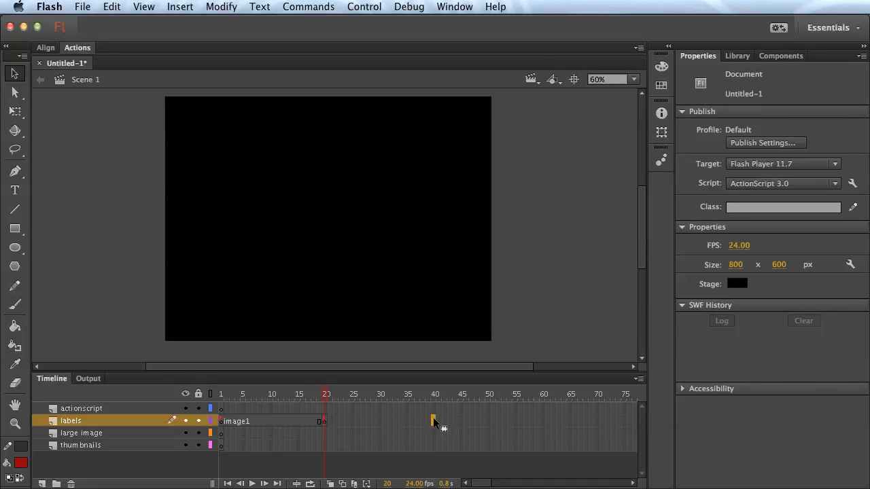
pyautogui.rightClick(434, 421)
pyautogui.click(476, 488)
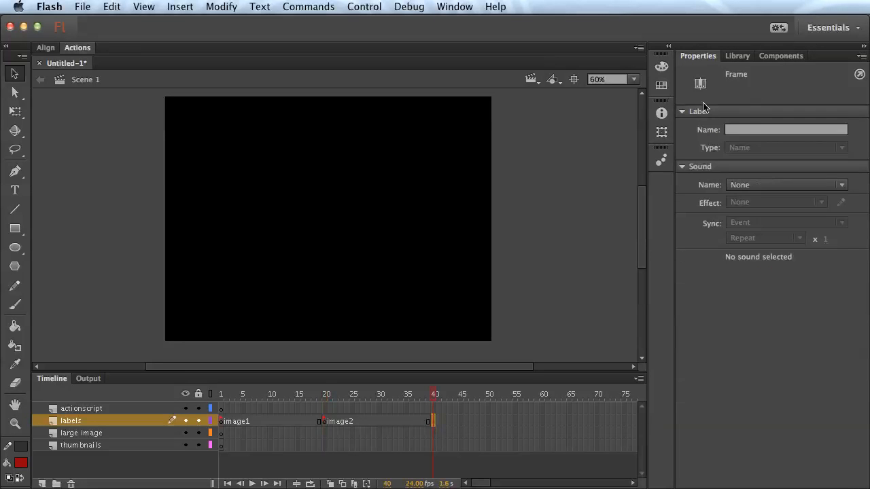
pyautogui.click(747, 130)
pyautogui.write('image3')
pyautogui.press('Return')
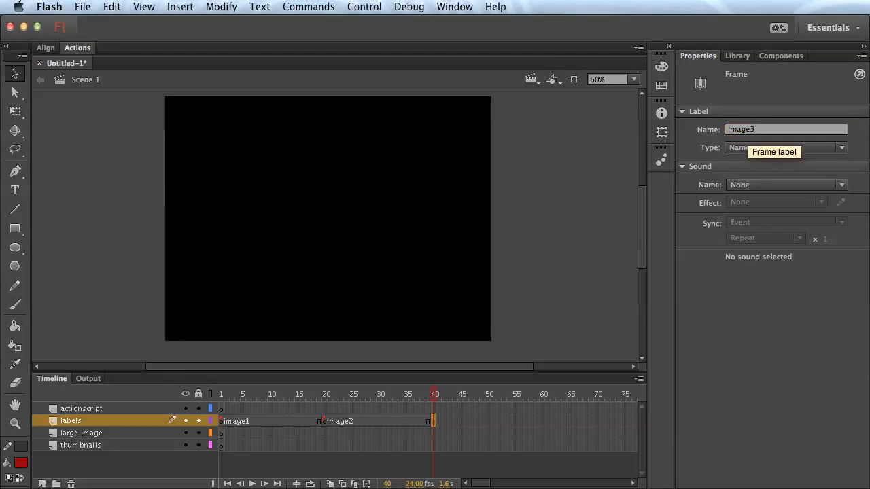
pyautogui.rightClick(541, 421)
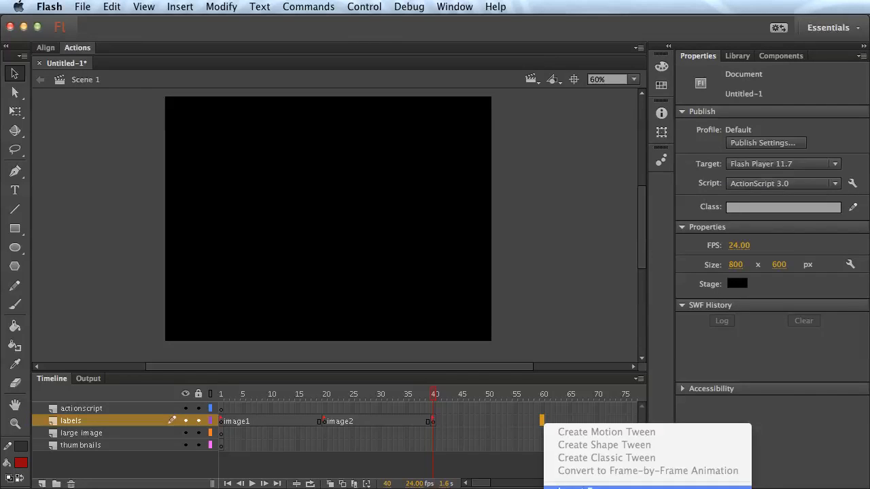
pyautogui.click(568, 480)
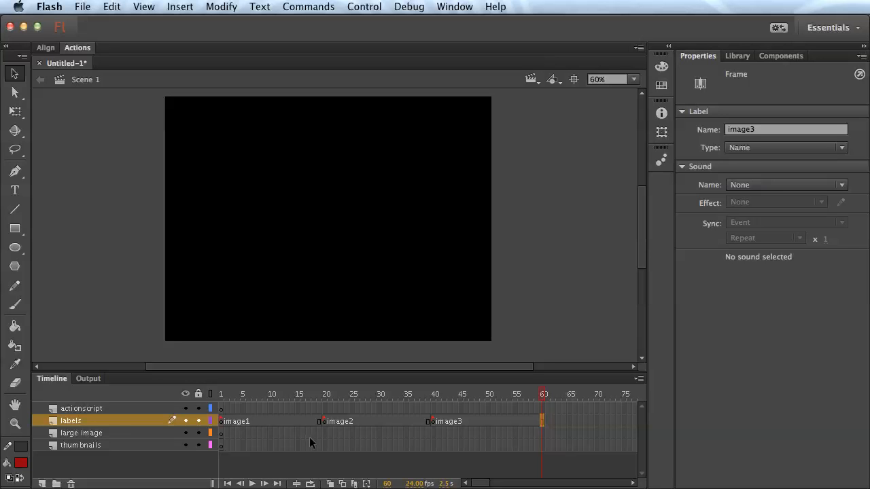
# Place Image1_Big.jpg from the library in the upper middle of the stage on frame 1 of the actionscript layer
pyautogui.click(221, 408)
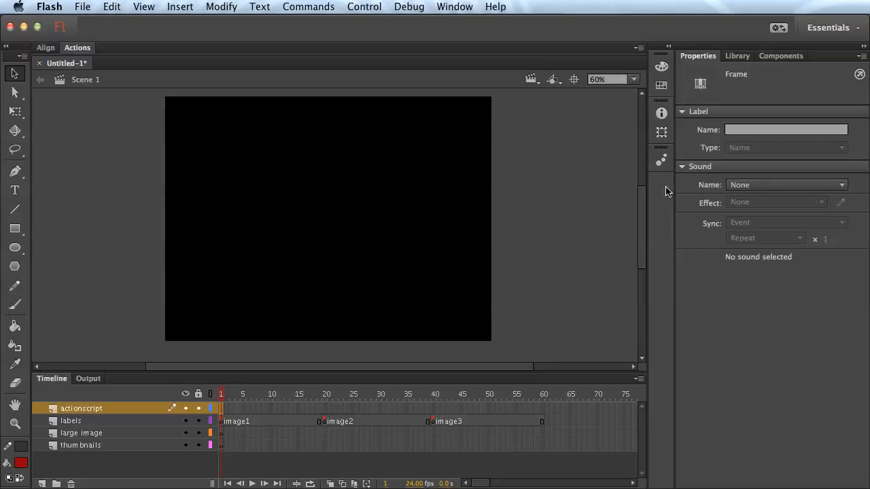
pyautogui.click(726, 57)
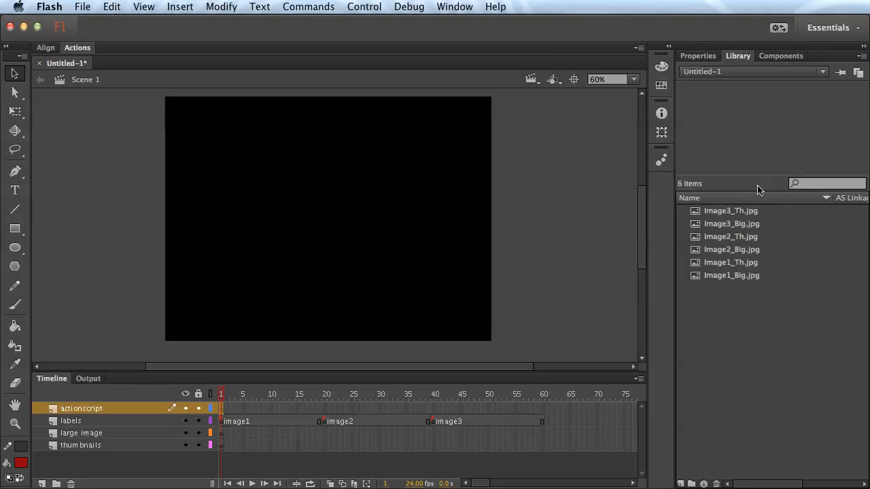
pyautogui.click(724, 276)
pyautogui.moveTo(755, 131); pyautogui.dragTo(330, 203)
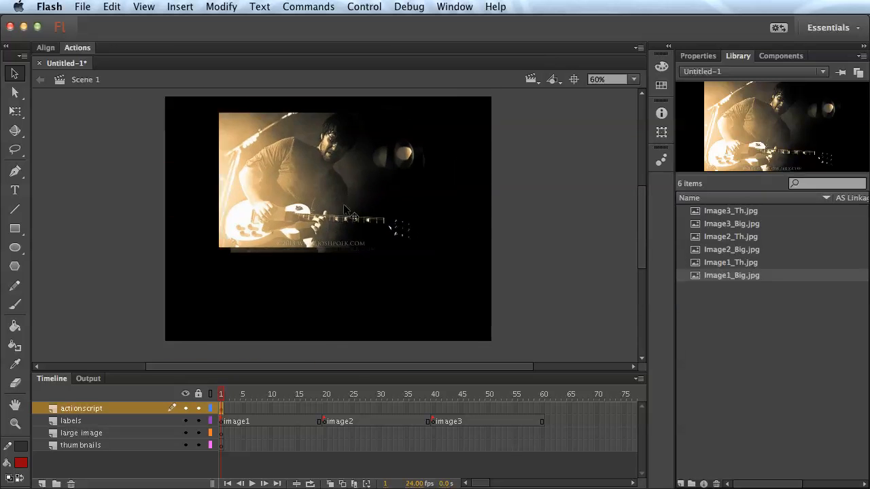
pyautogui.moveTo(366, 204); pyautogui.dragTo(369, 202)
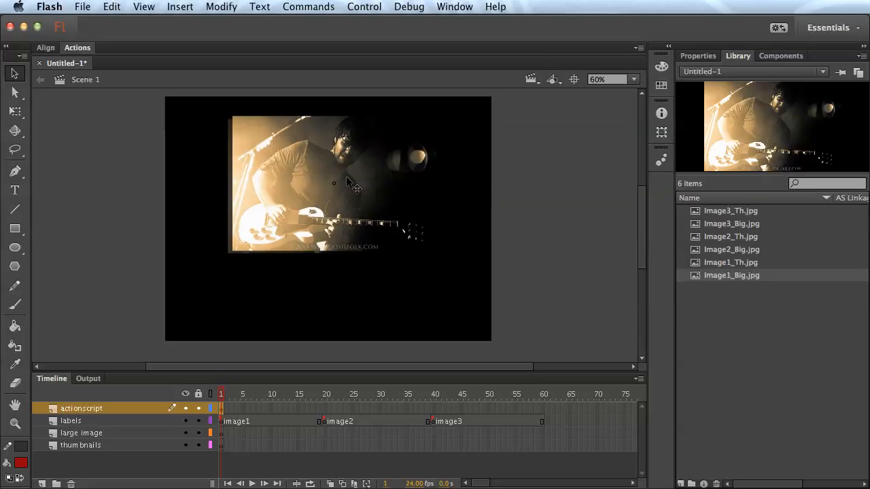
pyautogui.click(349, 183)
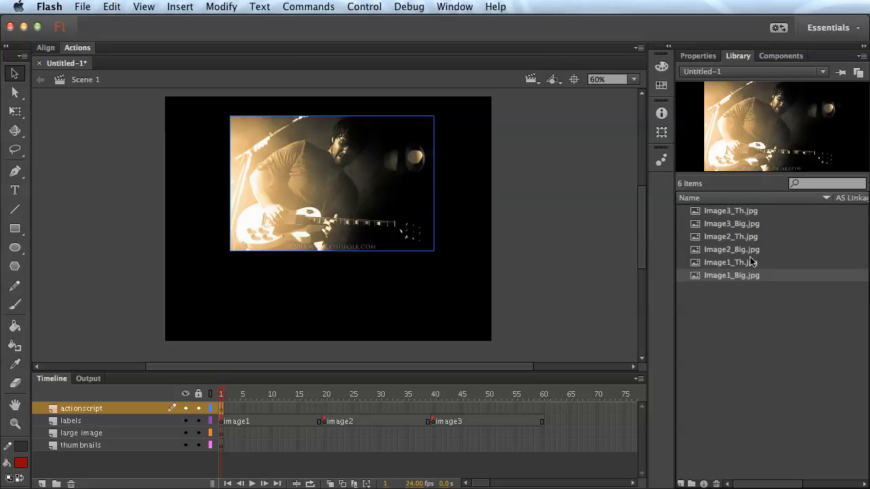
# Place Image1_Th.jpg, Image2_Th.jpg and Image3_Th.jpg from the library in a row below the large image
pyautogui.click(728, 263)
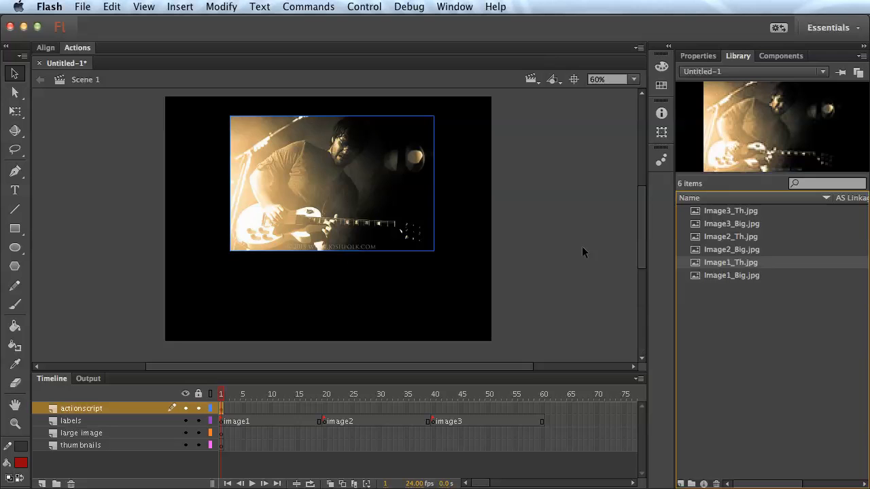
pyautogui.click(718, 276)
pyautogui.click(731, 263)
pyautogui.moveTo(734, 264); pyautogui.dragTo(264, 307)
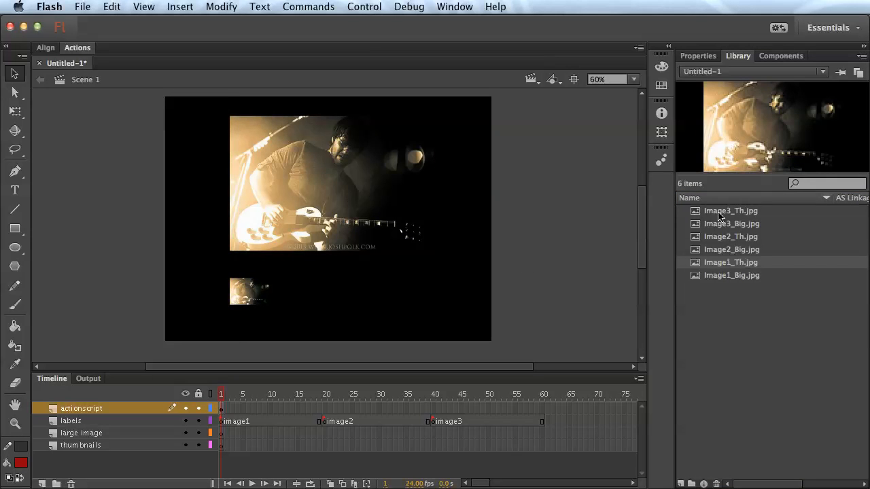
pyautogui.click(736, 238)
pyautogui.moveTo(738, 240); pyautogui.dragTo(323, 293)
pyautogui.click(431, 297)
pyautogui.moveTo(737, 212); pyautogui.dragTo(375, 298)
pyautogui.click(401, 308)
# Distribute the three thumbnails evenly along their row by their horizontal centers
pyautogui.click(249, 303)
pyautogui.keyDown('shift'); pyautogui.click(313, 302); pyautogui.keyUp('shift')
pyautogui.keyDown('shift'); pyautogui.click(375, 298); pyautogui.keyUp('shift')
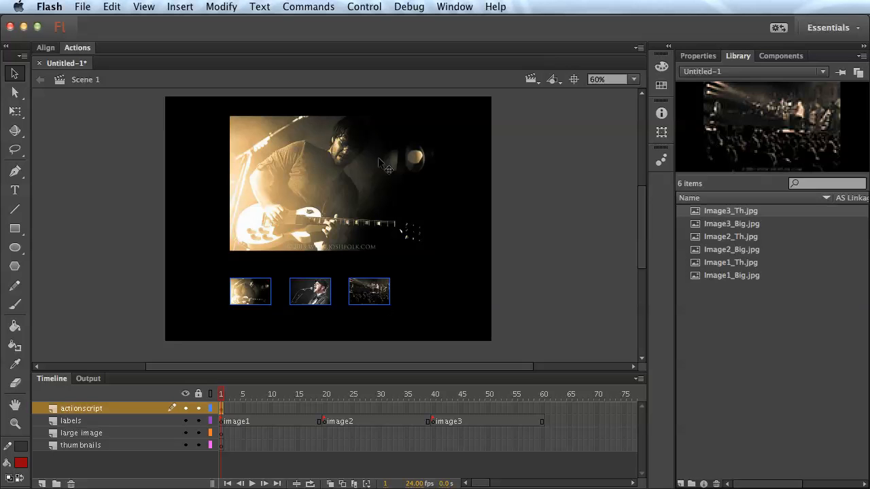
pyautogui.click(454, 7)
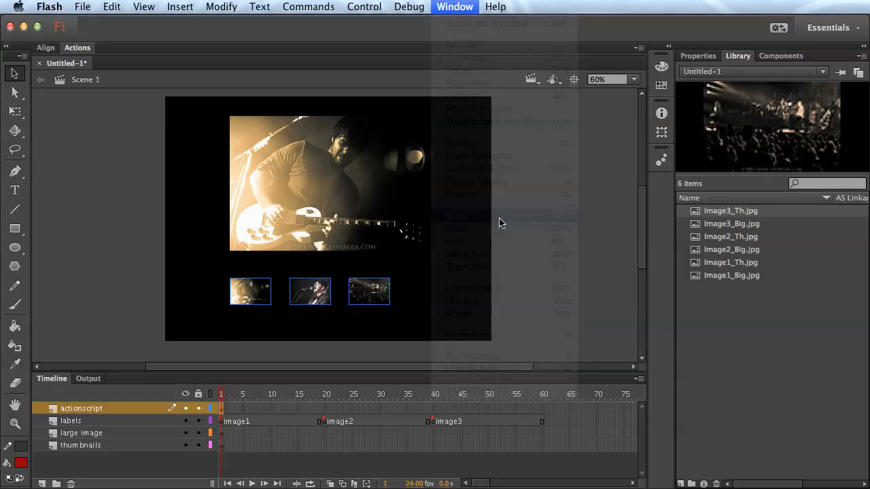
pyautogui.click(499, 216)
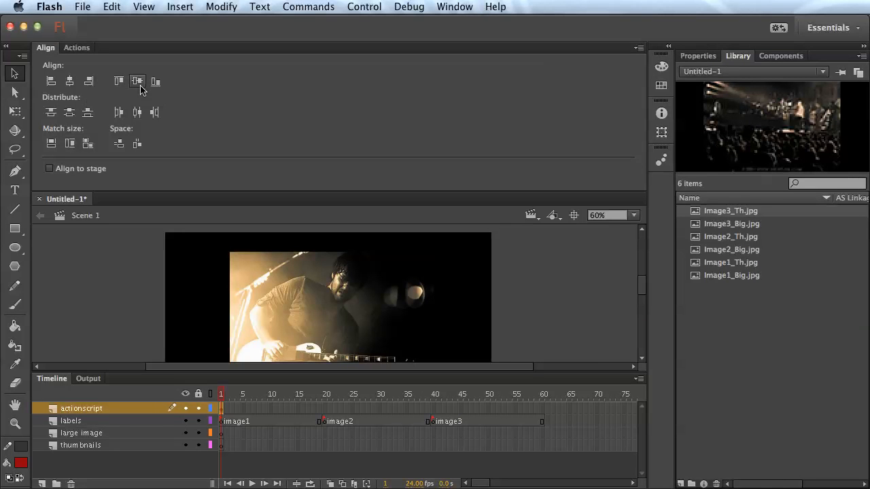
pyautogui.moveTo(391, 309); pyautogui.dragTo(386, 218)
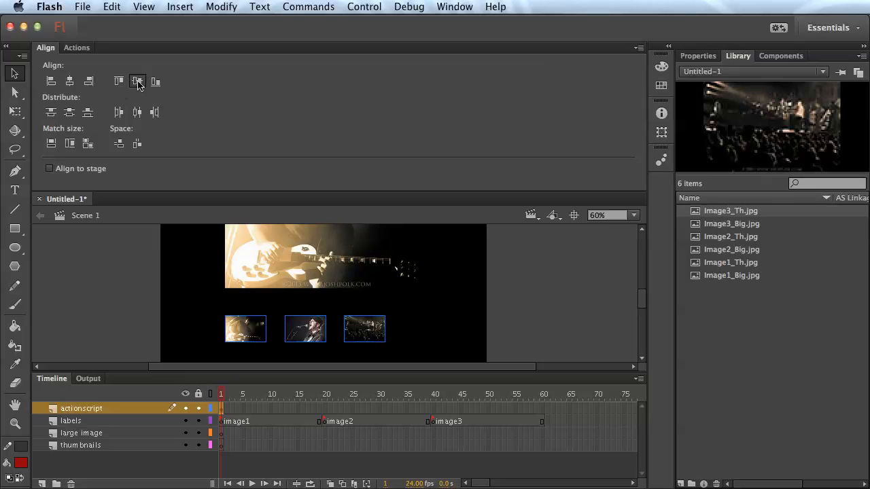
pyautogui.click(138, 114)
pyautogui.doubleClick(45, 49)
# Move the row of three thumbnails so it is roughly centered beneath the large image
pyautogui.moveTo(372, 180); pyautogui.dragTo(378, 289)
pyautogui.moveTo(328, 303); pyautogui.dragTo(358, 314)
pyautogui.click(433, 306)
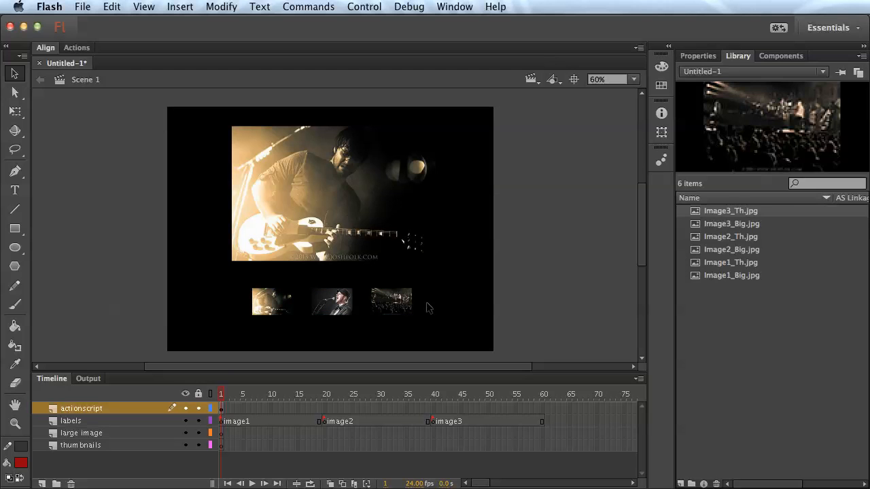
# Examine the individual thumbnails on the stage and their object properties
pyautogui.click(270, 308)
pyautogui.click(324, 301)
pyautogui.click(392, 301)
pyautogui.click(281, 298)
pyautogui.click(327, 300)
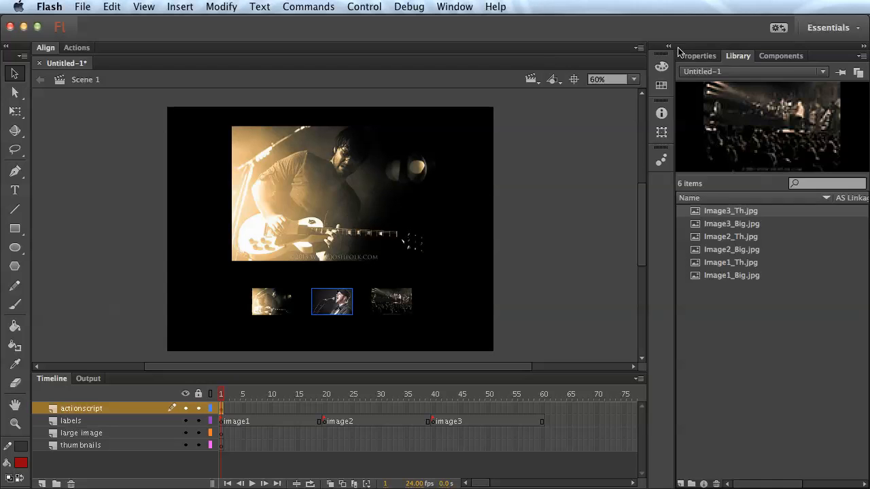
pyautogui.click(698, 56)
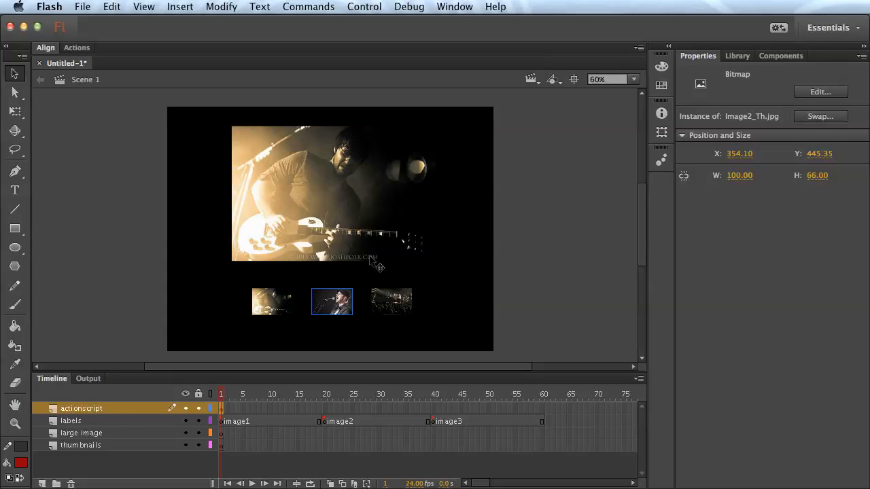
pyautogui.click(284, 306)
pyautogui.click(333, 306)
pyautogui.click(283, 304)
pyautogui.click(318, 305)
# Convert the Image1_Th.jpg thumbnail to a symbol of type Button named "button1"
pyautogui.click(286, 304)
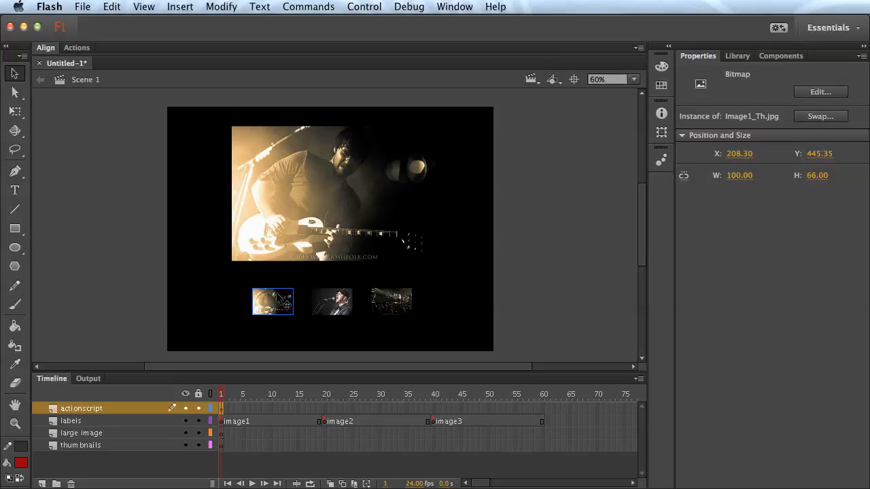
pyautogui.click(225, 7)
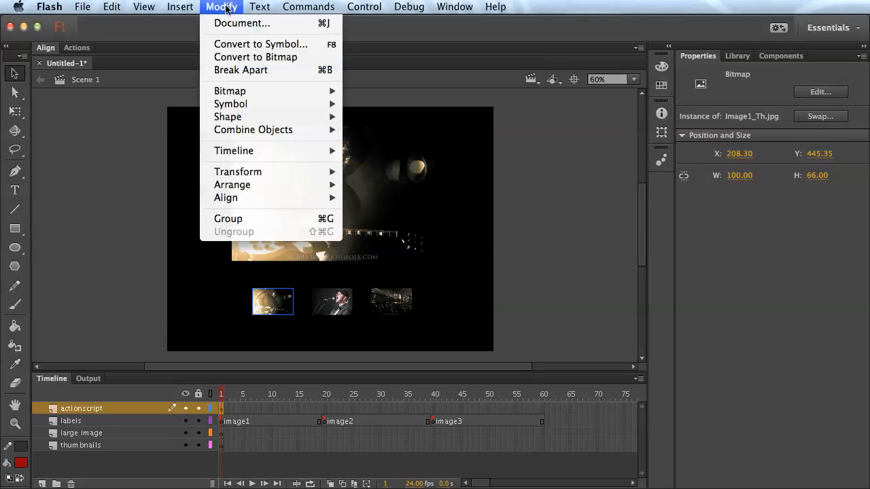
pyautogui.click(267, 40)
pyautogui.click(372, 183)
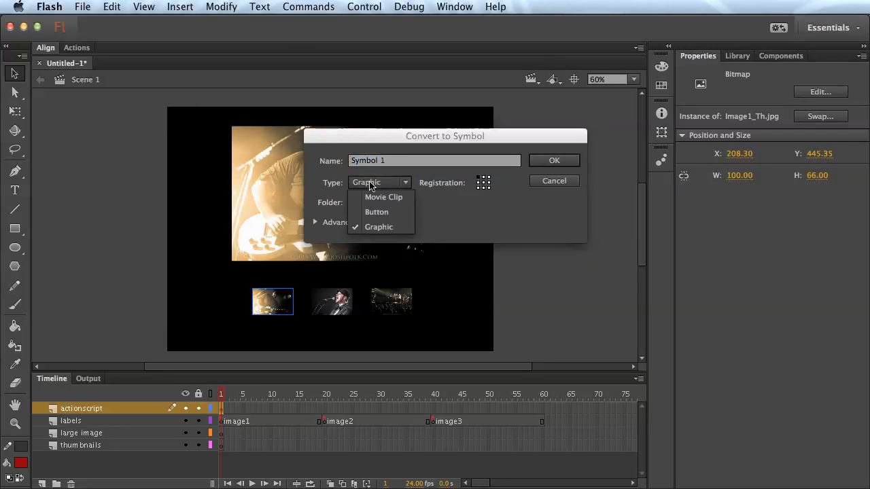
pyautogui.click(384, 212)
pyautogui.moveTo(399, 163); pyautogui.dragTo(312, 158)
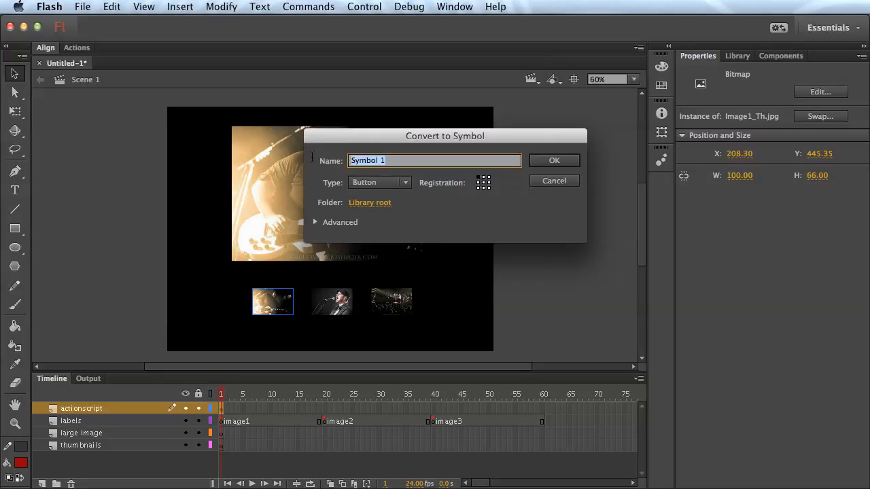
pyautogui.write('button1')
pyautogui.click(569, 166)
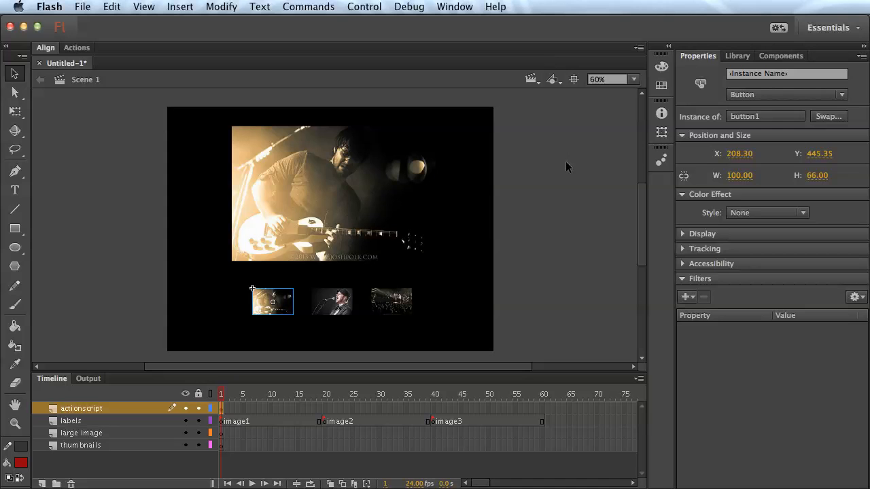
pyautogui.click(741, 57)
pyautogui.click(690, 56)
pyautogui.click(343, 311)
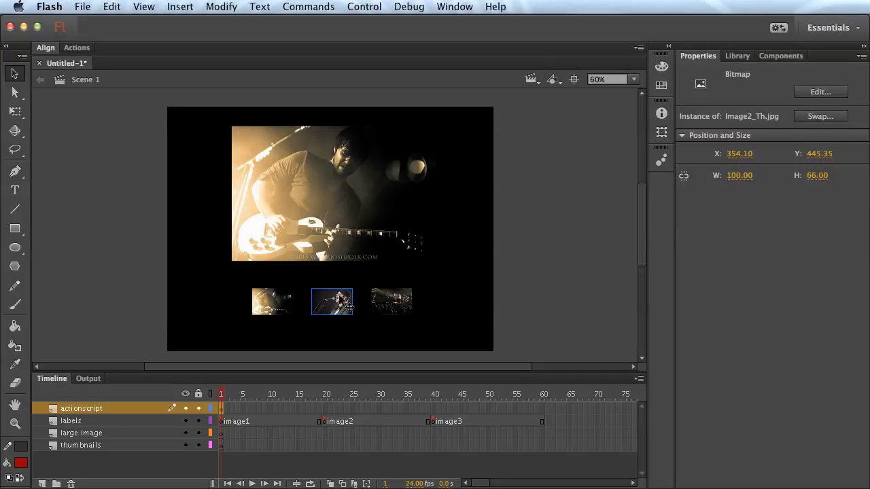
pyautogui.rightClick(340, 299)
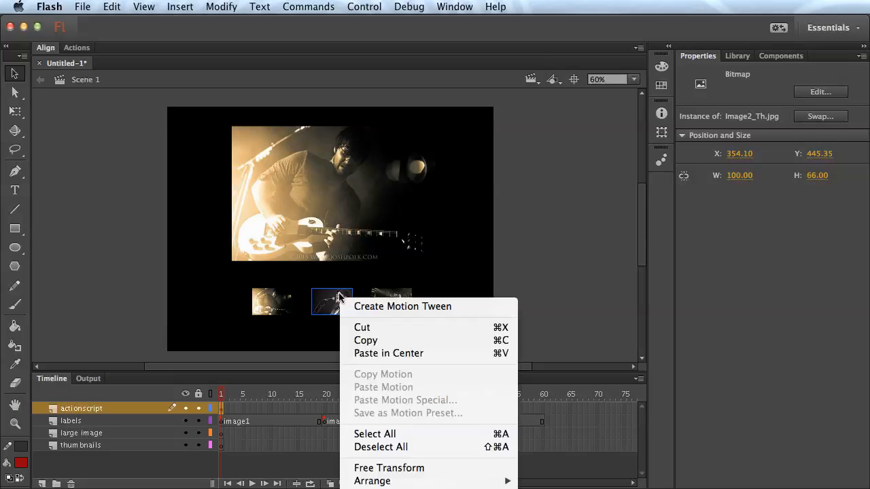
pyautogui.click(158, 174)
# Give the first thumbnail's button the instance name "btn1"
pyautogui.click(290, 310)
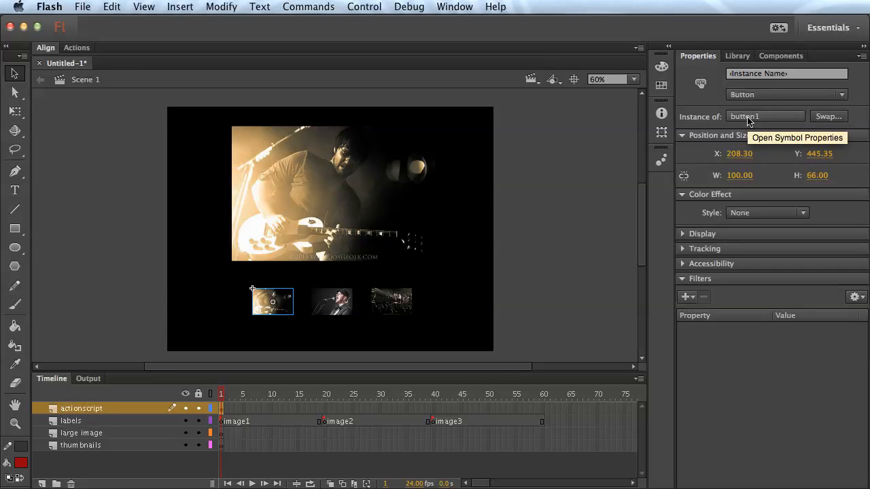
pyautogui.click(747, 73)
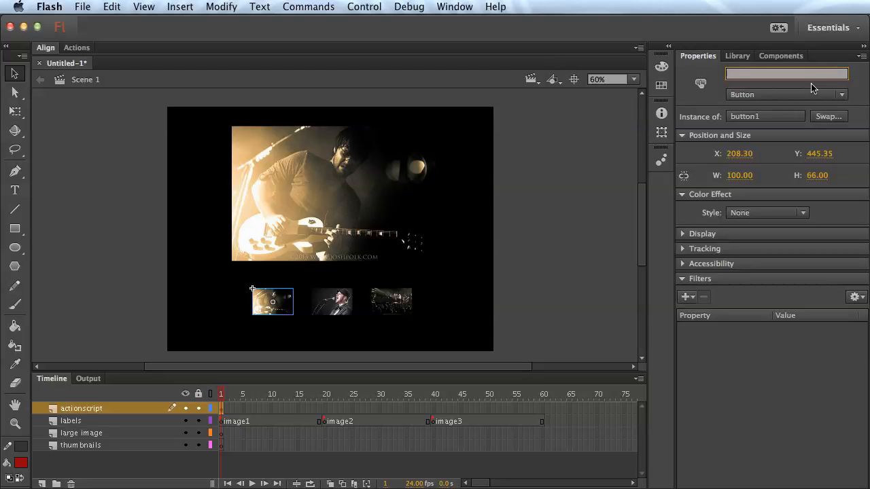
pyautogui.write('btn1')
pyautogui.press('Return')
# Convert the middle thumbnail, Image2_Th.jpg, to a symbol of type Button named "button2"
pyautogui.click(333, 301)
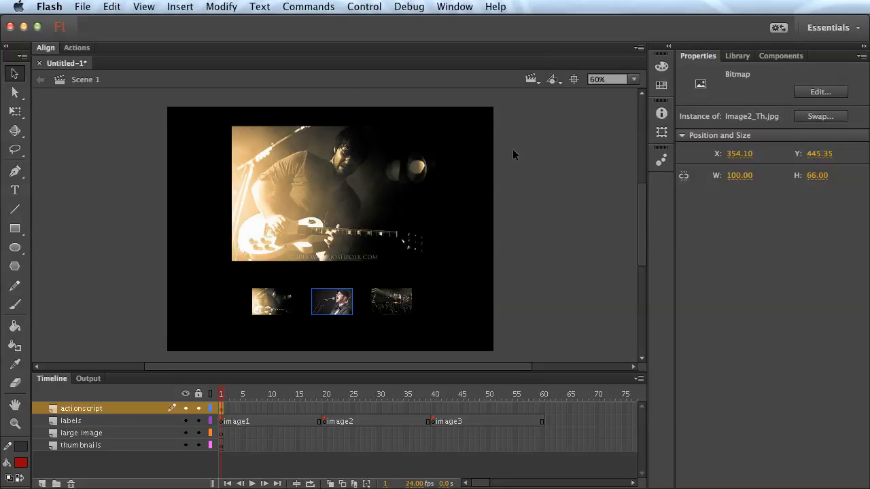
pyautogui.click(222, 6)
pyautogui.click(252, 59)
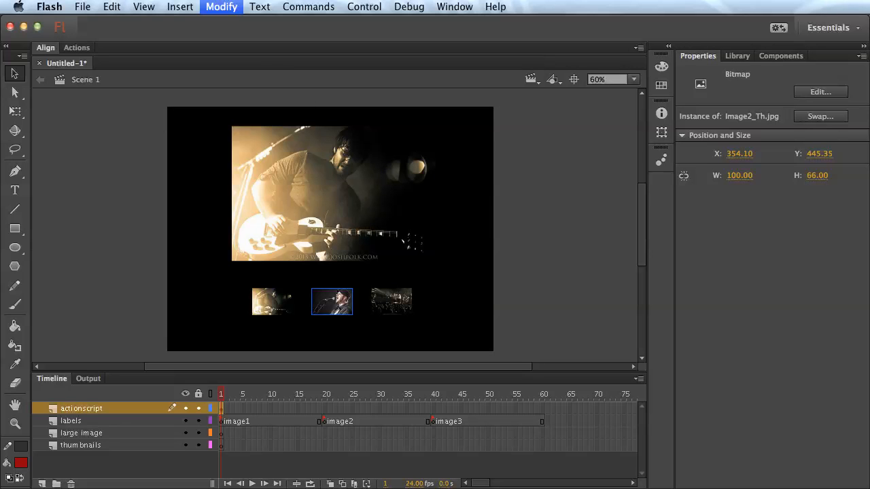
pyautogui.click(219, 7)
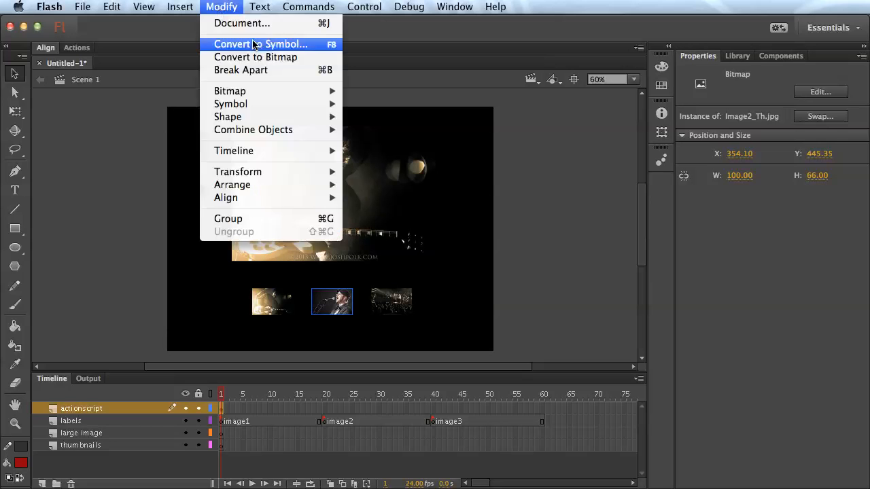
pyautogui.click(259, 45)
pyautogui.doubleClick(400, 161)
pyautogui.tripleClick(400, 162)
pyautogui.write('butt')
pyautogui.write('on2')
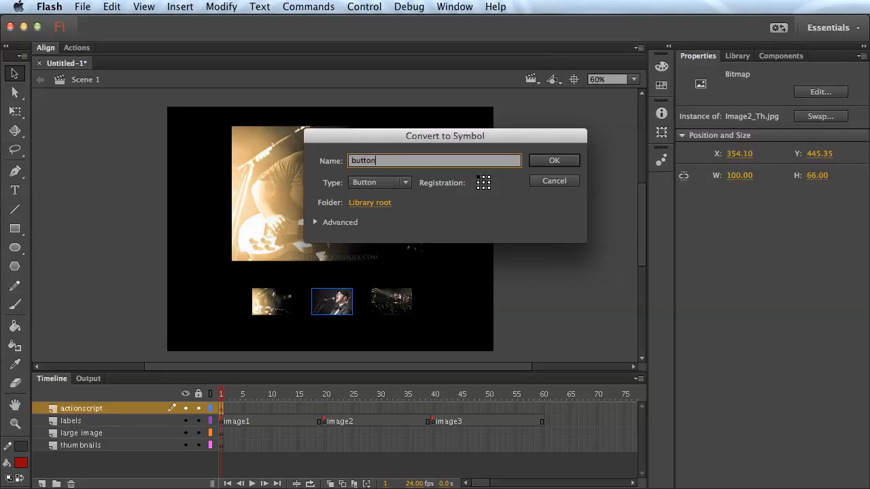
pyautogui.click(567, 167)
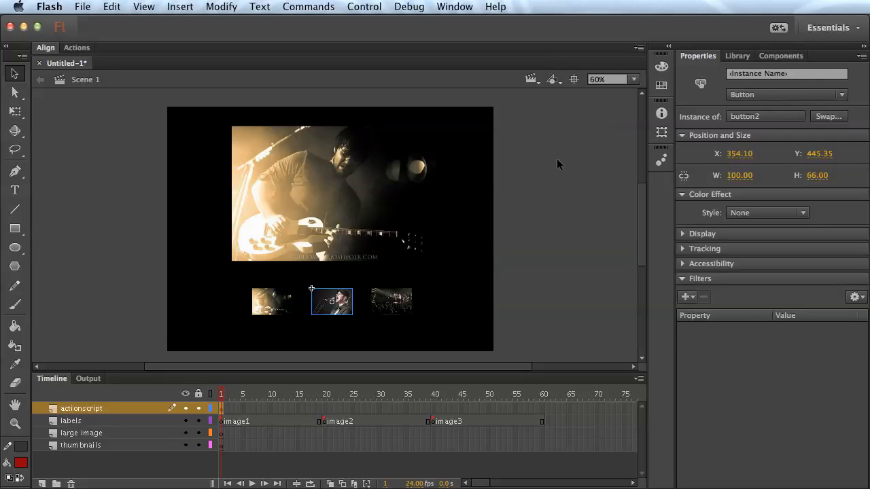
# Give the middle thumbnail's button the instance name "btn2"
pyautogui.click(751, 75)
pyautogui.write('btn2')
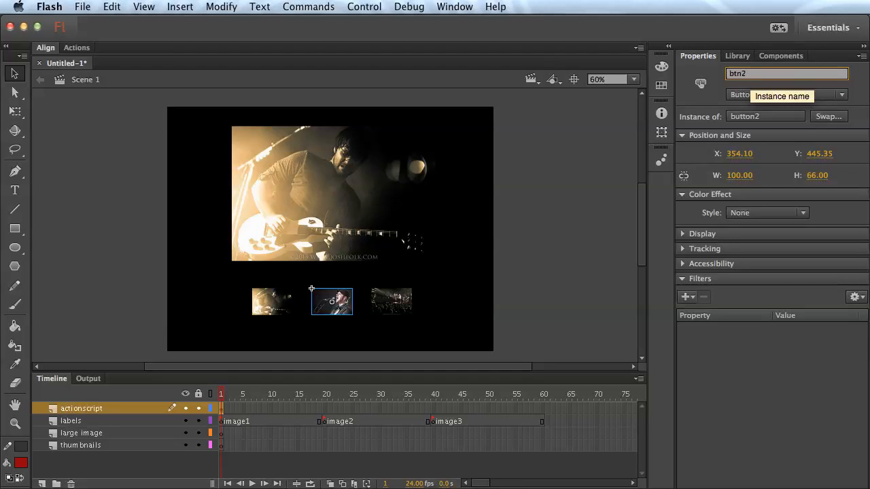
pyautogui.press('Return')
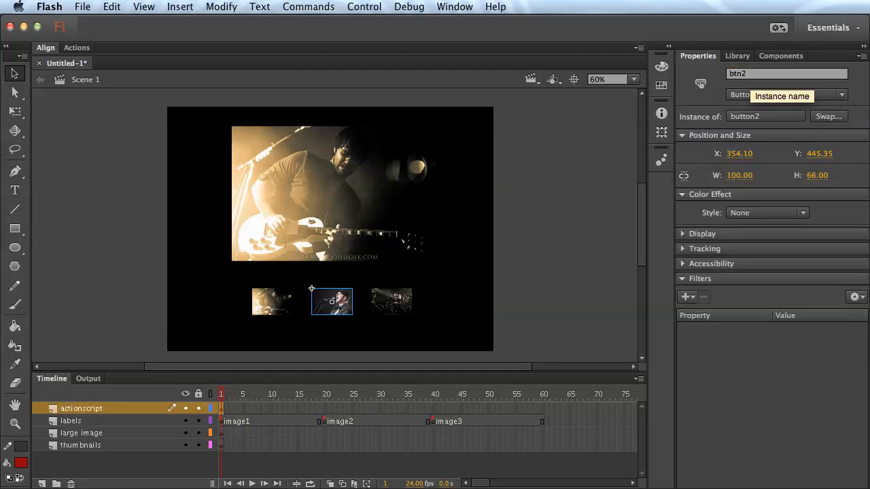
pyautogui.click(449, 271)
# Convert the third thumbnail, Image3_Th.jpg, to a symbol of type Button named "button3"
pyautogui.click(403, 310)
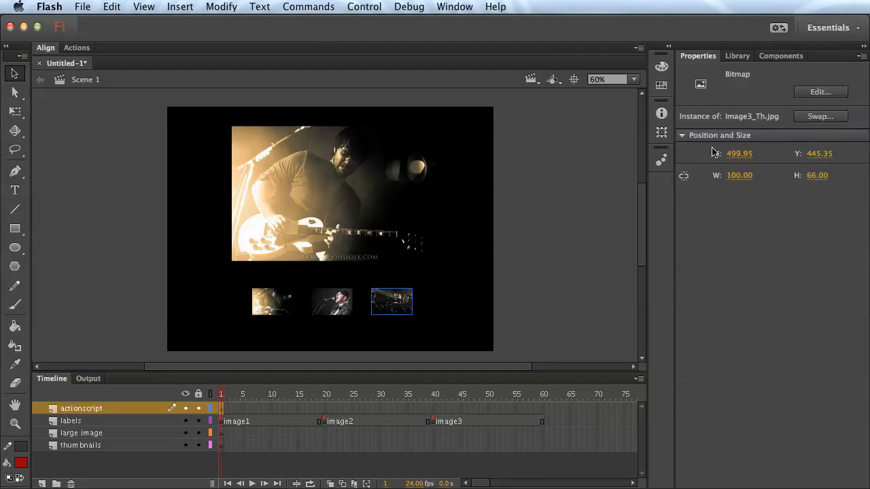
pyautogui.click(211, 6)
pyautogui.click(272, 38)
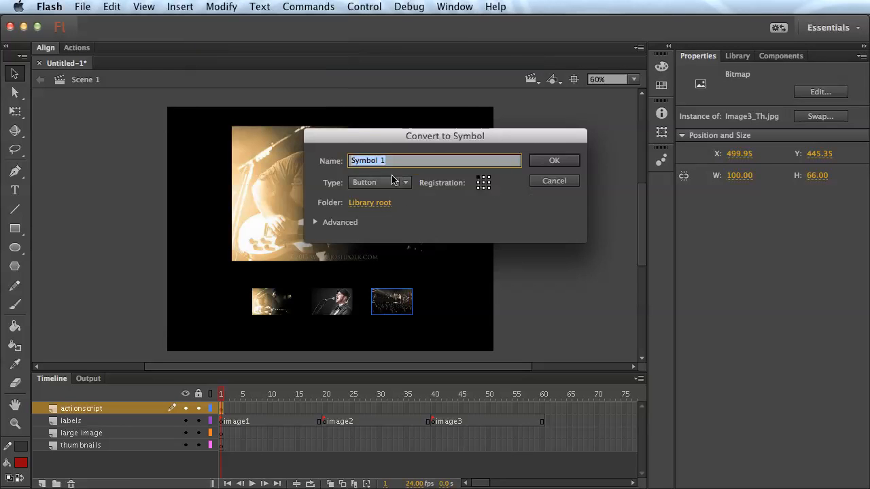
pyautogui.write('button')
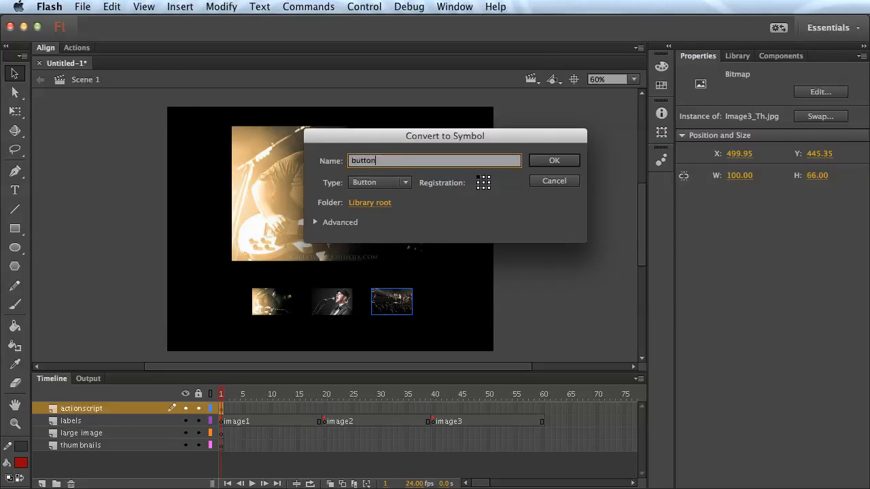
pyautogui.write('3')
pyautogui.press('Return')
# Give the third thumbnail's button the instance name "btn3" and deselect it
pyautogui.click(764, 74)
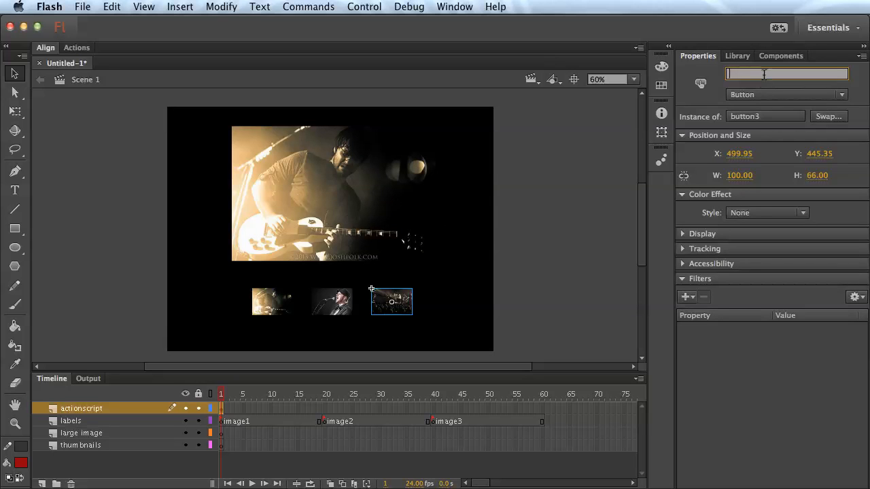
pyautogui.write('btn3')
pyautogui.press('Return')
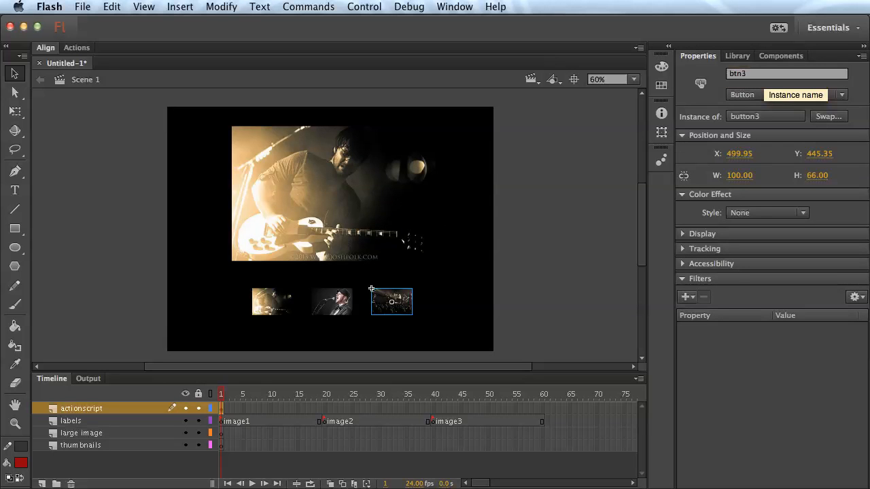
pyautogui.click(547, 193)
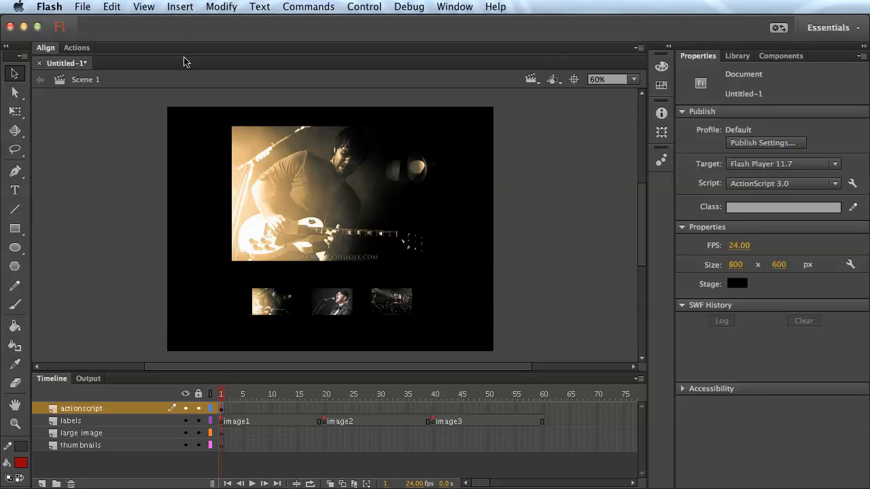
# Check the instance names of the three thumbnail buttons one after another
pyautogui.click(275, 301)
pyautogui.click(332, 301)
pyautogui.click(401, 306)
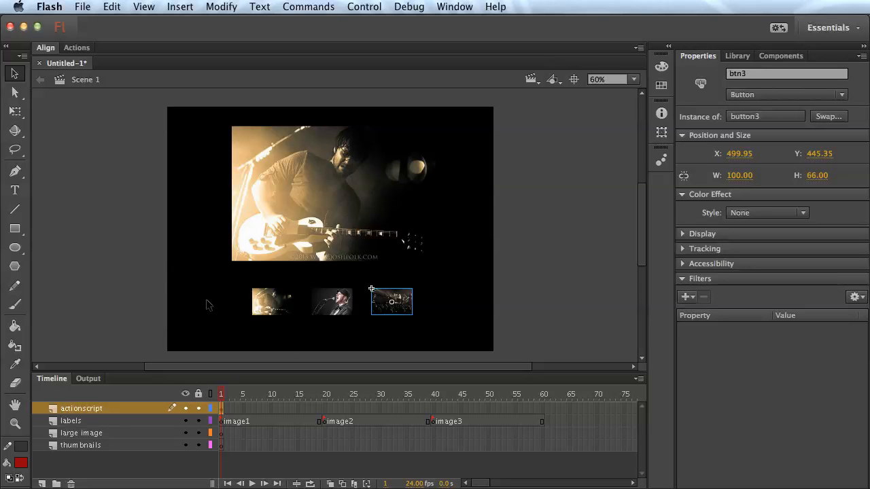
# Cut the large image Image1_Big.jpg from frame 1 of the actionscript layer
pyautogui.moveTo(223, 398)
pyautogui.mouseDown()
pyautogui.moveTo(434, 399)
pyautogui.moveTo(220, 398)
pyautogui.mouseUp()
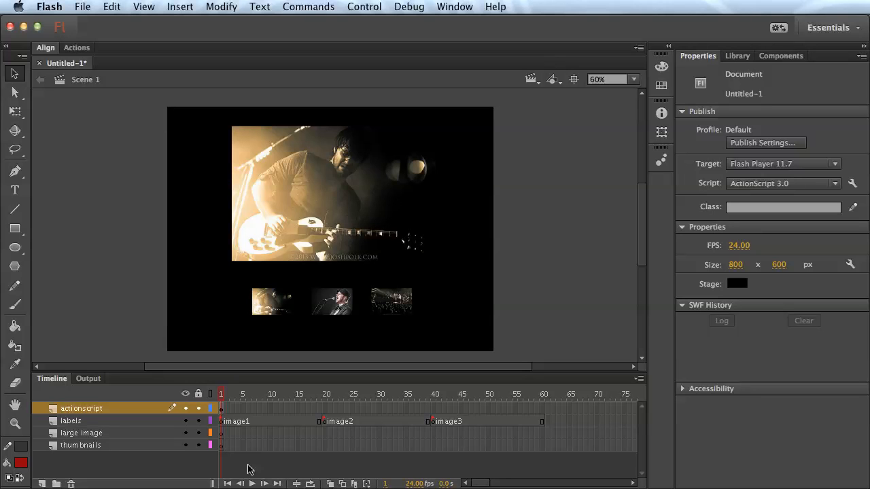
pyautogui.click(222, 433)
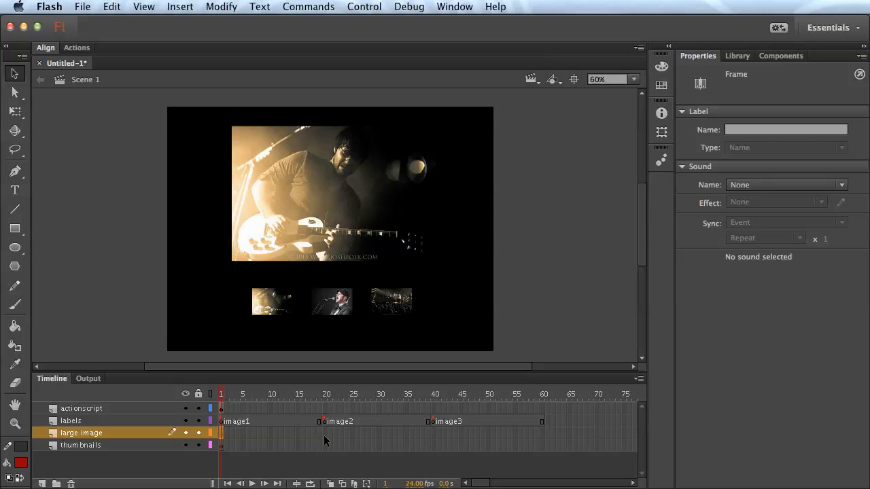
pyautogui.click(299, 230)
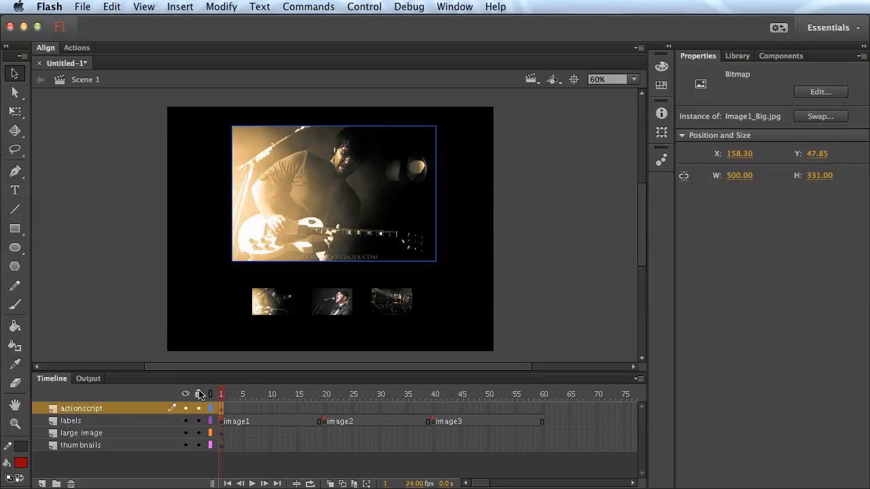
pyautogui.click(112, 7)
pyautogui.click(139, 58)
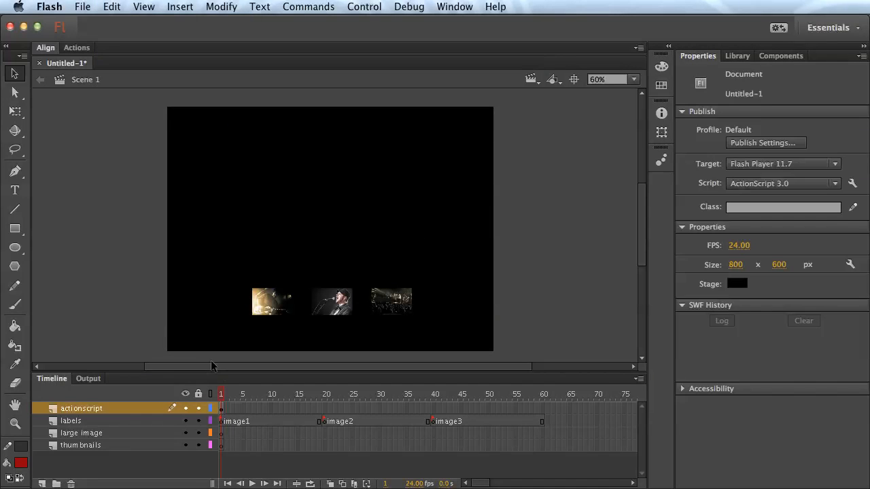
# Paste the cut image in place into frame 1 of the large image layer
pyautogui.click(238, 441)
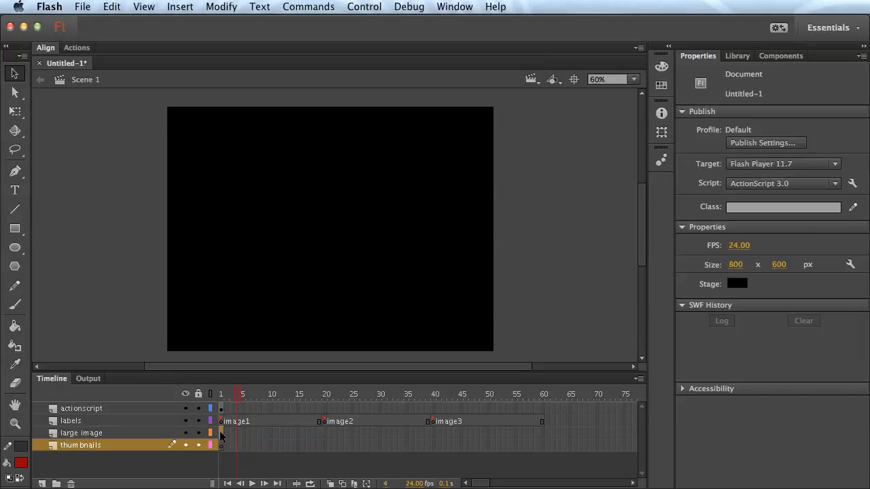
pyautogui.click(222, 433)
pyautogui.click(112, 7)
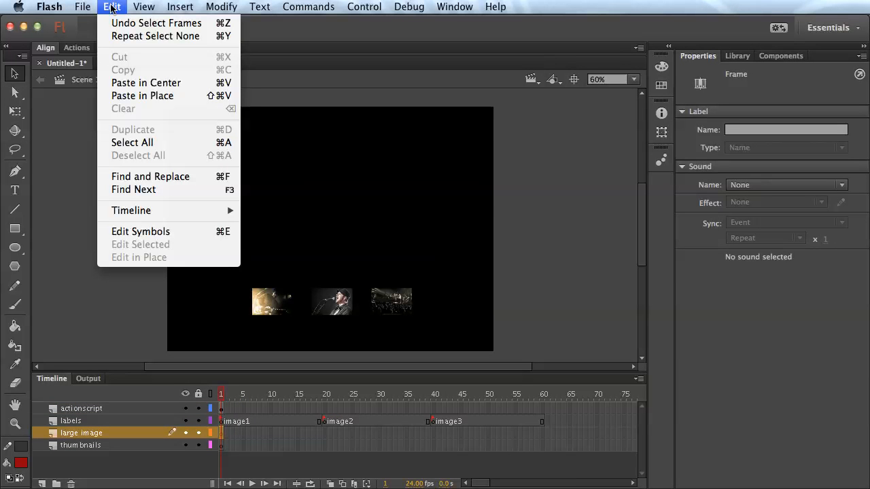
pyautogui.click(149, 99)
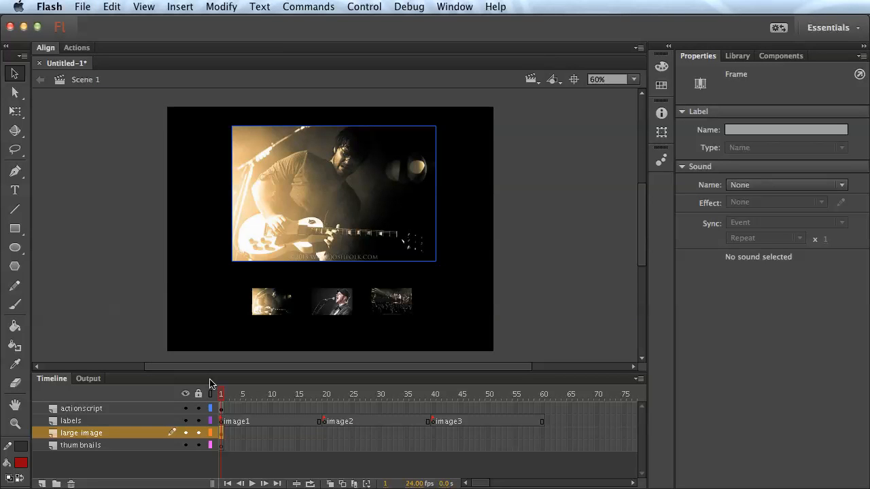
# Insert keyframes at frames 20 and 40 of the large image layer, matching the image2 and image3 labels
pyautogui.click(325, 433)
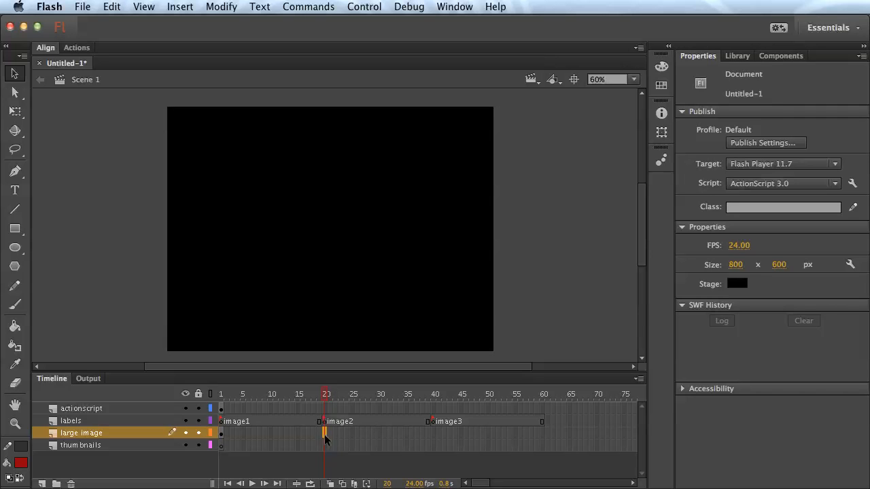
pyautogui.rightClick(325, 434)
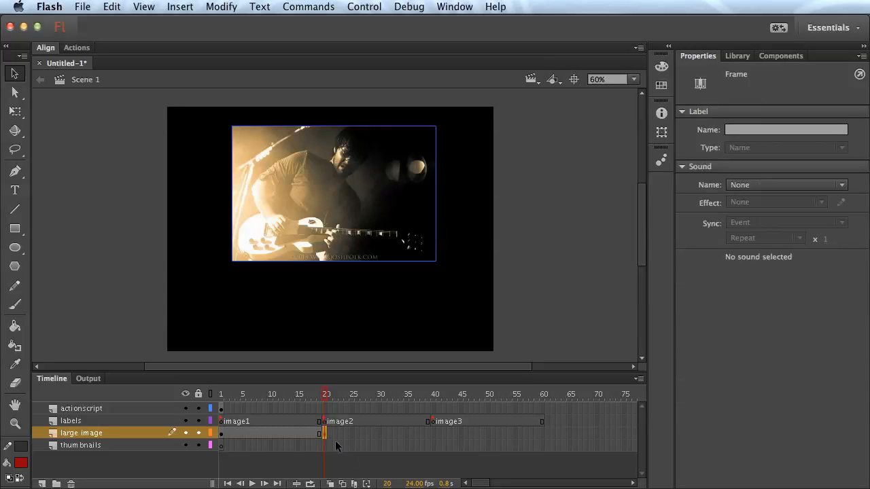
pyautogui.click(224, 433)
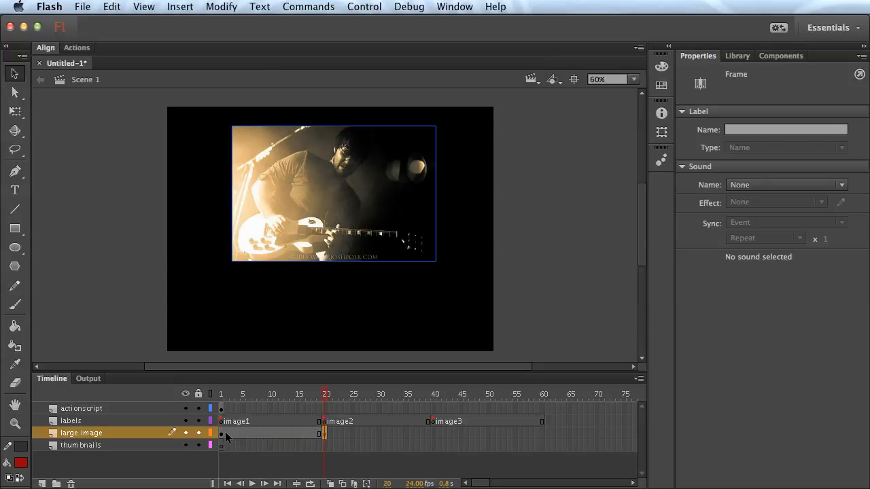
pyautogui.click(325, 434)
pyautogui.click(340, 445)
pyautogui.click(325, 434)
pyautogui.moveTo(324, 428); pyautogui.dragTo(433, 431)
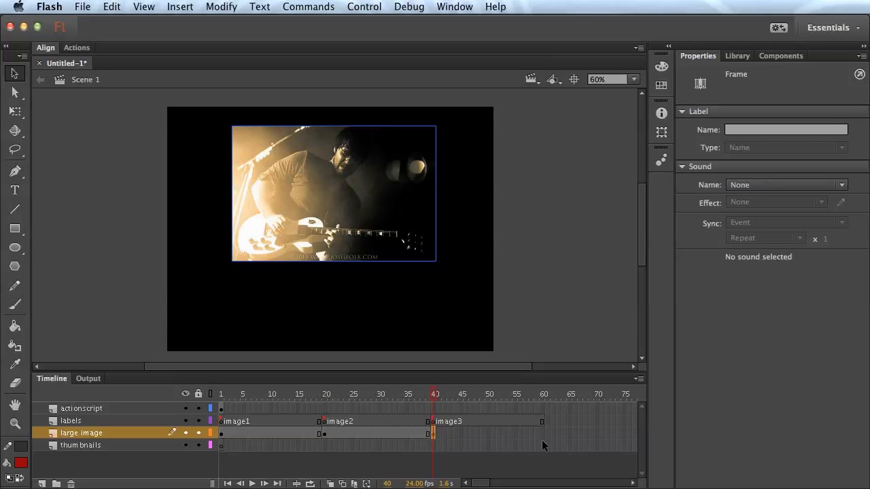
# Extend the large image layer to frame 60 by inserting a frame there
pyautogui.click(499, 445)
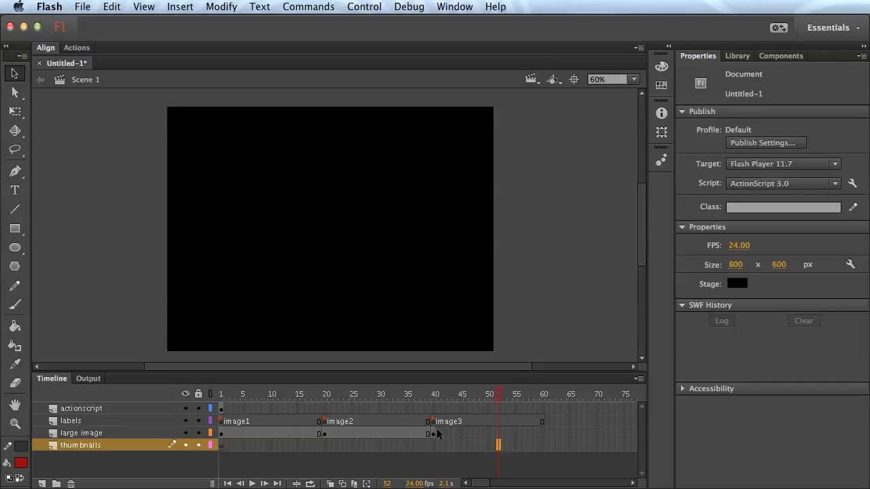
pyautogui.click(542, 433)
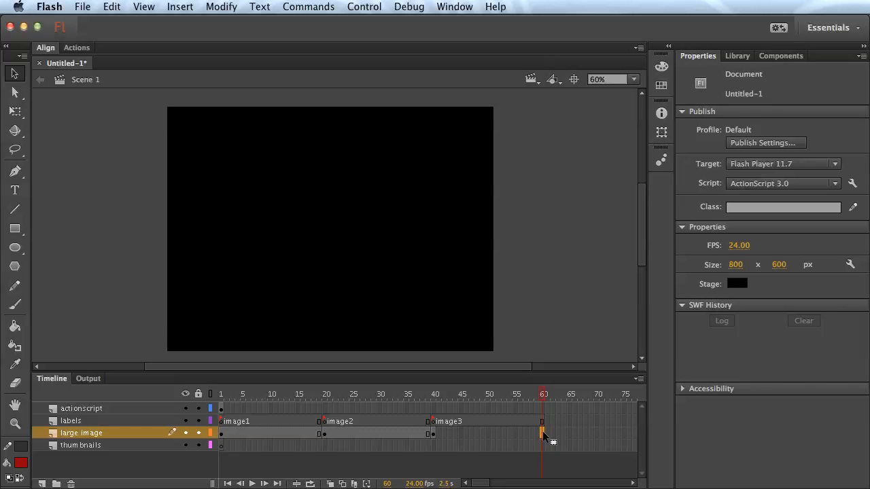
pyautogui.rightClick(543, 433)
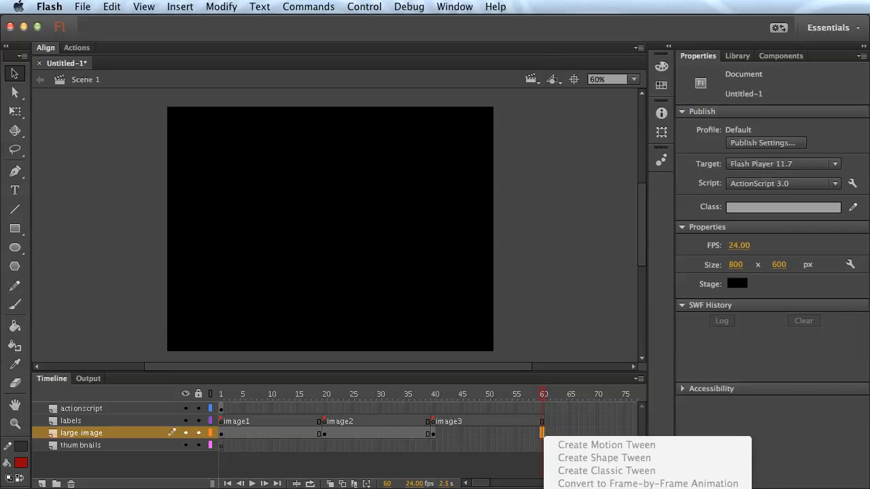
pyautogui.click(582, 488)
pyautogui.click(526, 454)
# Examine the large image at frame 20 and the bitmaps available for swapping it, leaving the image as it is
pyautogui.click(234, 434)
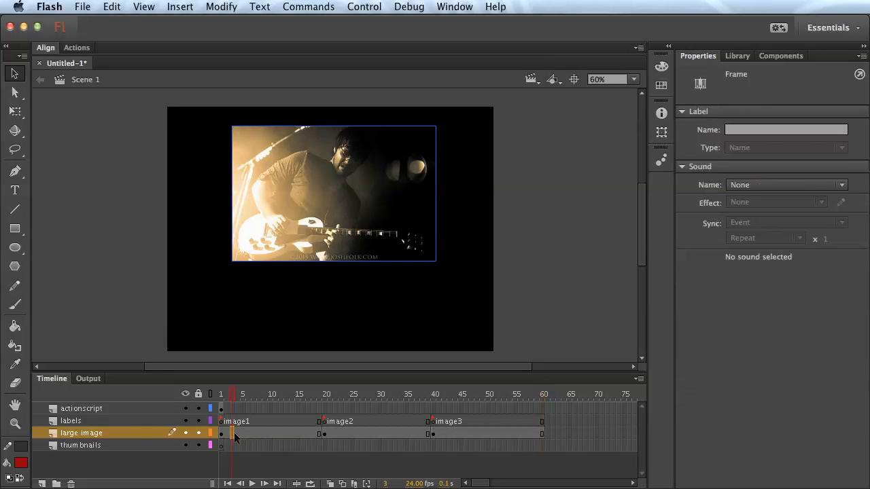
pyautogui.moveTo(330, 409)
pyautogui.mouseDown()
pyautogui.moveTo(249, 409)
pyautogui.moveTo(325, 398)
pyautogui.moveTo(314, 395)
pyautogui.moveTo(274, 396)
pyautogui.moveTo(333, 406)
pyautogui.moveTo(325, 407)
pyautogui.mouseUp()
pyautogui.click(325, 433)
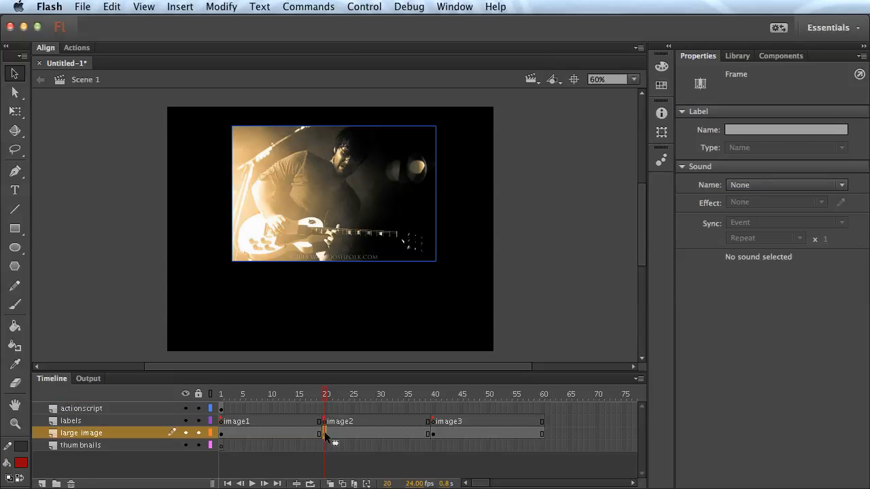
pyautogui.click(471, 230)
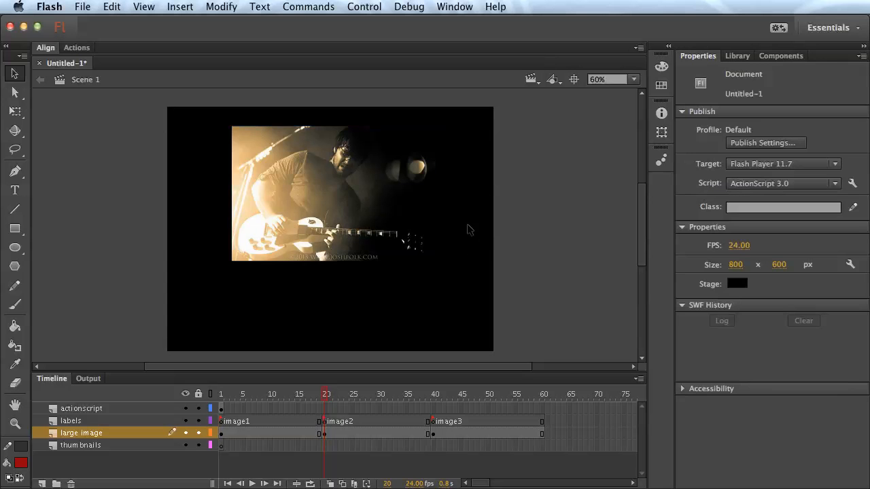
pyautogui.click(352, 177)
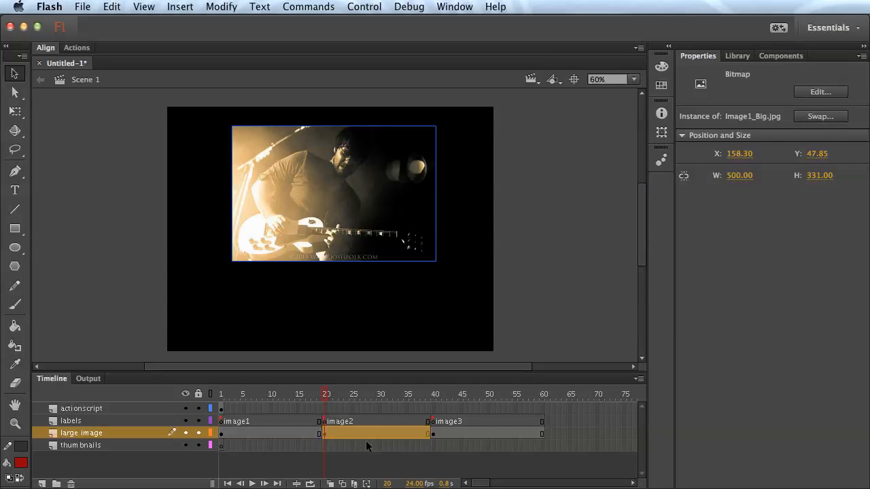
pyautogui.click(820, 120)
pyautogui.moveTo(533, 70); pyautogui.dragTo(724, 96)
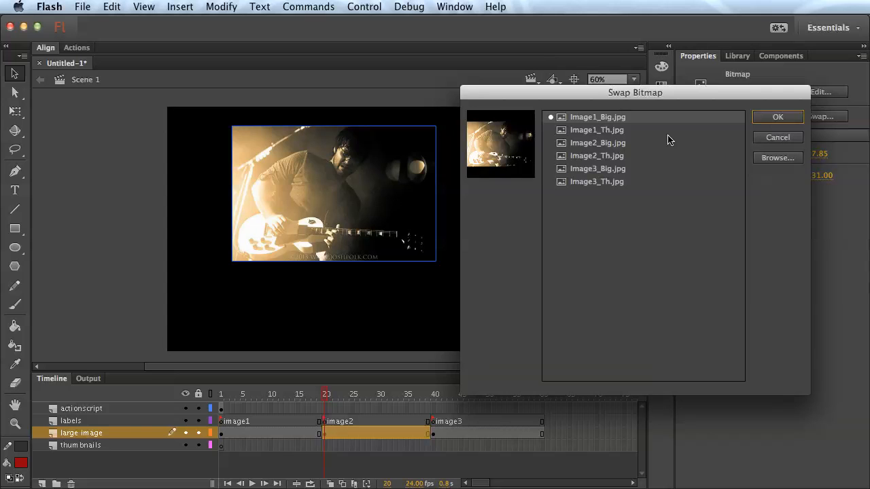
pyautogui.click(779, 138)
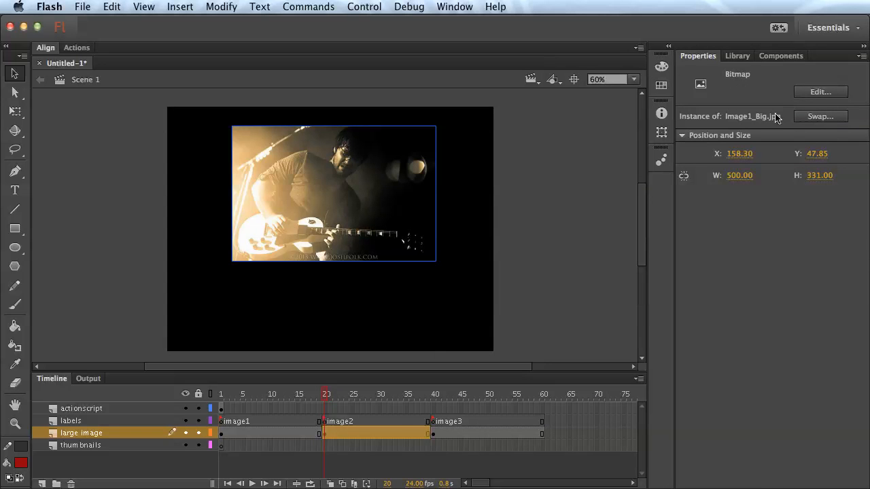
pyautogui.click(468, 213)
pyautogui.click(359, 219)
pyautogui.click(390, 330)
pyautogui.click(317, 204)
pyautogui.click(238, 330)
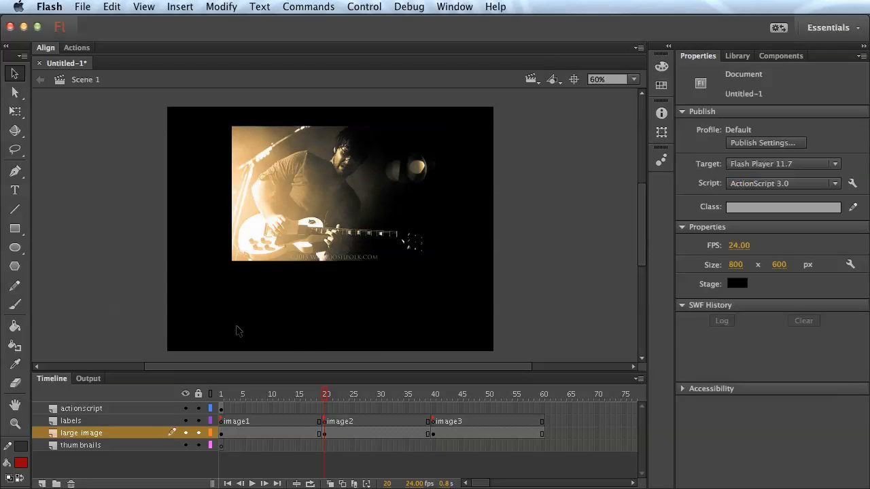
# Swap the large image at frame 20 of the large image layer for Image2_Big.jpg
pyautogui.click(410, 182)
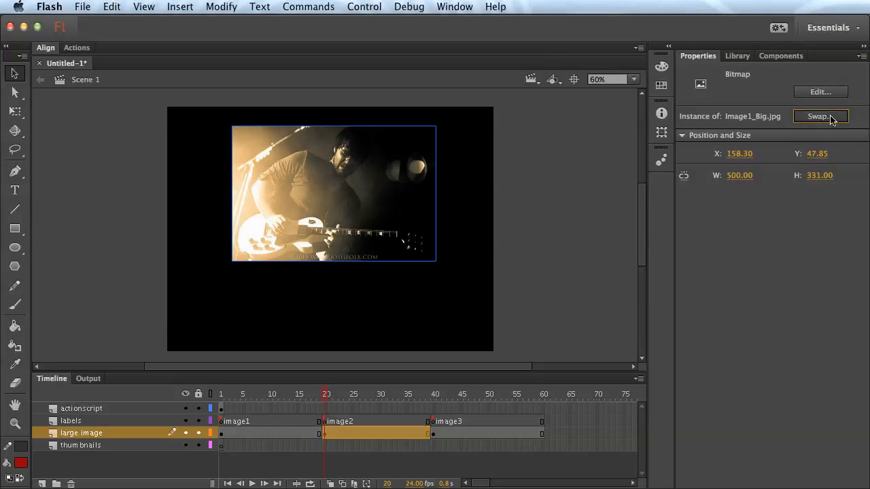
pyautogui.moveTo(569, 187); pyautogui.dragTo(554, 48)
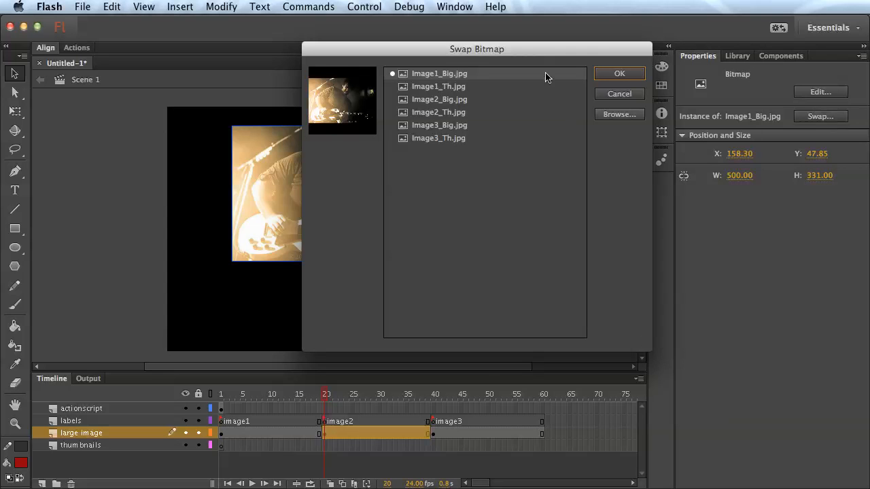
pyautogui.moveTo(535, 51); pyautogui.dragTo(520, 47)
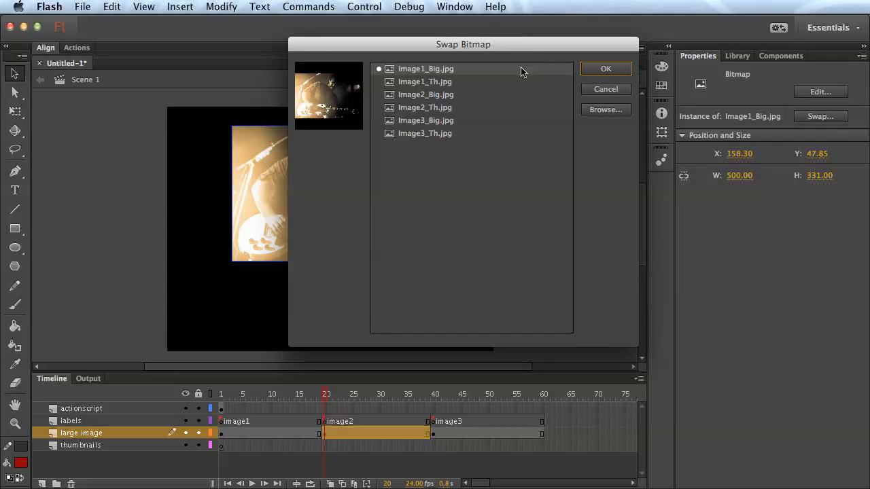
pyautogui.click(438, 95)
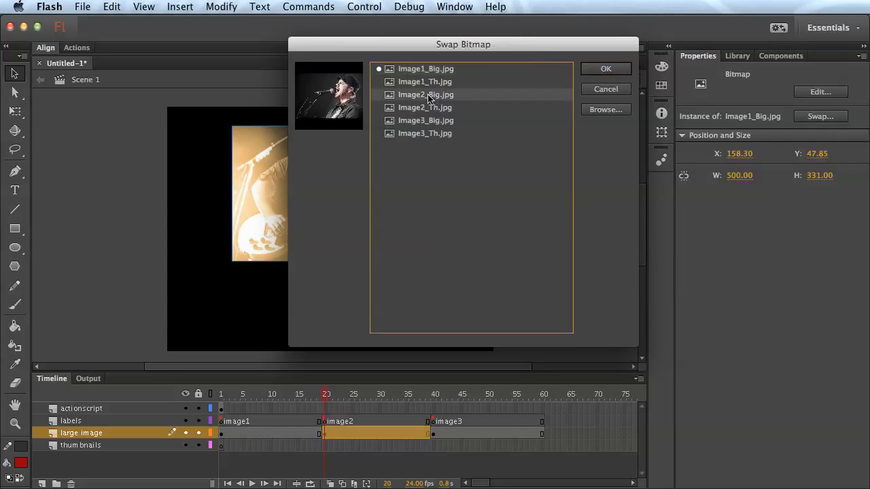
pyautogui.click(606, 69)
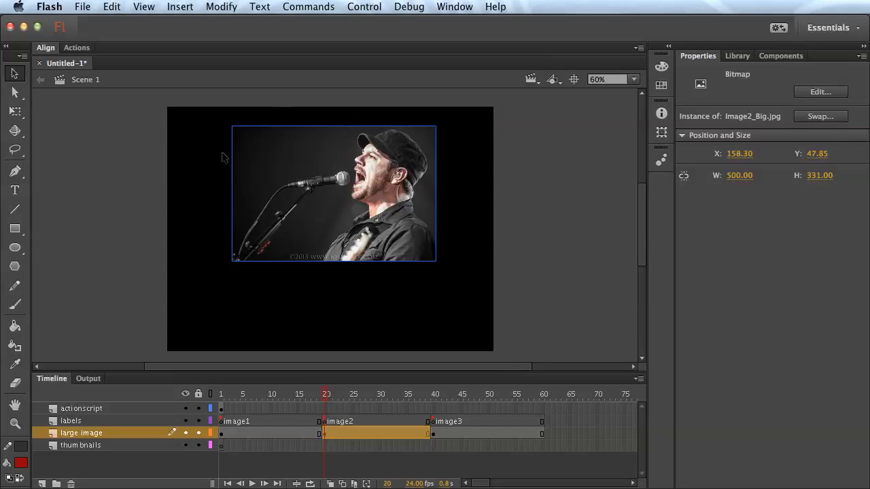
# Swap the large image at frame 40 of the large image layer for Image3_Big.jpg
pyautogui.click(433, 435)
pyautogui.click(333, 184)
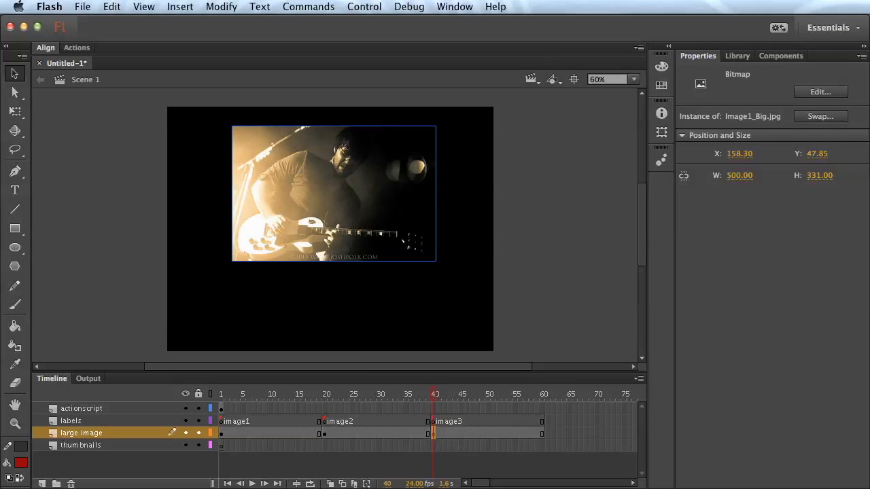
pyautogui.click(821, 116)
pyautogui.click(437, 161)
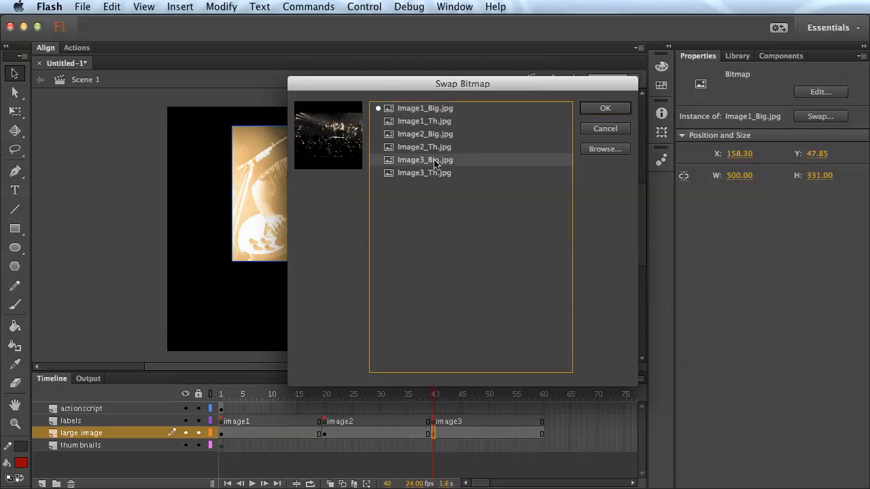
pyautogui.click(592, 109)
pyautogui.click(541, 181)
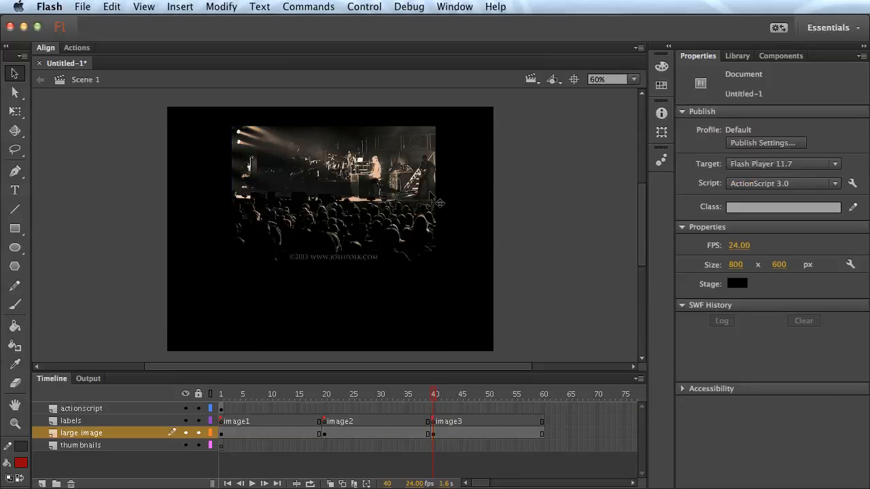
# Scrub through the timeline to check the large image under each label, ending at frame 1
pyautogui.moveTo(434, 398); pyautogui.dragTo(327, 412)
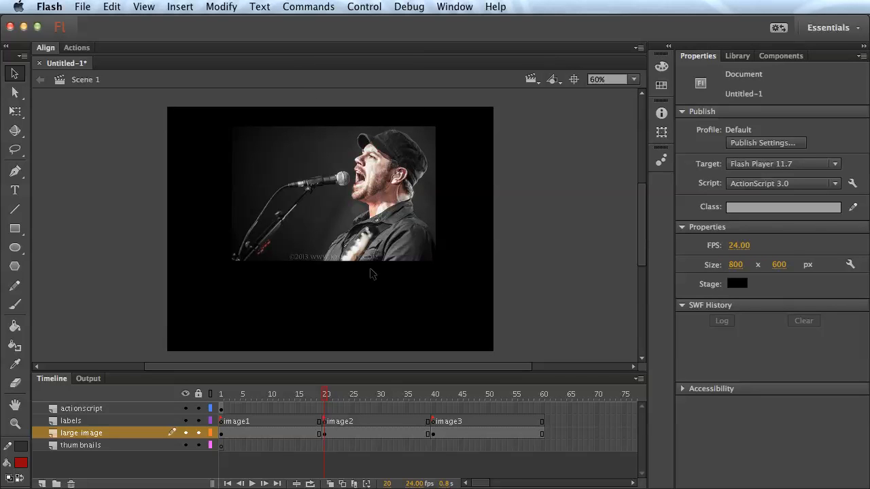
pyautogui.moveTo(327, 395); pyautogui.dragTo(417, 395)
pyautogui.click(270, 408)
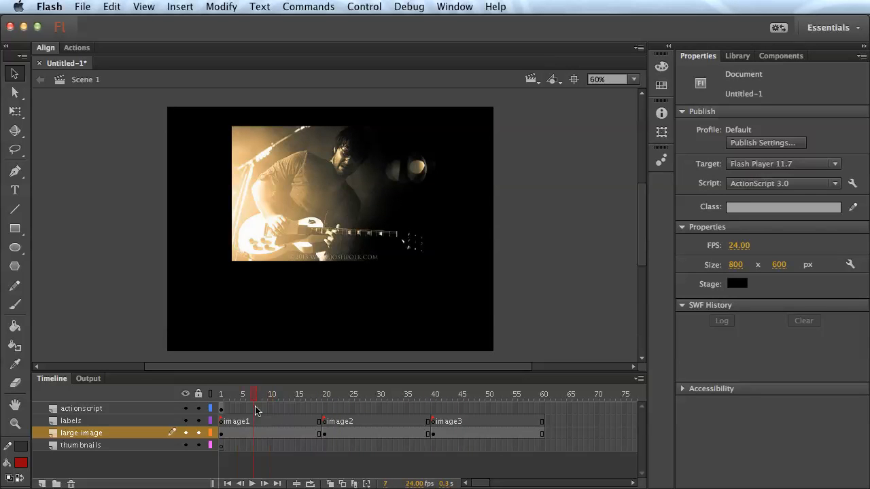
pyautogui.click(221, 411)
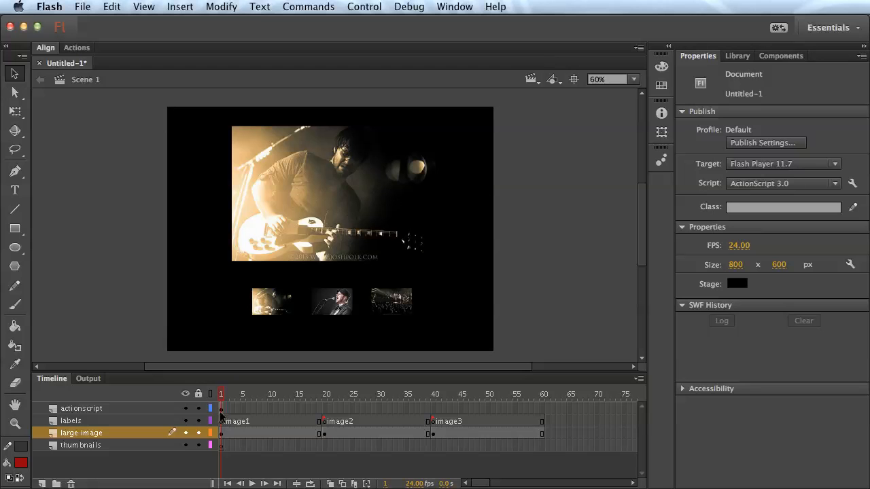
# Cut the three thumbnail buttons from frame 1 of the actionscript layer
pyautogui.click(271, 312)
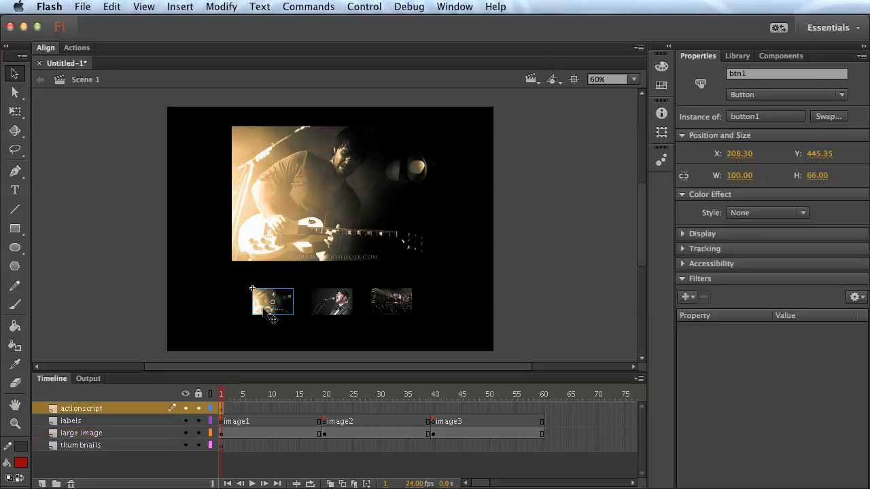
pyautogui.keyDown('shift'); pyautogui.click(345, 310); pyautogui.keyUp('shift')
pyautogui.keyDown('shift'); pyautogui.click(408, 311); pyautogui.keyUp('shift')
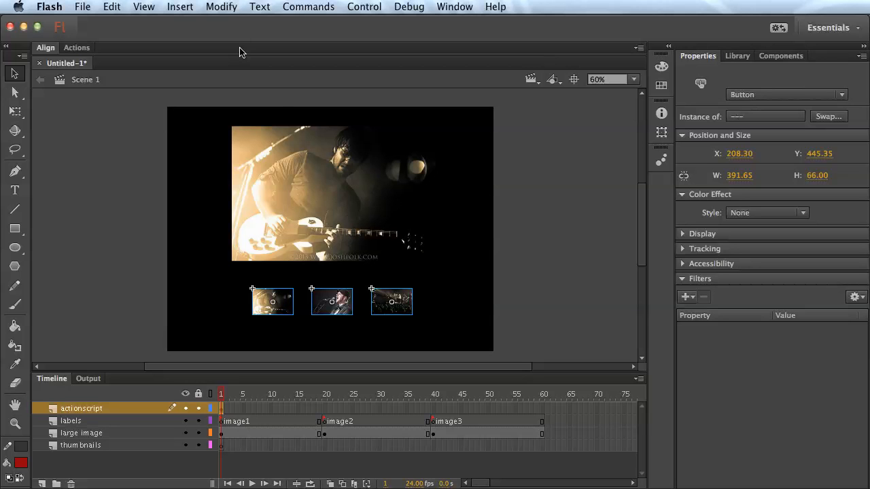
pyautogui.click(112, 8)
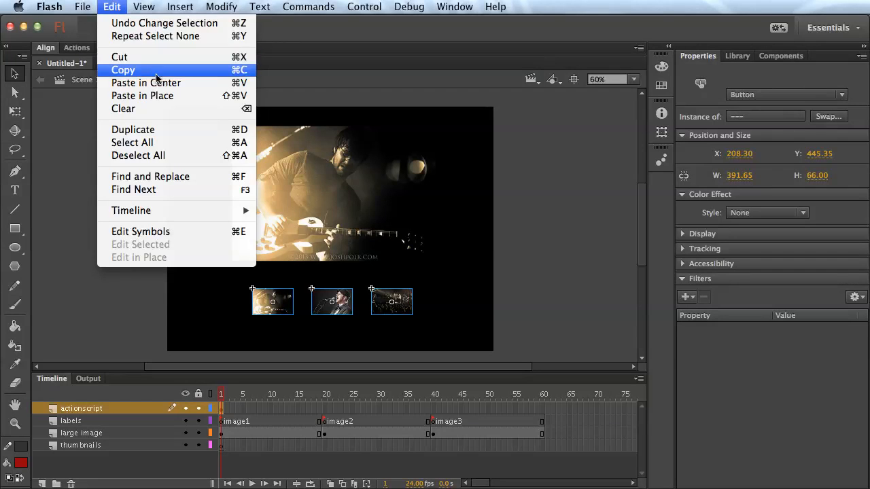
pyautogui.click(136, 58)
# Paste the cut thumbnail buttons in place into frame 1 of the thumbnails layer
pyautogui.click(221, 445)
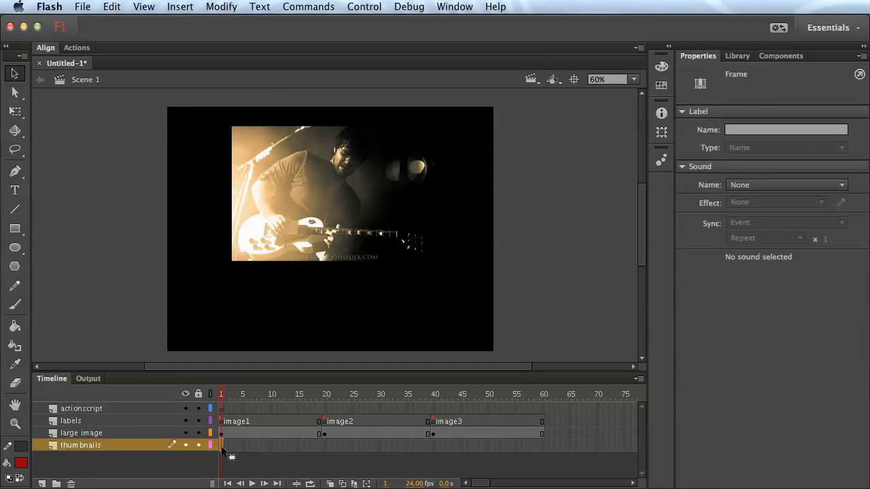
pyautogui.click(105, 8)
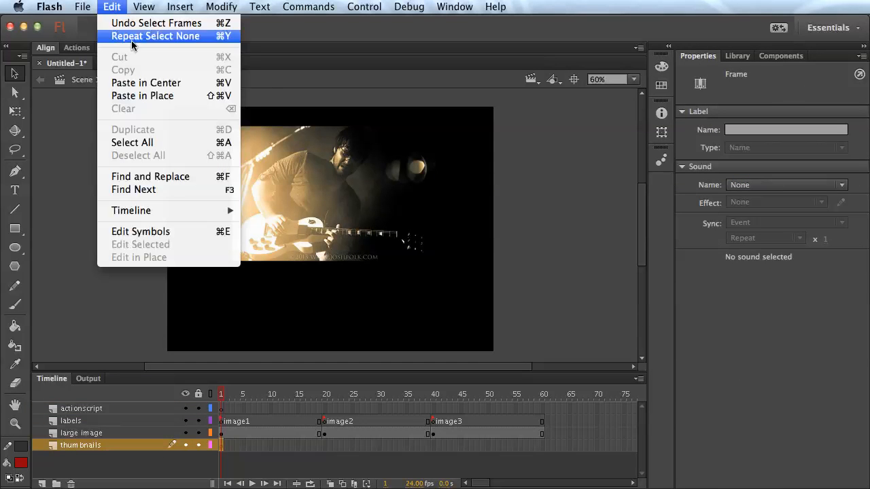
pyautogui.click(155, 145)
pyautogui.click(104, 252)
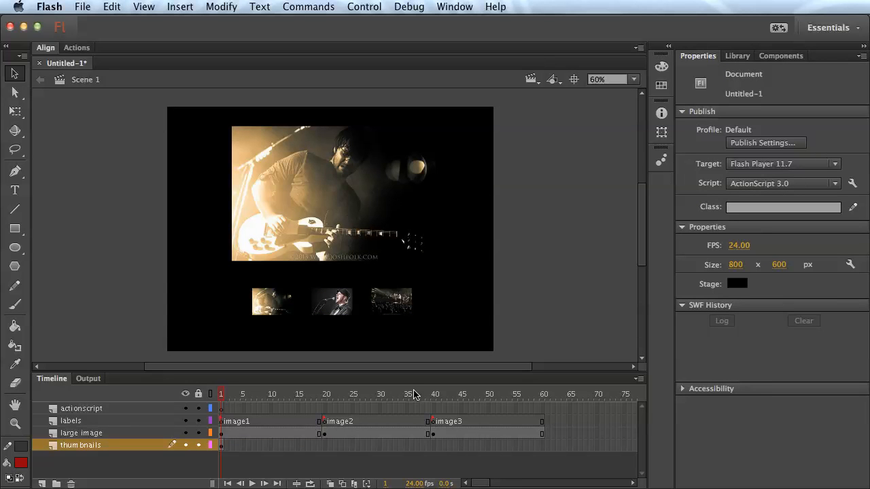
# Extend the thumbnails layer to frame 60 by inserting a frame, and return the playhead to frame 1
pyautogui.click(541, 445)
pyautogui.rightClick(541, 445)
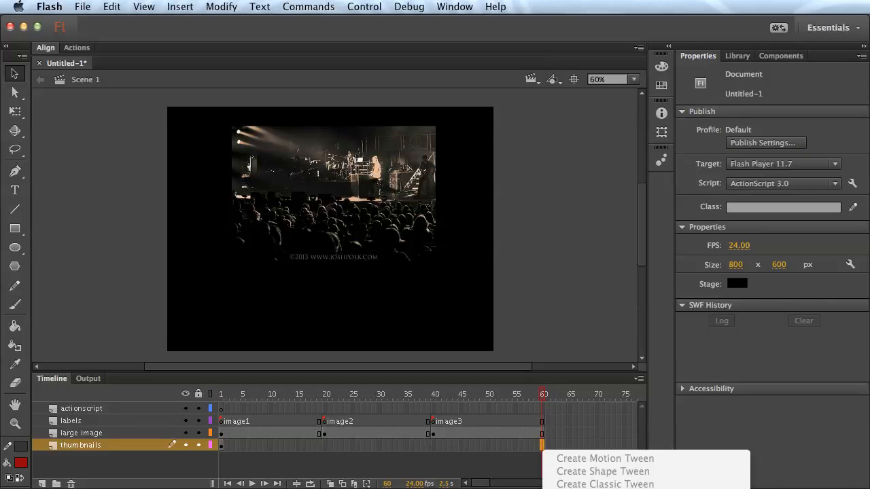
pyautogui.click(578, 488)
pyautogui.moveTo(542, 394); pyautogui.dragTo(189, 384)
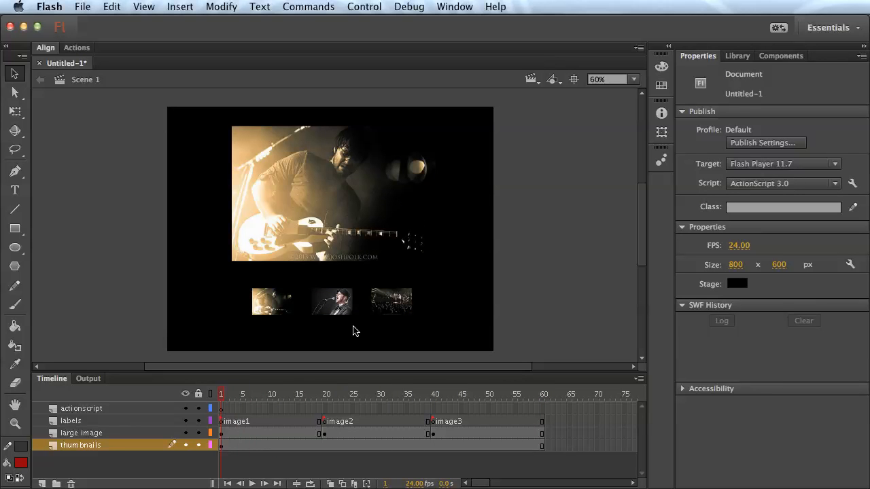
# Test the movie to see how the gallery plays without a script, and close the preview
pyautogui.press('super+Return')
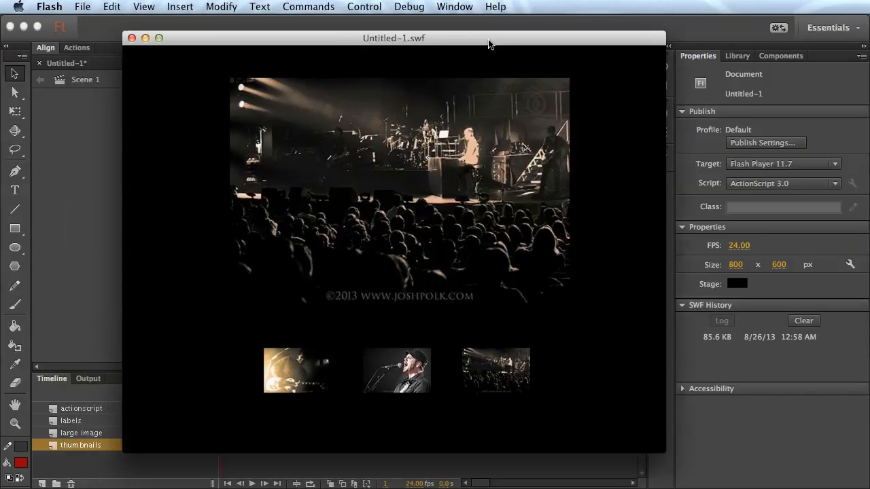
pyautogui.moveTo(489, 44); pyautogui.dragTo(508, 41)
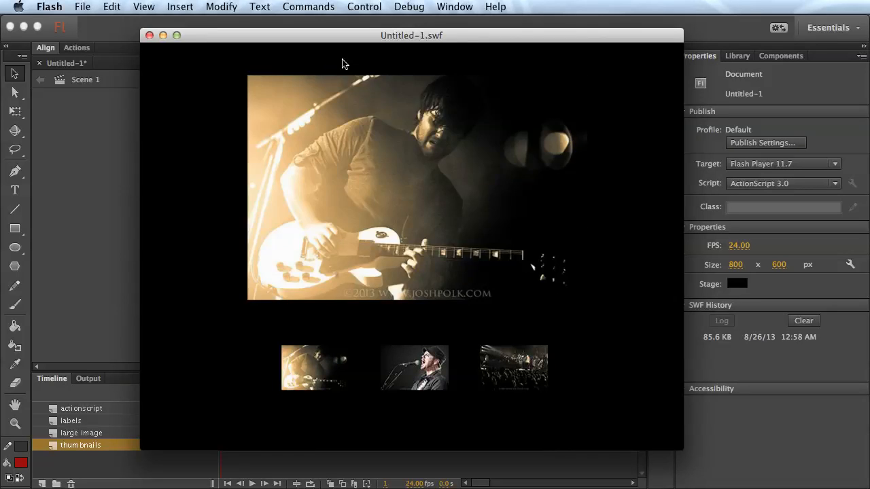
pyautogui.click(149, 36)
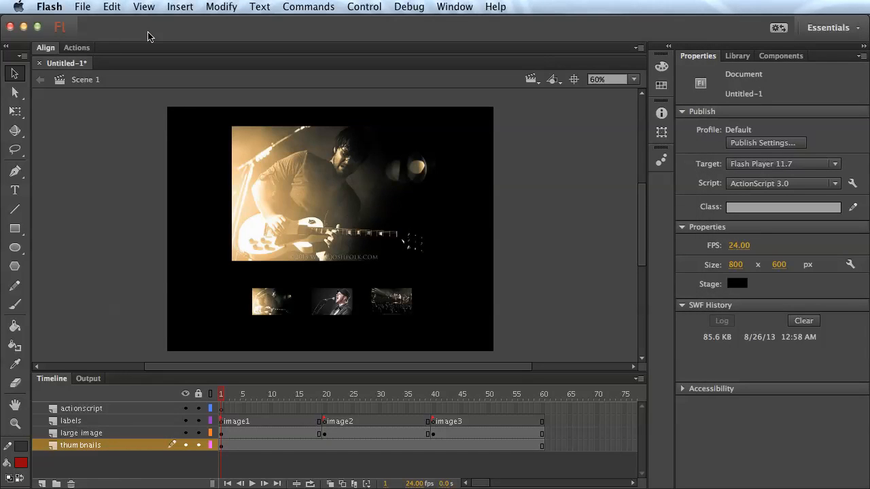
# Add a stop(); action to frame 1 of the actionscript layer
pyautogui.click(221, 409)
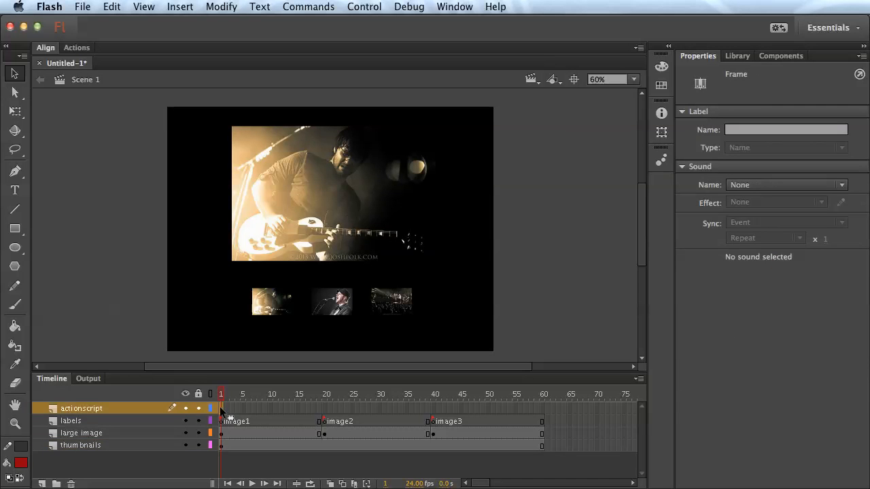
pyautogui.click(87, 48)
pyautogui.write('stop();')
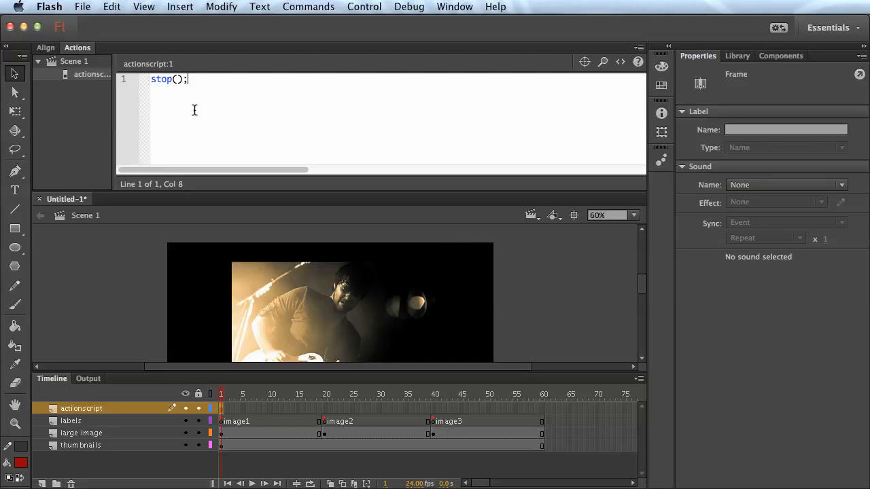
# Below stop();, leave a blank line and add btn1.addEventListener(MouseEvent.CLICK, btn1_go); in an enlarged script area
pyautogui.press('Return')
pyautogui.press('Return')
pyautogui.moveTo(107, 192); pyautogui.dragTo(108, 244)
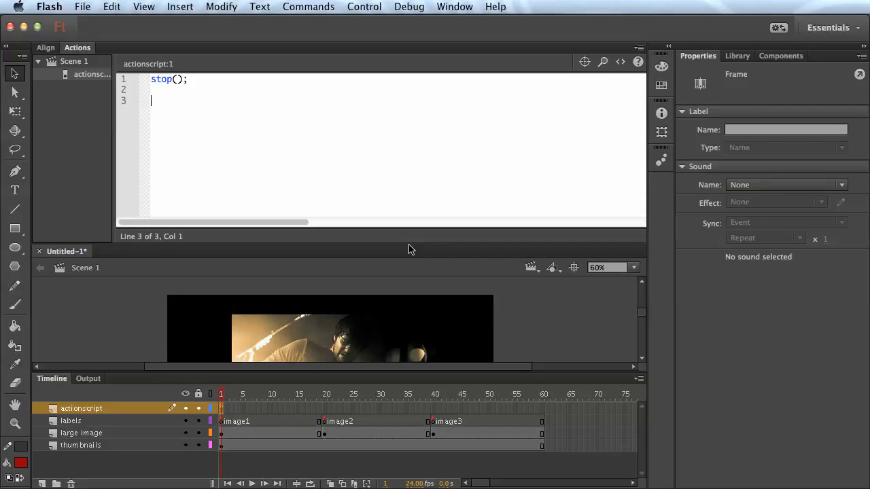
pyautogui.write('btn1.addEventL')
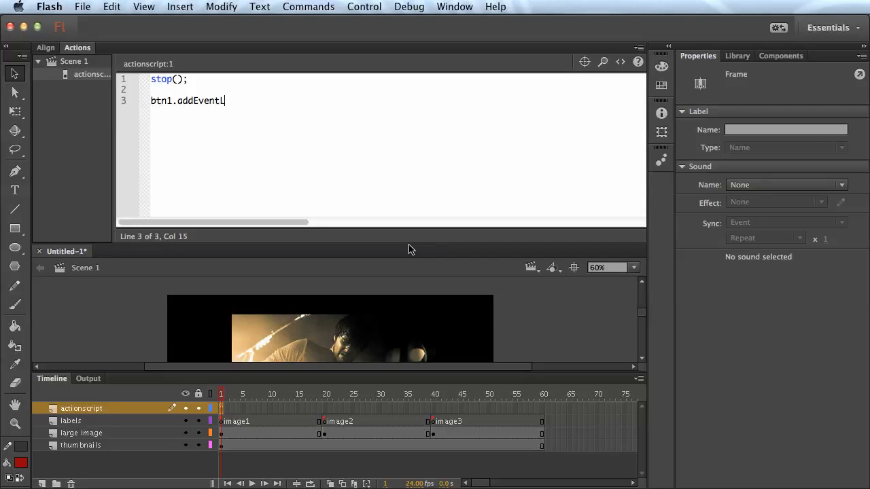
pyautogui.write('isteners')
pyautogui.press('BackSpace')
pyautogui.write('.')
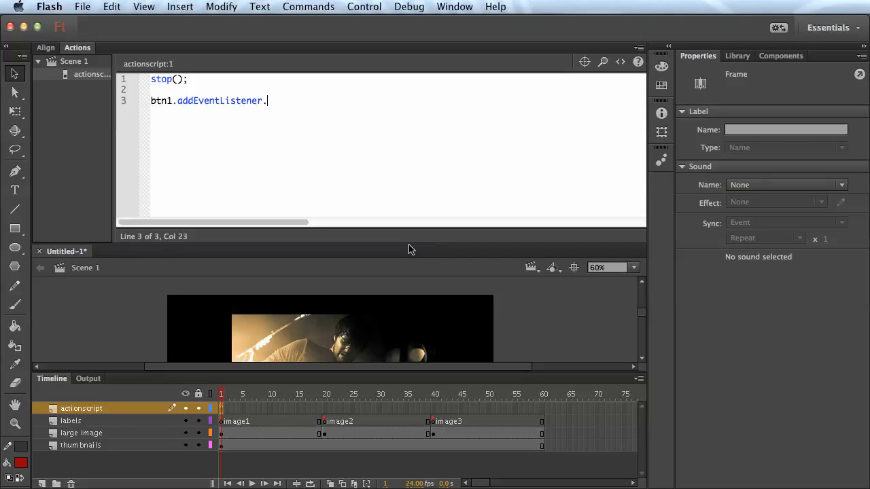
pyautogui.press('BackSpace')
pyautogui.write('(MouseEvent.CLICK')
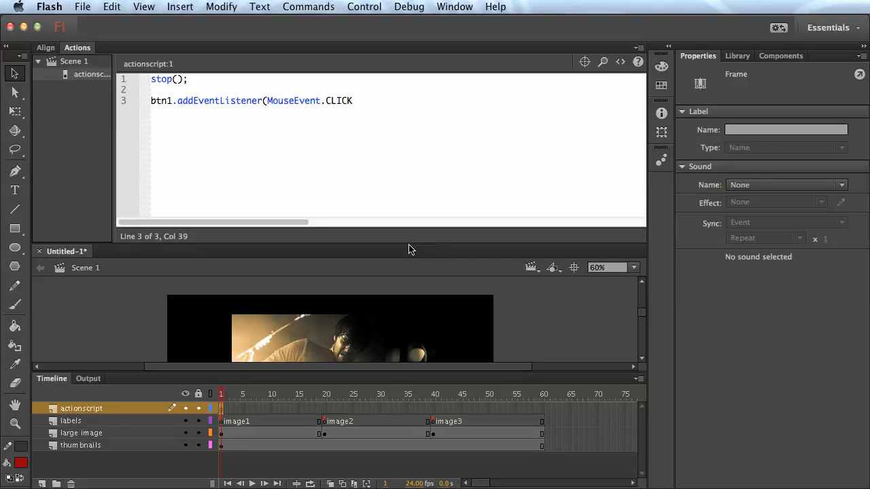
pyautogui.write(', btn1_go')
pyautogui.write(');')
# Start a line with btn2. and complete it with a copy of btn1's addEventListener call
pyautogui.press('Return')
pyautogui.write('btn')
pyautogui.write('.')
pyautogui.press('BackSpace')
pyautogui.press('BackSpace')
pyautogui.write('2.')
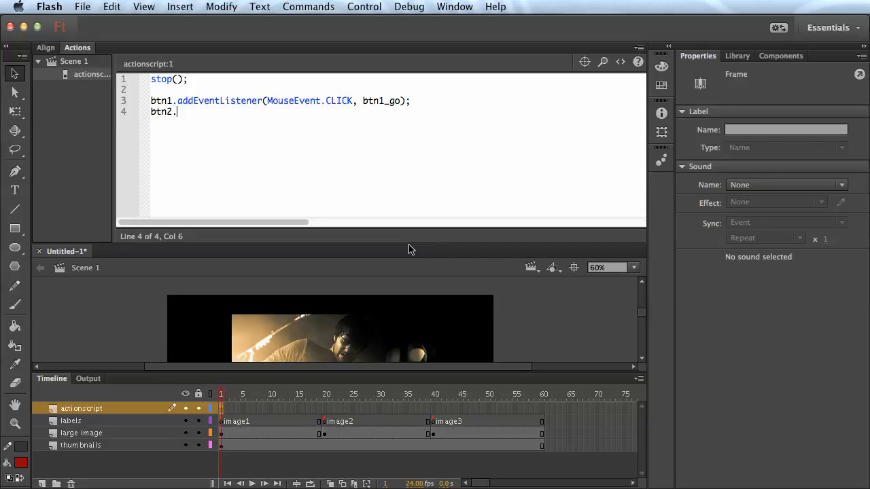
pyautogui.moveTo(412, 101); pyautogui.dragTo(179, 105)
pyautogui.press('super+c')
pyautogui.click(181, 112)
pyautogui.press('super+v')
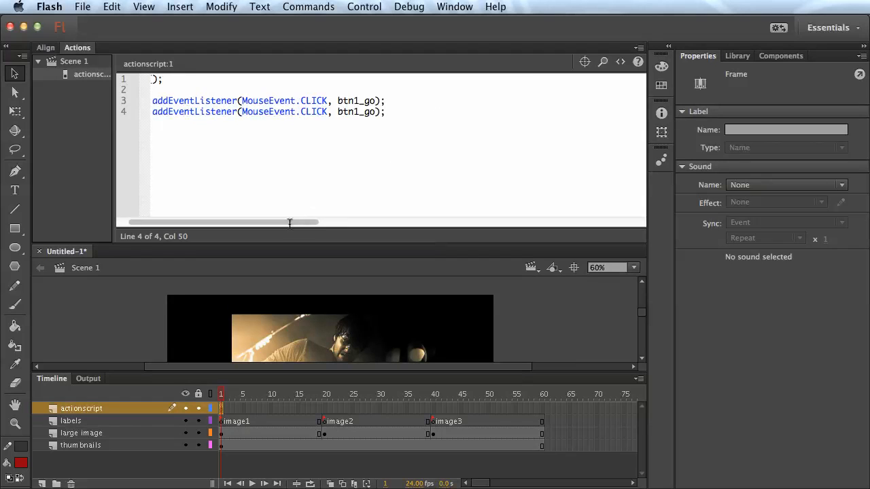
# Duplicate the btn2 listener line on the line below and change the copy's target to btn3
pyautogui.moveTo(291, 222); pyautogui.dragTo(249, 222)
pyautogui.moveTo(413, 112); pyautogui.dragTo(145, 113)
pyautogui.press('super+c')
pyautogui.click(418, 111)
pyautogui.press('Return')
pyautogui.press('super+v')
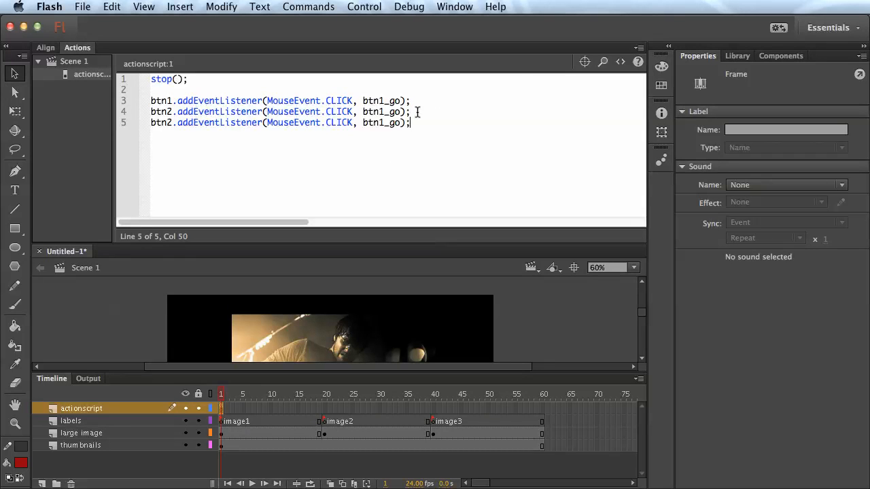
pyautogui.moveTo(168, 122); pyautogui.dragTo(173, 122)
pyautogui.write('3')
# Change the handler names in the second and third listener lines to btn2_go and btn3_go
pyautogui.click(379, 113)
pyautogui.write('2')
pyautogui.moveTo(379, 113); pyautogui.dragTo(378, 122)
pyautogui.write('3')
pyautogui.click(379, 140)
# Insert the comment "//Button Event Listeners. Listening for CLICK" above the three listener lines
pyautogui.click(162, 91)
pyautogui.press('Return')
pyautogui.write('//')
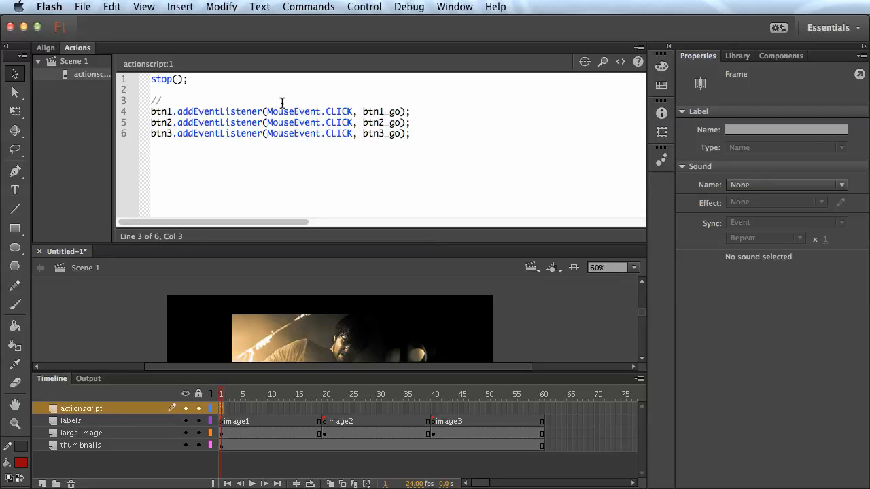
pyautogui.write('Button Event Listener')
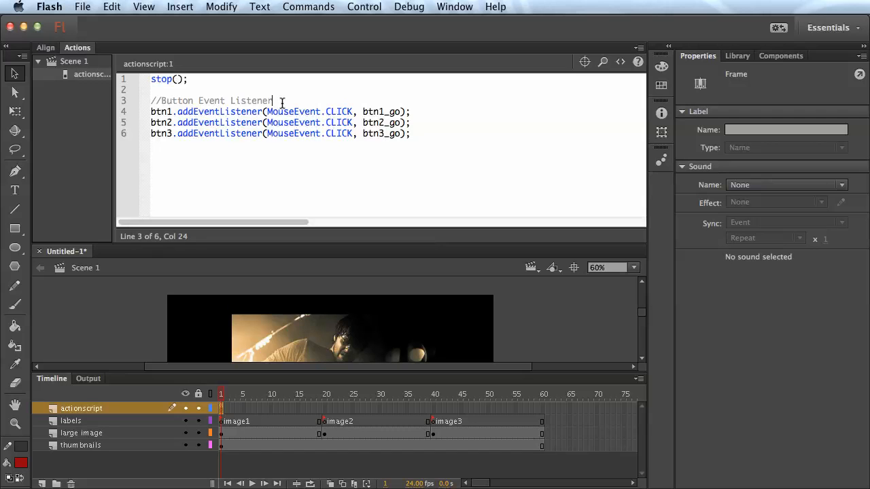
pyautogui.write('s: Listening for CLICK')
# Below the listeners, declare an empty handler function btn1_go(Event:MouseEvent):void with its opening and closing braces
pyautogui.click(178, 151)
pyautogui.press('Return')
pyautogui.press('Return')
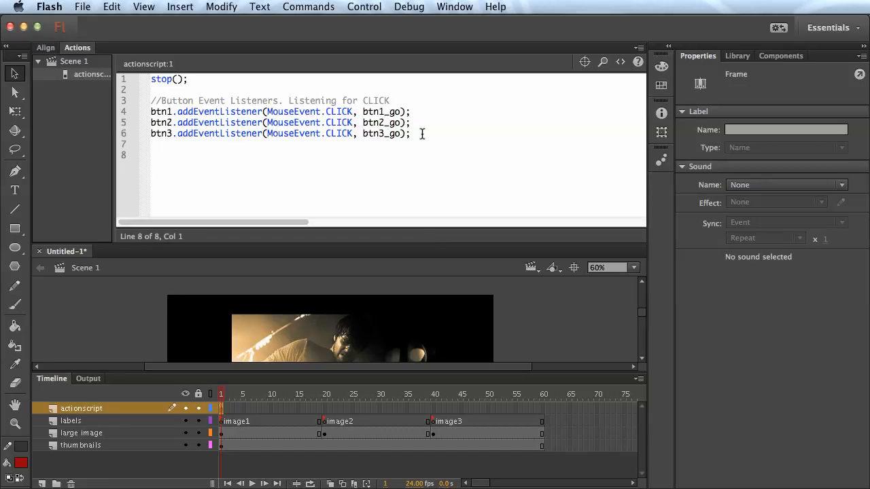
pyautogui.write('function btn1_go(Even')
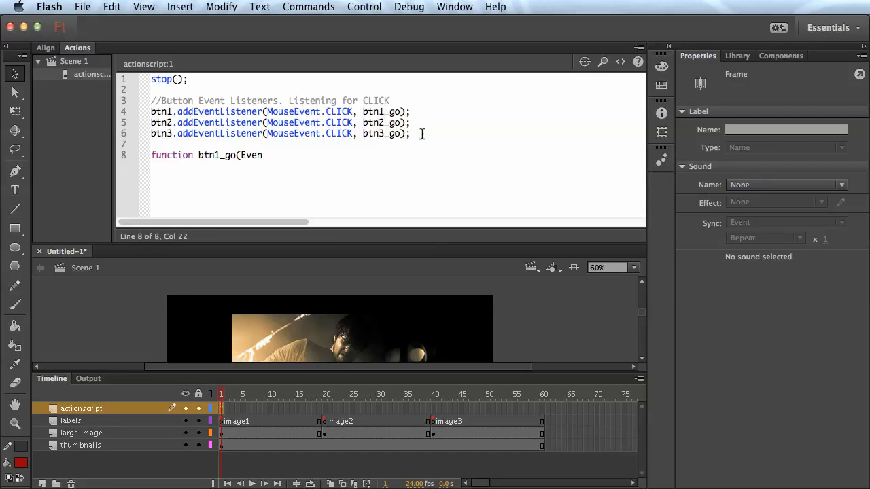
pyautogui.write('t:MouseEvent')
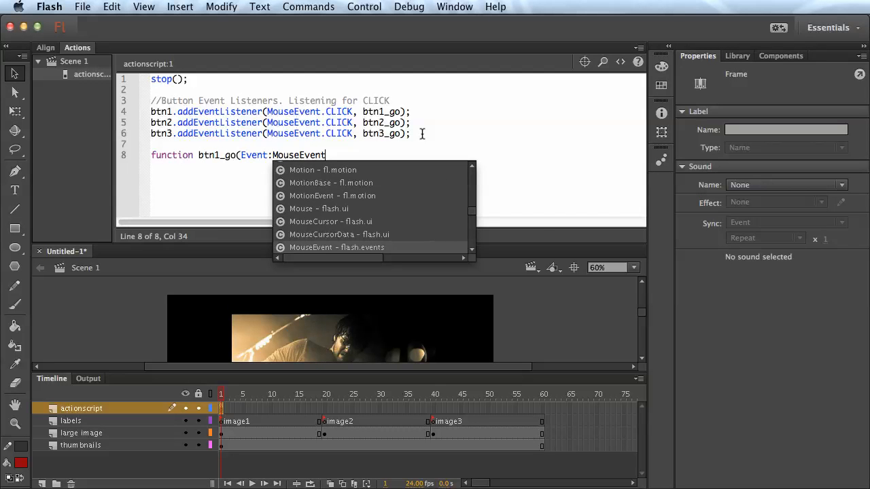
pyautogui.write('):void ')
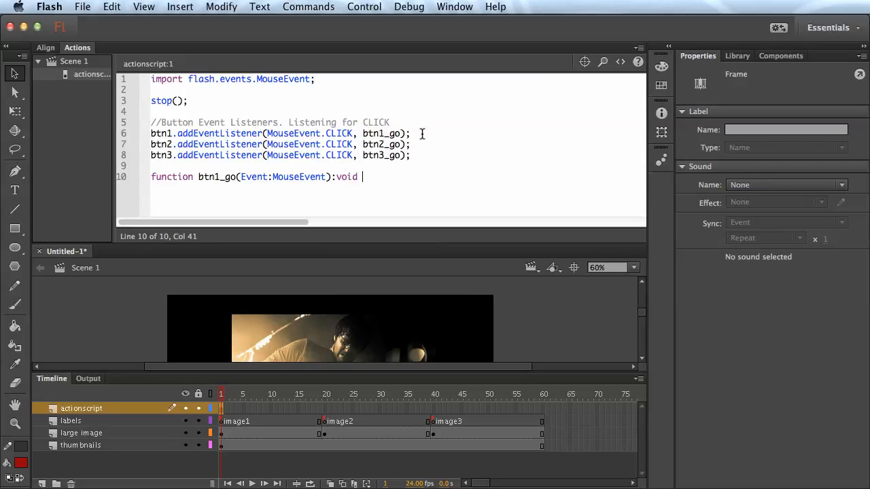
pyautogui.write('{')
pyautogui.press('Return')
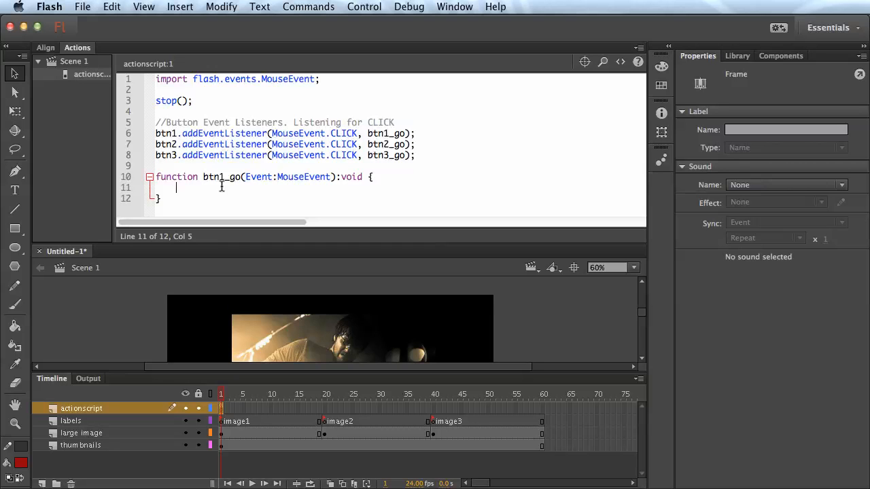
# Add the statement gotoAndStop("image1"); to the body of the btn1_go function
pyautogui.write('gotoAndStop(')
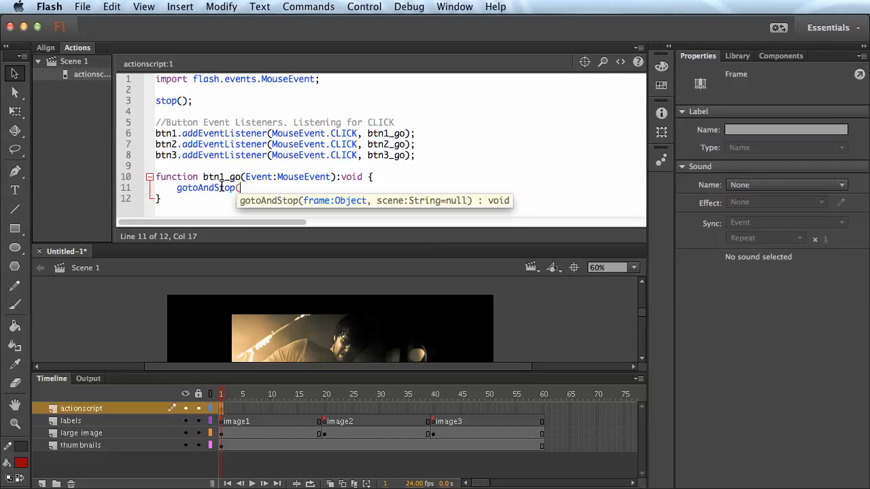
pyautogui.write('20)')
pyautogui.press('BackSpace')
pyautogui.press('BackSpace')
pyautogui.press('BackSpace')
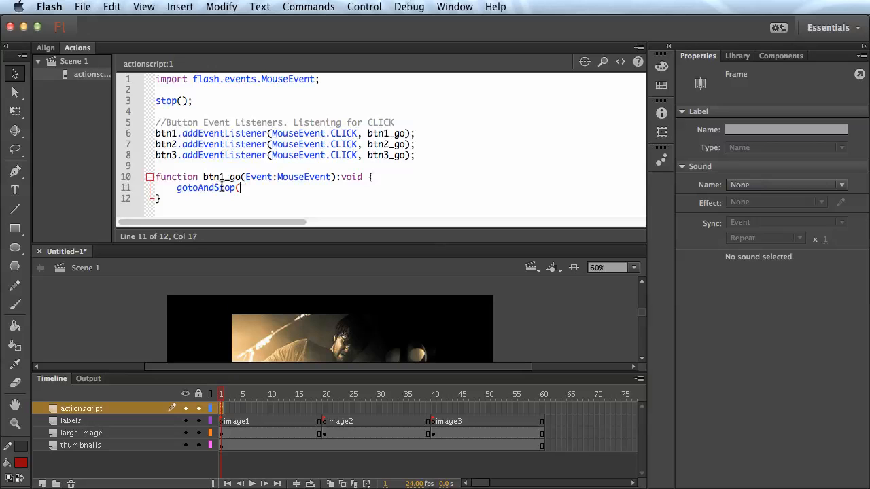
pyautogui.write('"')
pyautogui.write('image1");')
pyautogui.click(205, 197)
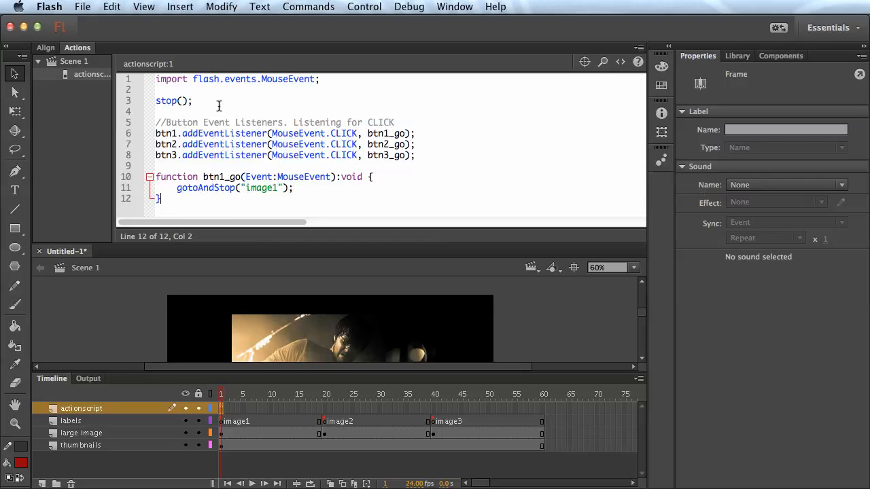
pyautogui.click(272, 133)
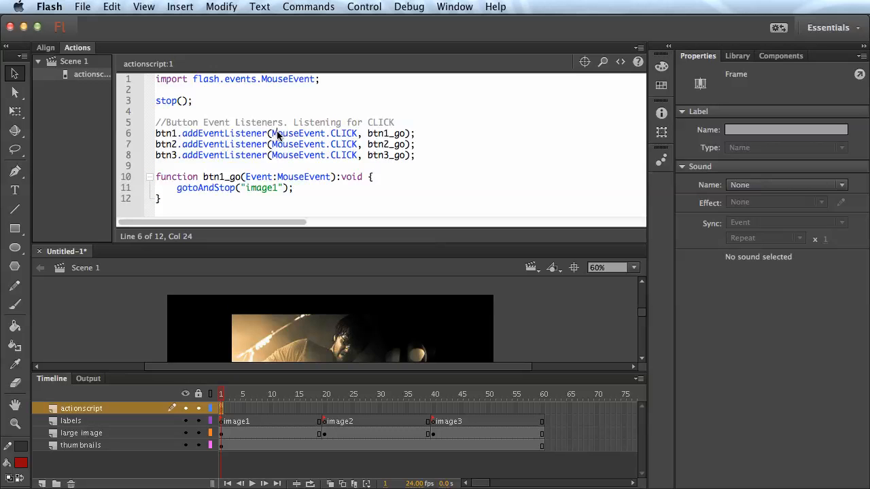
pyautogui.click(275, 144)
pyautogui.moveTo(246, 188); pyautogui.dragTo(267, 195)
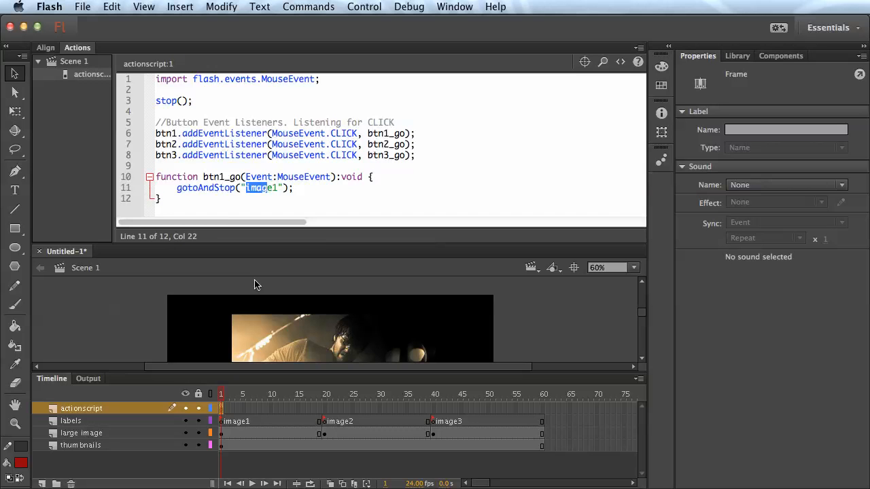
pyautogui.click(187, 188)
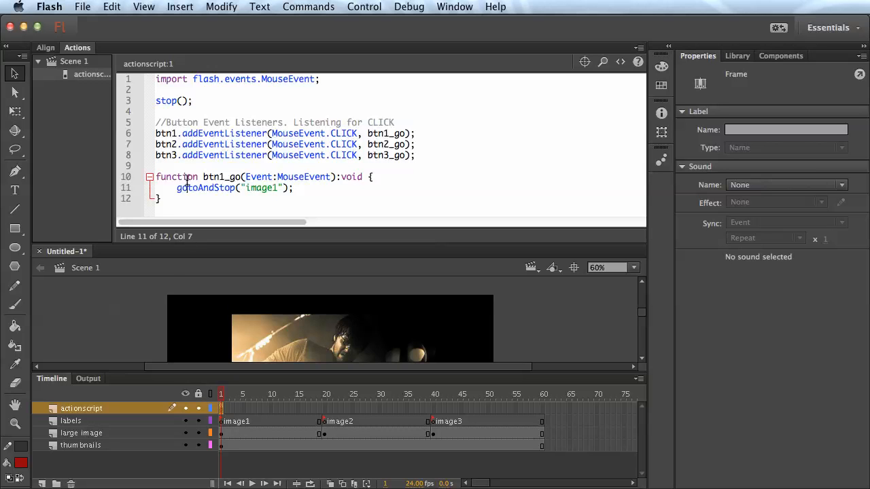
pyautogui.moveTo(178, 133); pyautogui.dragTo(149, 140)
pyautogui.click(166, 138)
# Copy the whole btn1_go function and paste it twice below, separated by blank lines
pyautogui.click(188, 200)
pyautogui.moveTo(172, 202); pyautogui.dragTo(152, 182)
pyautogui.click(171, 205)
pyautogui.press('Return')
pyautogui.press('Return')
pyautogui.hotkey('ctrl', 'v')
pyautogui.press('Return')
pyautogui.press('Return')
pyautogui.hotkey('ctrl', 'v')
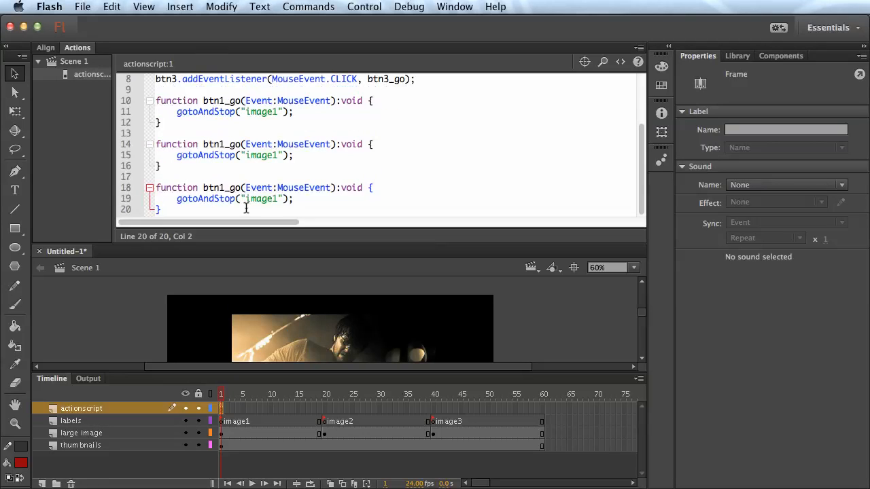
# Rename the second function to btn2_go and the third to btn3_go
pyautogui.moveTo(223, 145); pyautogui.dragTo(217, 145)
pyautogui.write('2')
pyautogui.moveTo(225, 188); pyautogui.dragTo(219, 189)
pyautogui.write('3')
# Change the gotoAndStop targets to "image2" in btn2_go and "image3" in btn3_go
pyautogui.press('Down')
pyautogui.moveTo(278, 155); pyautogui.dragTo(273, 155)
pyautogui.write('2')
pyautogui.moveTo(279, 199); pyautogui.dragTo(273, 198)
pyautogui.write('3')
pyautogui.scroll(3, 373, 148)
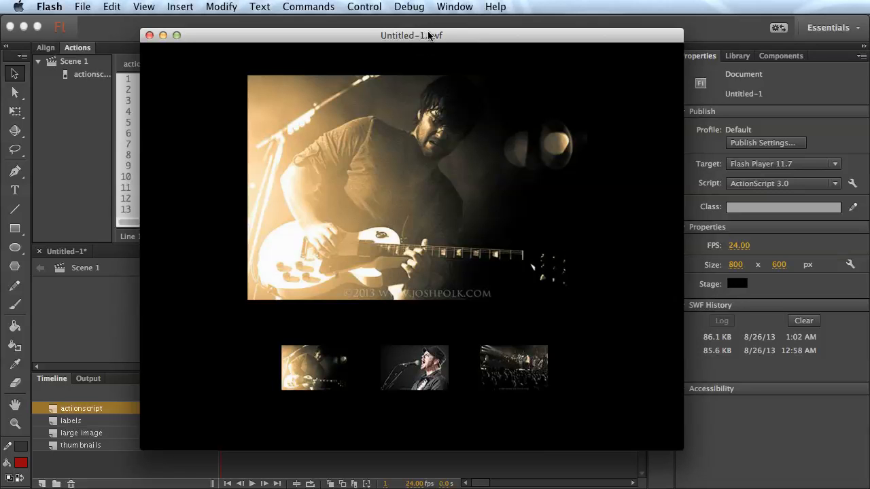
# Try all three thumbnail buttons repeatedly in the movie preview to check their large images, and close the preview
pyautogui.moveTo(429, 34); pyautogui.dragTo(421, 29)
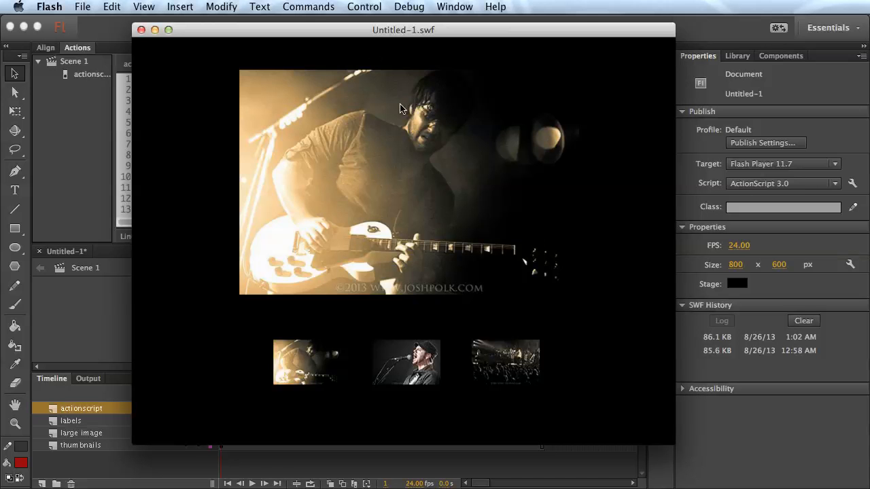
pyautogui.click(417, 378)
pyautogui.click(495, 366)
pyautogui.click(417, 365)
pyautogui.click(310, 364)
pyautogui.click(400, 367)
pyautogui.click(506, 365)
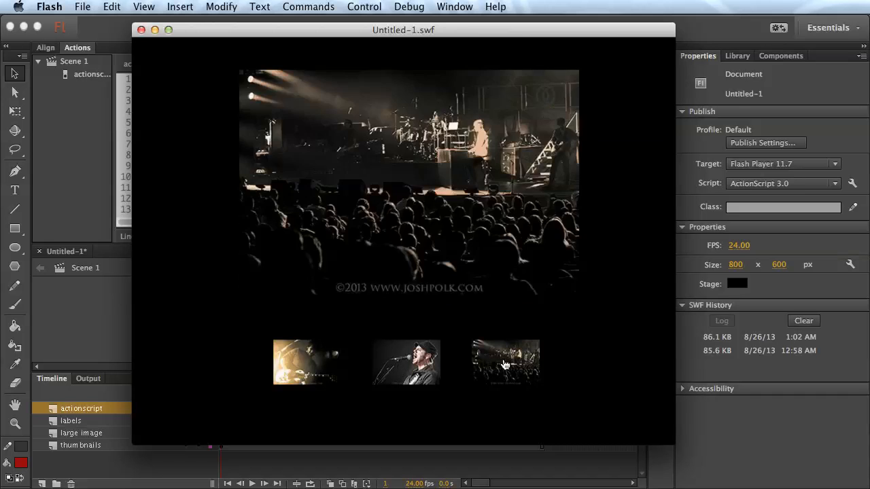
pyautogui.click(415, 369)
pyautogui.click(299, 367)
pyautogui.click(406, 368)
pyautogui.click(503, 370)
pyautogui.click(417, 374)
pyautogui.click(310, 367)
pyautogui.click(390, 370)
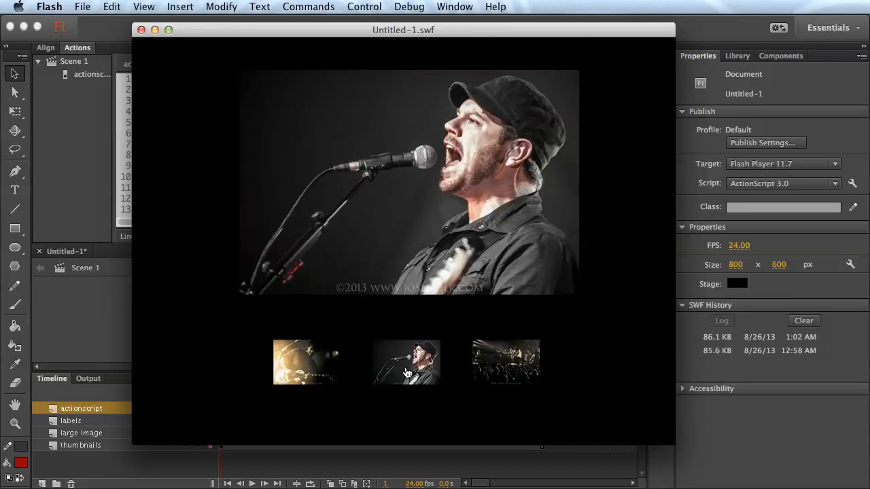
pyautogui.click(301, 366)
pyautogui.click(484, 370)
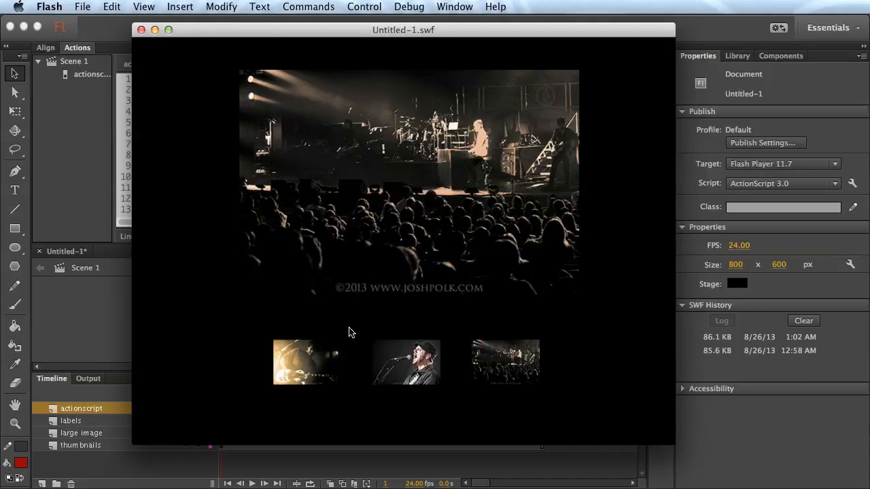
pyautogui.click(298, 351)
pyautogui.click(141, 30)
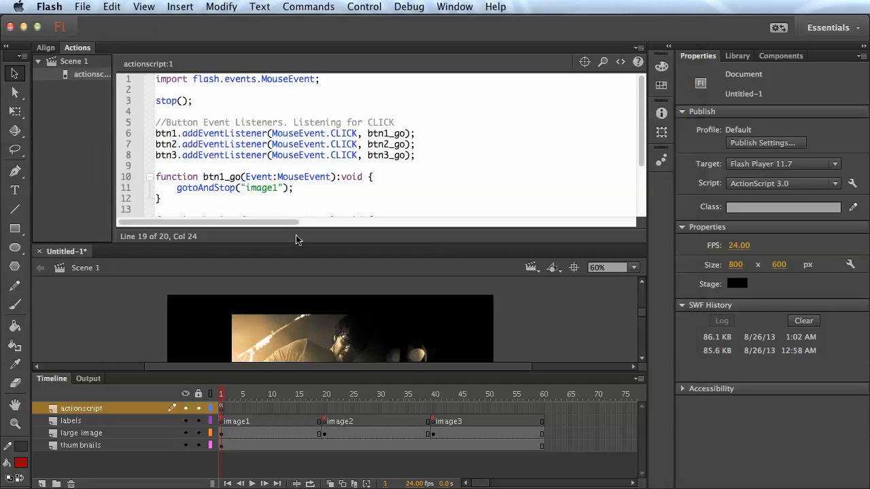
# Test the movie again by cycling through the three thumbnail buttons, and close the preview
pyautogui.press('super+Return')
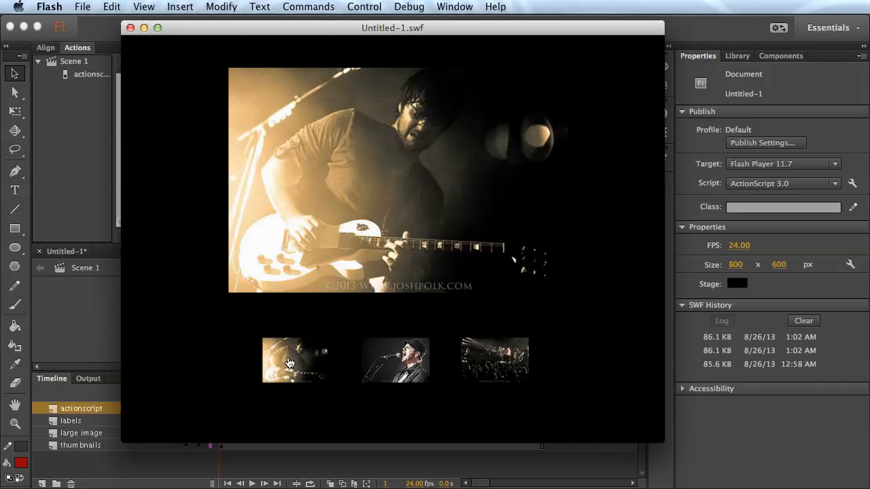
pyautogui.click(408, 371)
pyautogui.click(484, 367)
pyautogui.click(378, 370)
pyautogui.click(291, 372)
pyautogui.moveTo(279, 32); pyautogui.dragTo(276, 28)
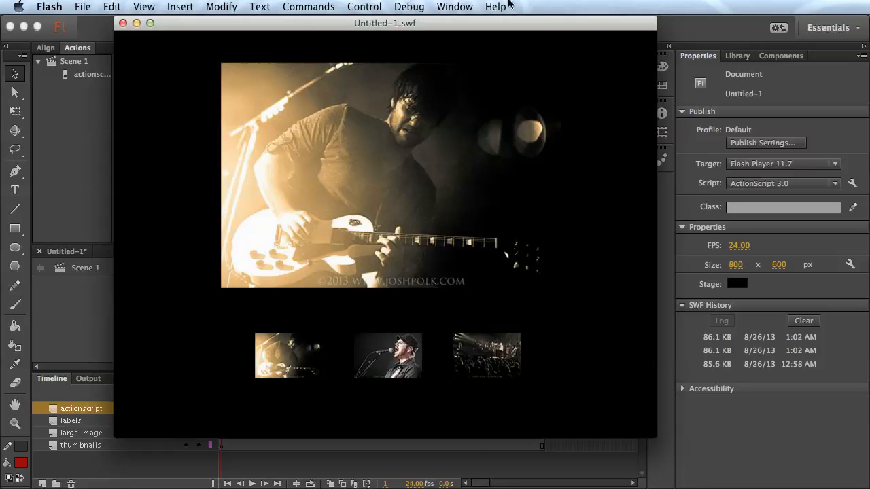
pyautogui.click(123, 23)
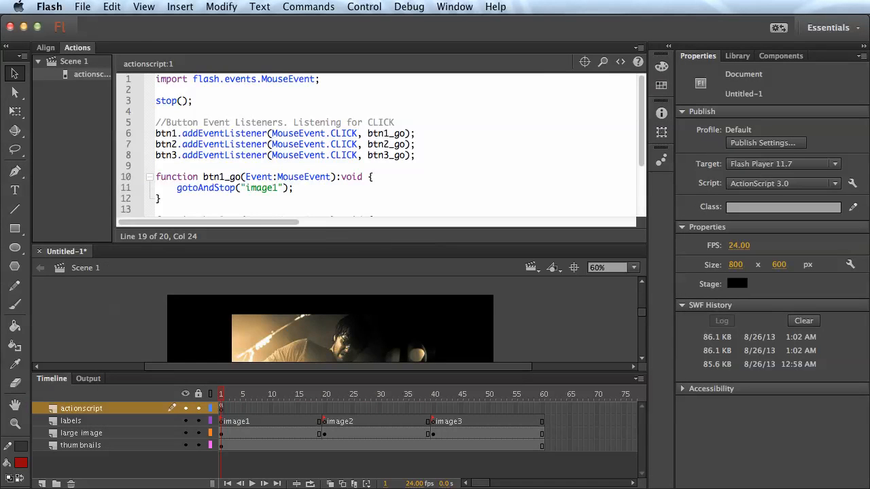
# Collapse the ActionScript code editor to give the stage more room
pyautogui.hotkey('alt', 'F9')
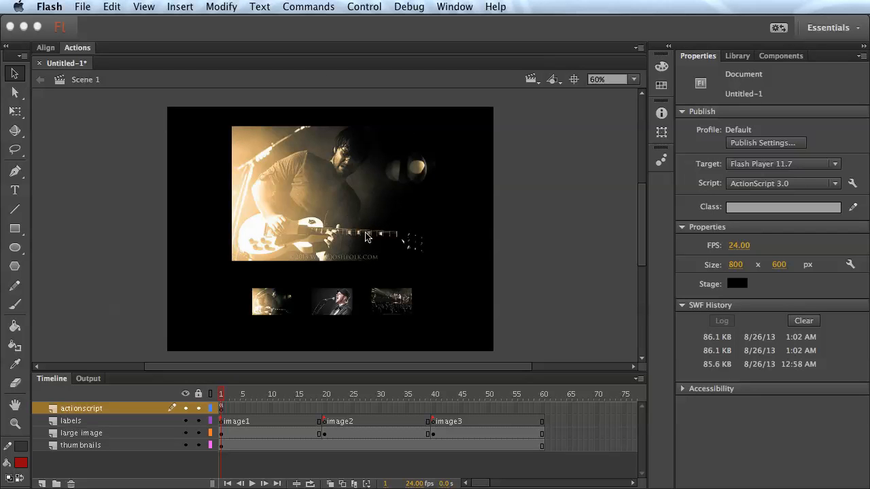
pyautogui.click(468, 275)
pyautogui.press('space')
pyautogui.moveTo(468, 283); pyautogui.dragTo(494, 266)
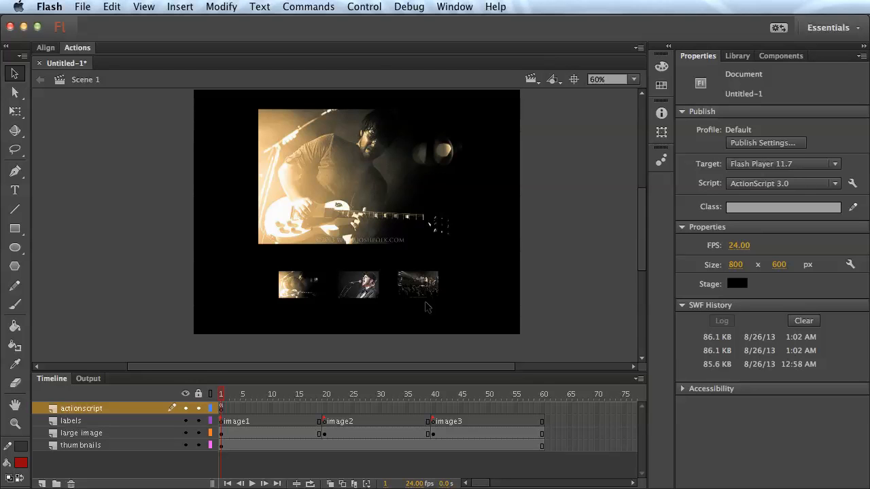
# Select the frames of all four layers and shift them so that they start at frame 11
pyautogui.click(222, 409)
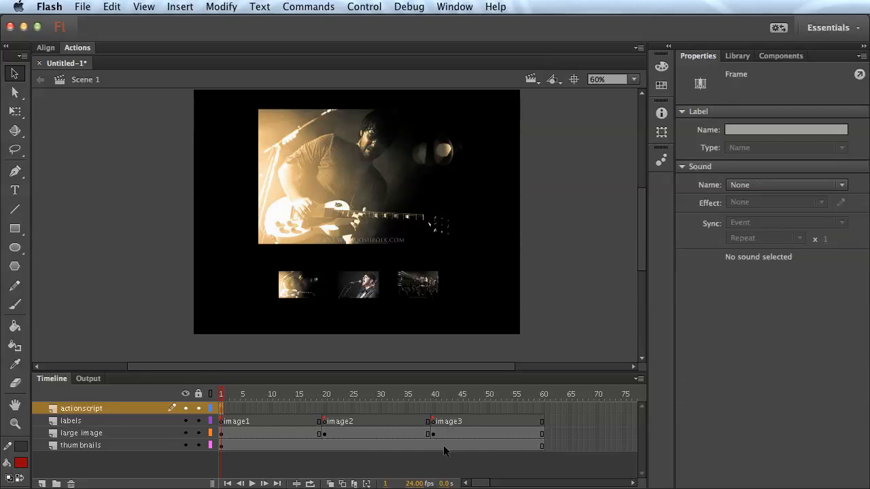
pyautogui.click(541, 446)
pyautogui.click(221, 408)
pyautogui.keyDown('shift'); pyautogui.click(542, 445); pyautogui.keyUp('shift')
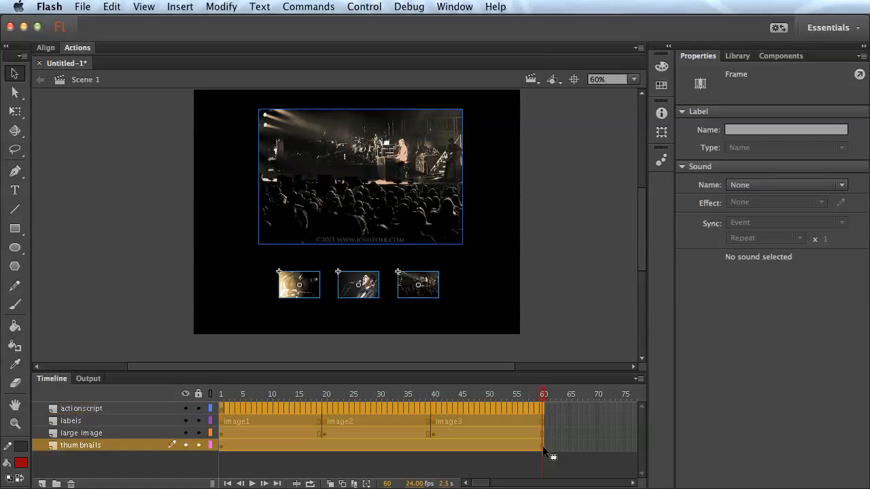
pyautogui.moveTo(221, 408)
pyautogui.mouseDown()
pyautogui.moveTo(274, 409)
pyautogui.moveTo(267, 396)
pyautogui.moveTo(217, 397)
pyautogui.mouseUp()
pyautogui.click(260, 460)
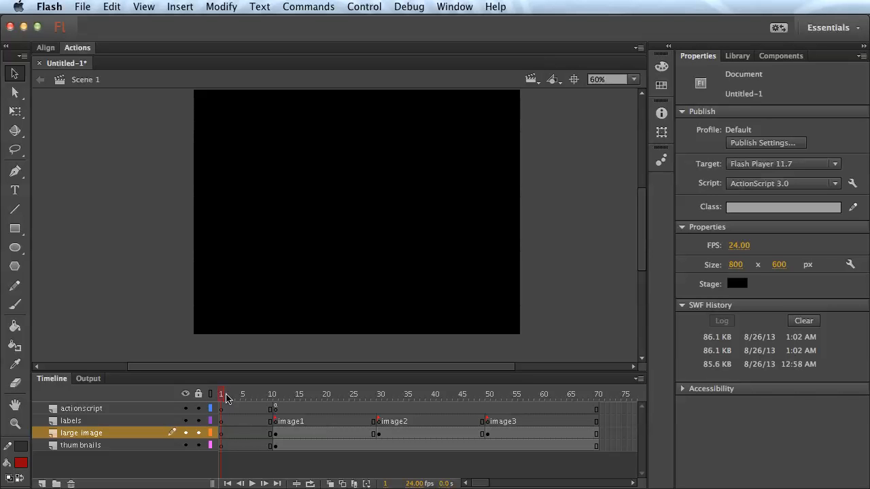
# Move the thumbnails layer's keyframe from frame 11 back to frame 1
pyautogui.click(275, 446)
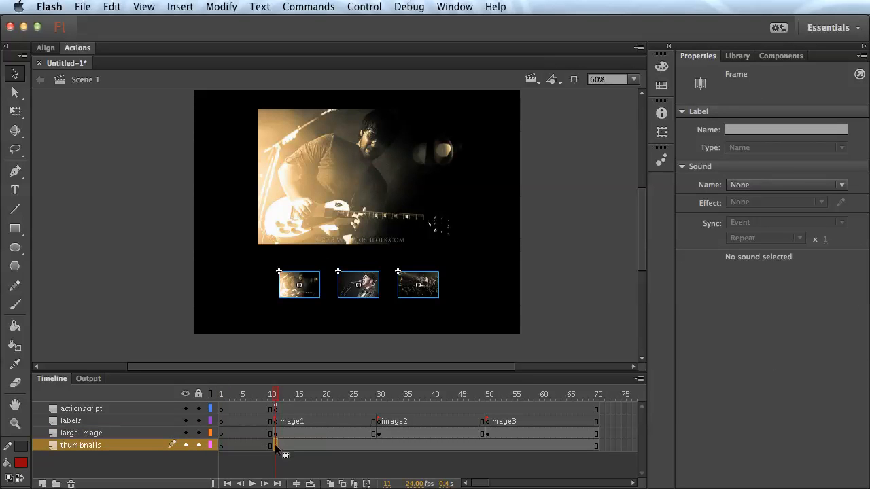
pyautogui.click(275, 449)
pyautogui.click(275, 446)
pyautogui.click(276, 445)
pyautogui.click(276, 446)
pyautogui.moveTo(275, 446); pyautogui.dragTo(219, 443)
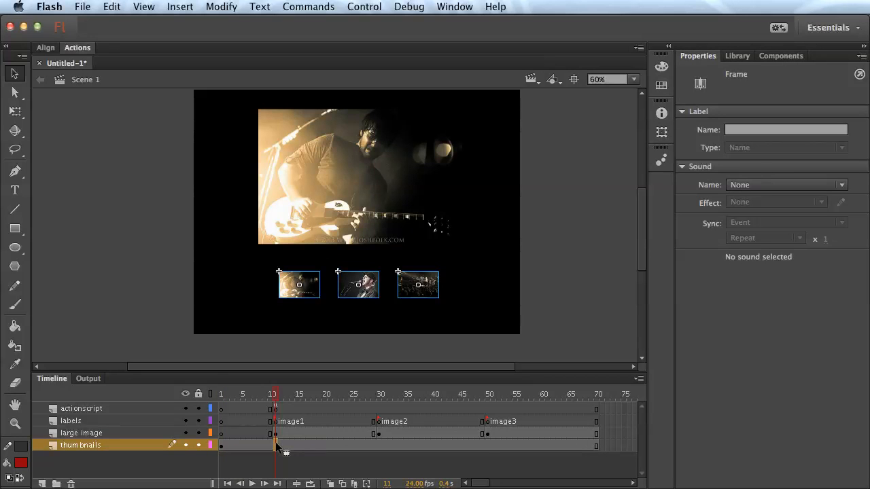
# Insert a blank keyframe at frame 11 of the thumbnails layer so the thumbnails occupy only the opening frames
pyautogui.rightClick(276, 445)
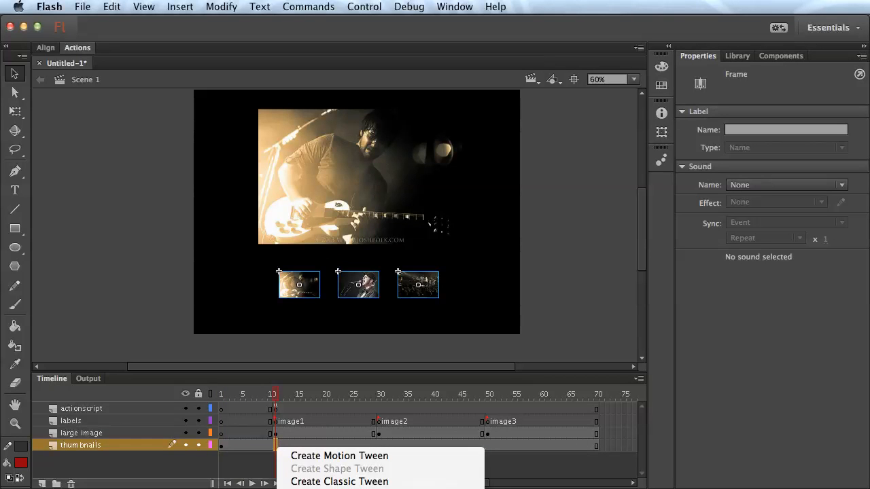
pyautogui.click(295, 466)
pyautogui.click(223, 395)
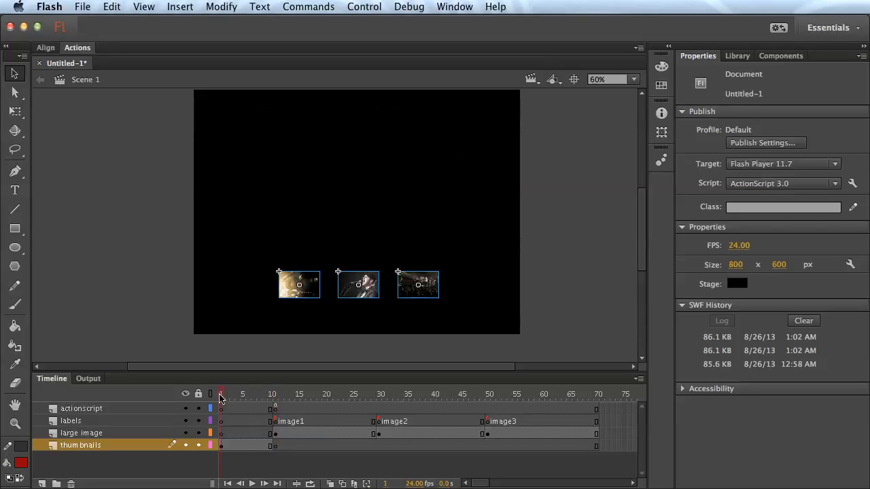
# At frame 11, move the large guitarist image to the stage's upper-left corner at X 0, Y 0
pyautogui.moveTo(225, 399); pyautogui.dragTo(276, 403)
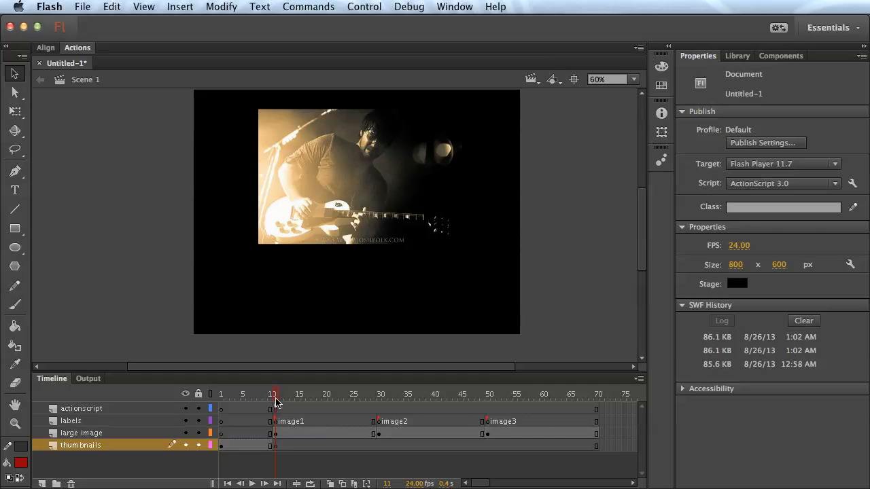
pyautogui.moveTo(381, 196)
pyautogui.mouseDown()
pyautogui.moveTo(380, 219)
pyautogui.moveTo(379, 194)
pyautogui.mouseUp()
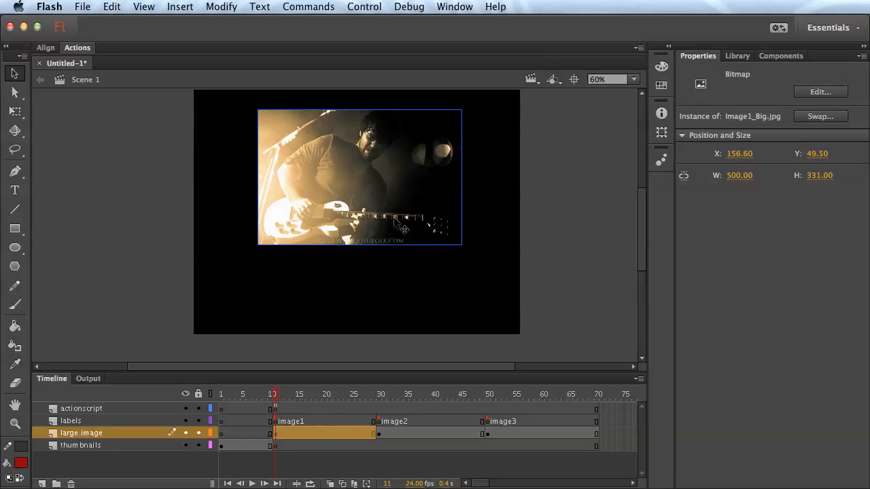
pyautogui.moveTo(406, 227); pyautogui.dragTo(343, 207)
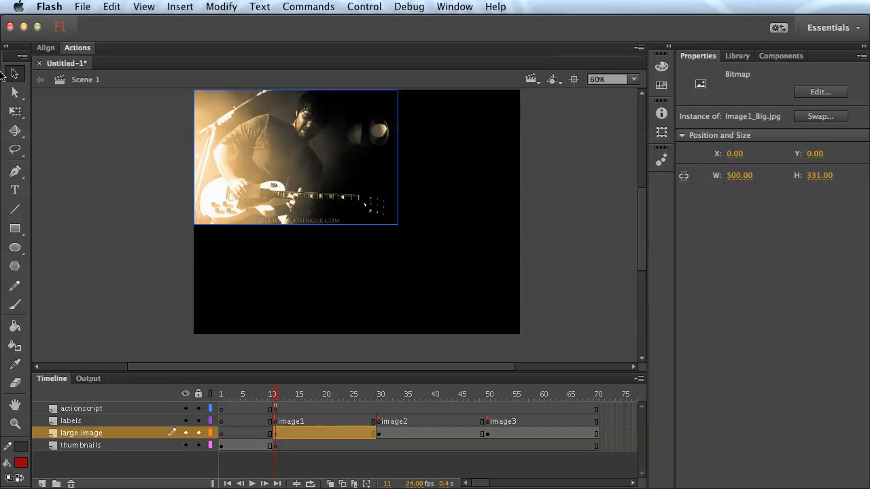
# Enlarge the guitarist image at frame 11 proportionally with Free Transform and position it with a narrow black margin around it
pyautogui.click(15, 111)
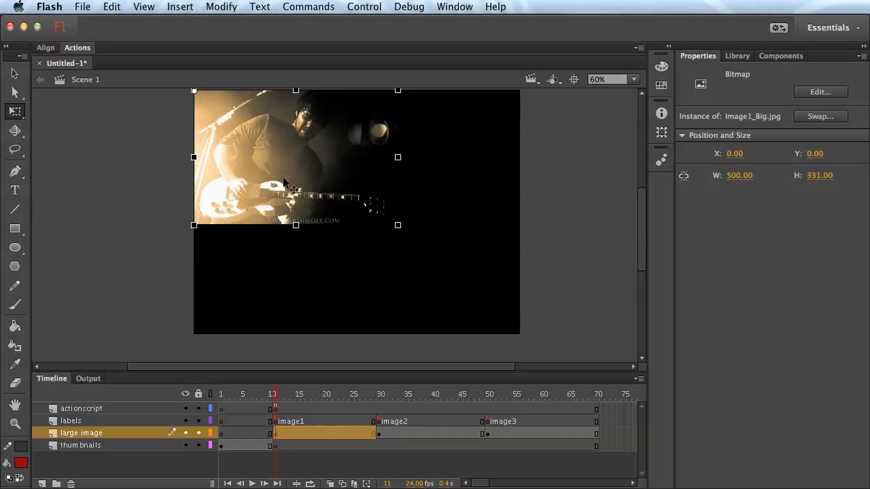
pyautogui.moveTo(397, 225); pyautogui.dragTo(539, 352)
pyautogui.moveTo(497, 265)
pyautogui.mouseDown()
pyautogui.moveTo(491, 281)
pyautogui.moveTo(493, 266)
pyautogui.mouseUp()
pyautogui.moveTo(535, 314)
pyautogui.mouseDown()
pyautogui.moveTo(535, 325)
pyautogui.moveTo(552, 330)
pyautogui.moveTo(524, 309)
pyautogui.moveTo(531, 318)
pyautogui.mouseUp()
pyautogui.press('super+z')
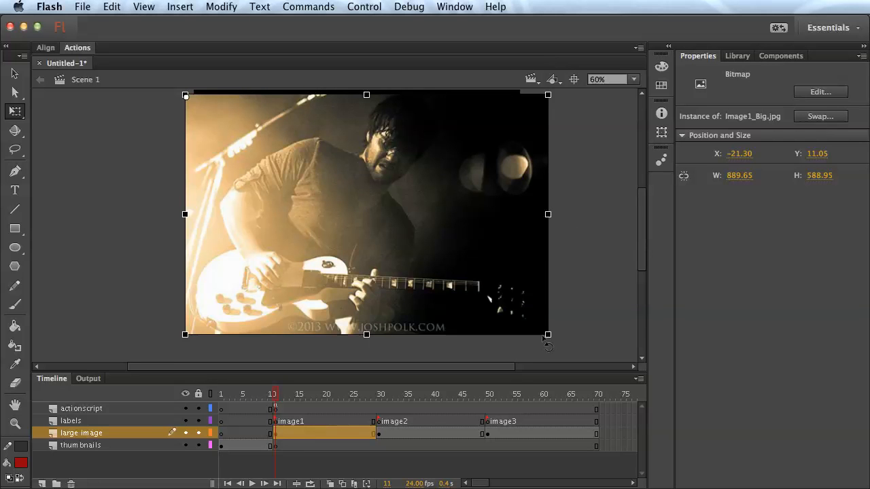
pyautogui.moveTo(548, 334); pyautogui.dragTo(468, 282)
pyautogui.moveTo(395, 214); pyautogui.dragTo(435, 225)
pyautogui.click(574, 246)
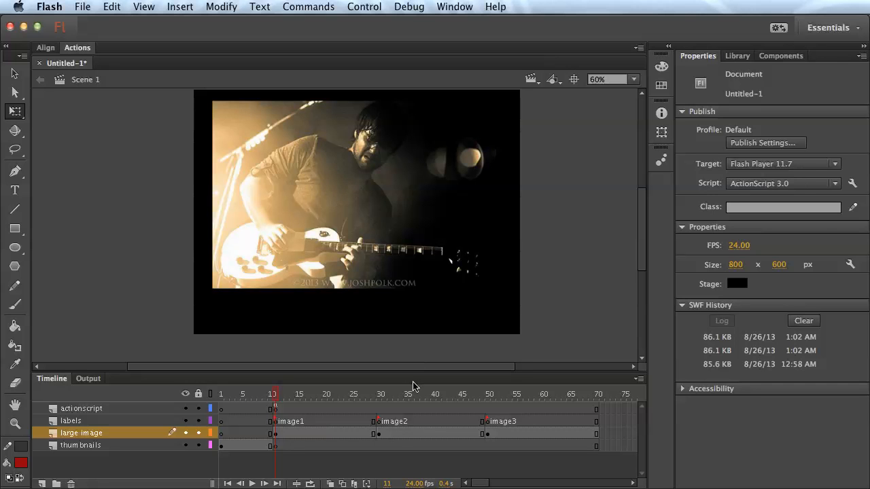
# At frame 30, enlarge the large singer image to about 727 by 481 px and place it at about X 52, Y 0
pyautogui.click(378, 435)
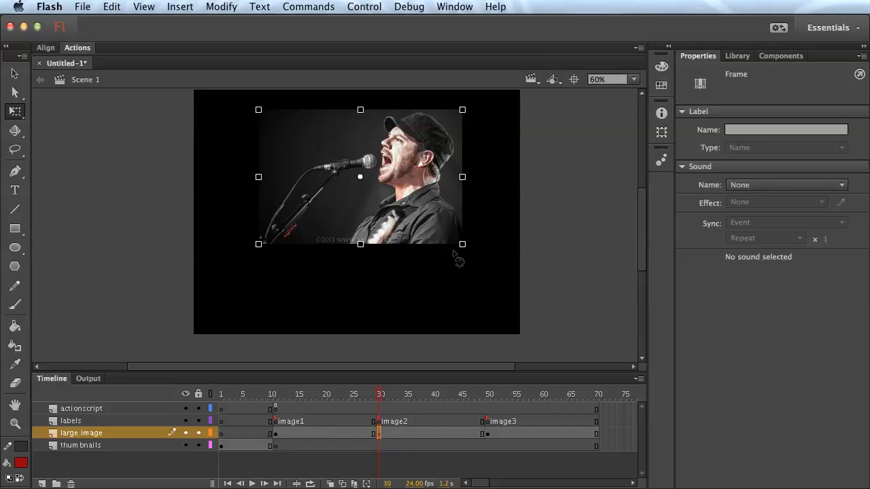
pyautogui.click(466, 252)
pyautogui.moveTo(467, 257); pyautogui.dragTo(508, 302)
pyautogui.moveTo(454, 223); pyautogui.dragTo(456, 234)
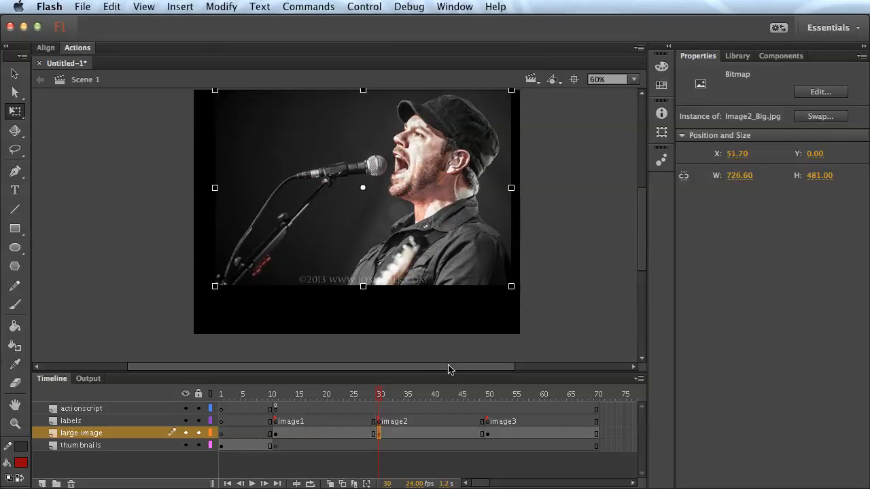
# At frame 50, enlarge the large concert crowd image to about 698 by 462 px around its centre
pyautogui.moveTo(380, 399); pyautogui.dragTo(489, 407)
pyautogui.click(426, 216)
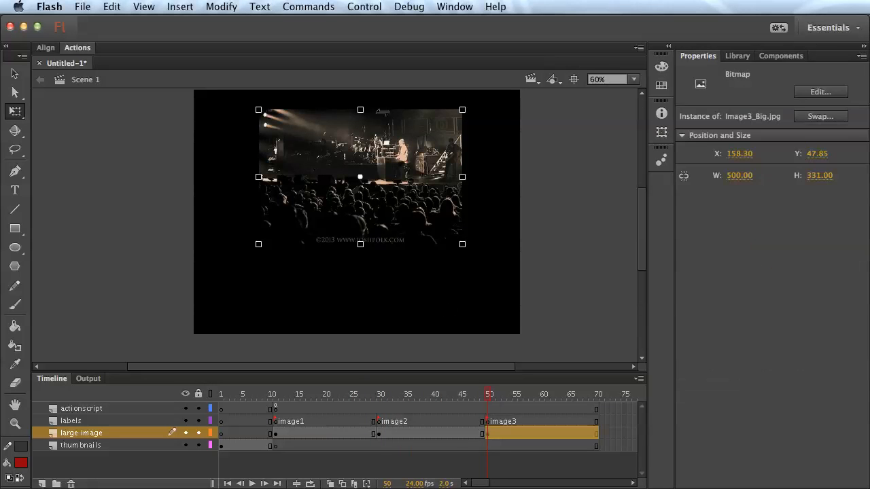
pyautogui.moveTo(463, 244)
pyautogui.mouseDown()
pyautogui.moveTo(512, 286)
pyautogui.moveTo(470, 246)
pyautogui.mouseUp()
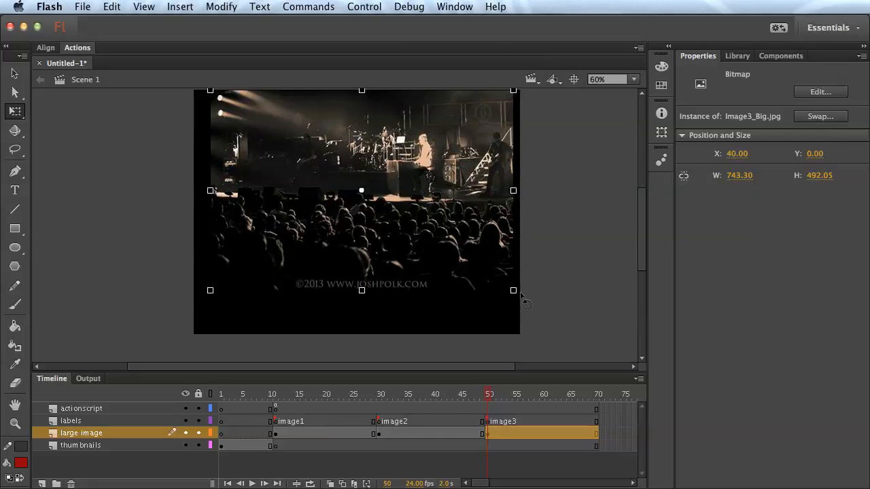
pyautogui.moveTo(515, 291); pyautogui.dragTo(504, 284)
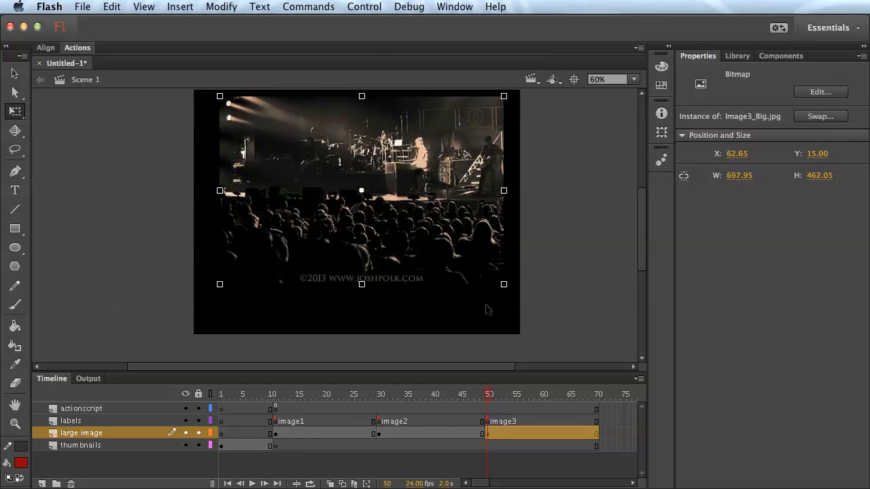
pyautogui.click(556, 296)
# At frame 1, enlarge the guitarist thumbnail to about 203 by 134 px and the singer thumbnail to about 250 by 165 px, stacked with left edges aligned
pyautogui.moveTo(487, 396); pyautogui.dragTo(220, 395)
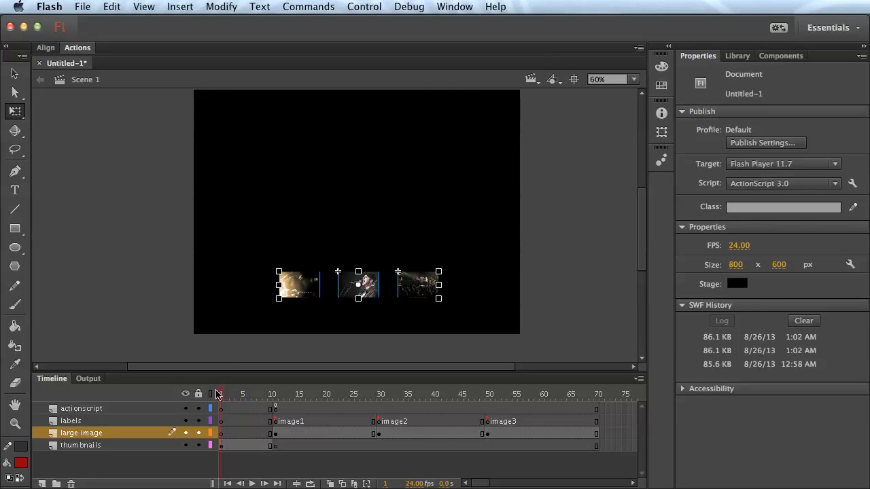
pyautogui.click(321, 293)
pyautogui.moveTo(320, 296); pyautogui.dragTo(344, 172)
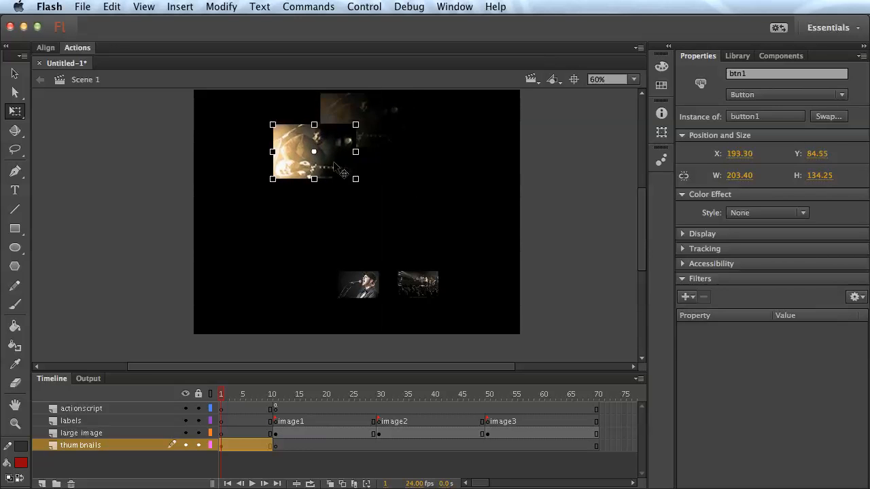
pyautogui.moveTo(369, 286); pyautogui.dragTo(345, 248)
pyautogui.moveTo(321, 221); pyautogui.dragTo(352, 240)
# Enlarge the concert crowd thumbnail to about 253 by 167 px and place it to the right of the guitarist thumbnail
pyautogui.moveTo(436, 294); pyautogui.dragTo(472, 210)
pyautogui.moveTo(424, 174); pyautogui.dragTo(447, 173)
pyautogui.click(435, 226)
pyautogui.click(370, 239)
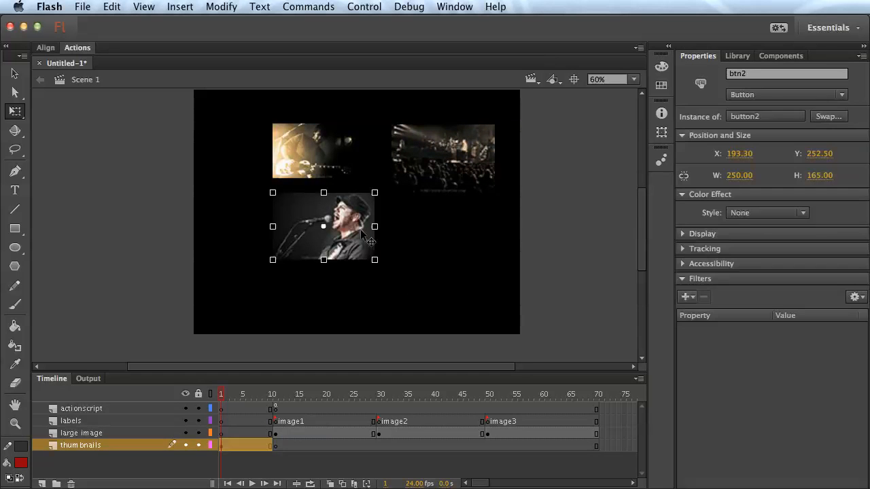
pyautogui.moveTo(408, 175); pyautogui.dragTo(407, 187)
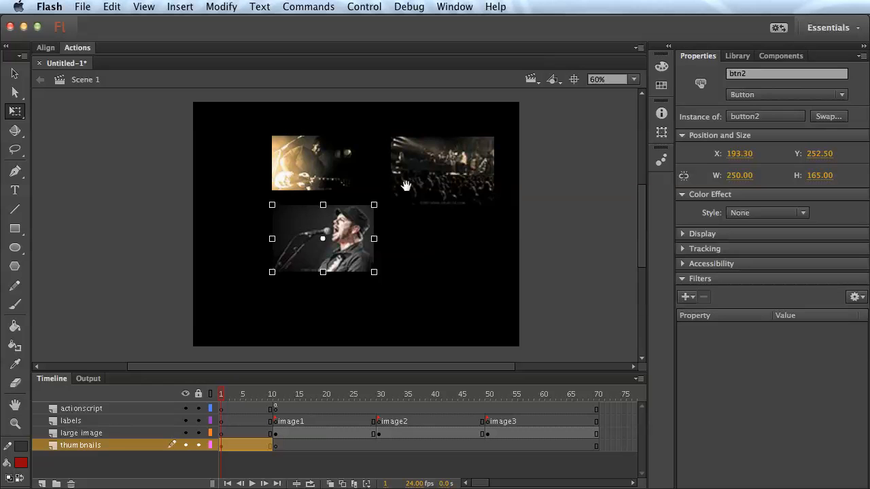
pyautogui.click(403, 257)
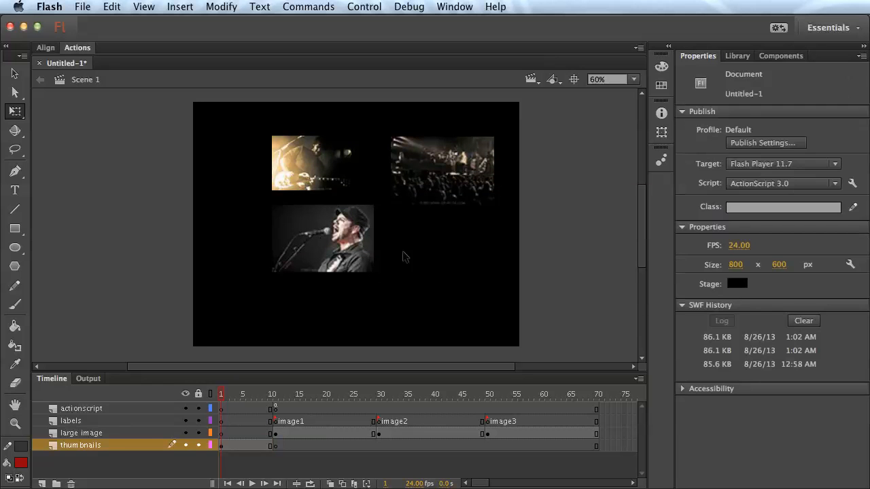
# Move the singer thumbnail farther down and lower the guitarist and crowd thumbnails to a Y of about 110 px
pyautogui.moveTo(339, 247); pyautogui.dragTo(339, 270)
pyautogui.click(317, 185)
pyautogui.moveTo(407, 182); pyautogui.dragTo(431, 200)
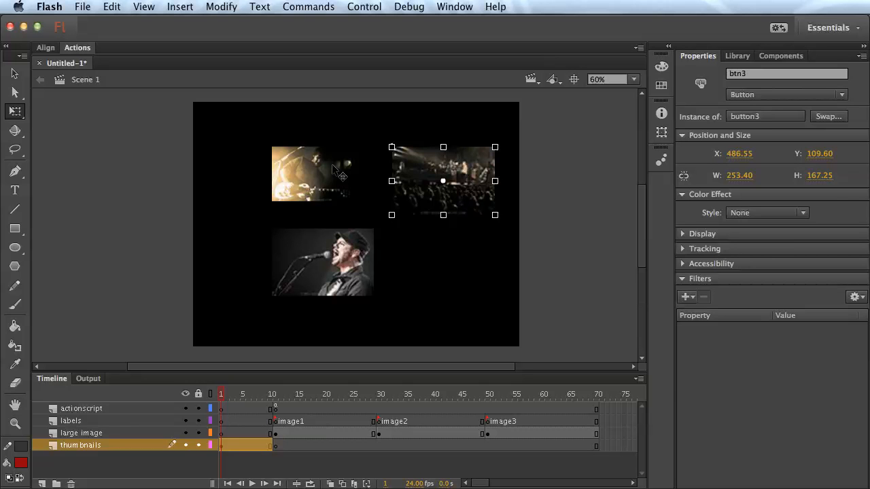
pyautogui.click(410, 255)
pyautogui.click(328, 179)
pyautogui.click(335, 248)
pyautogui.click(436, 178)
pyautogui.click(309, 190)
pyautogui.click(416, 178)
# Move the actionscript layer's script keyframe from frame 11 to frame 1 and review its button listener code
pyautogui.click(87, 47)
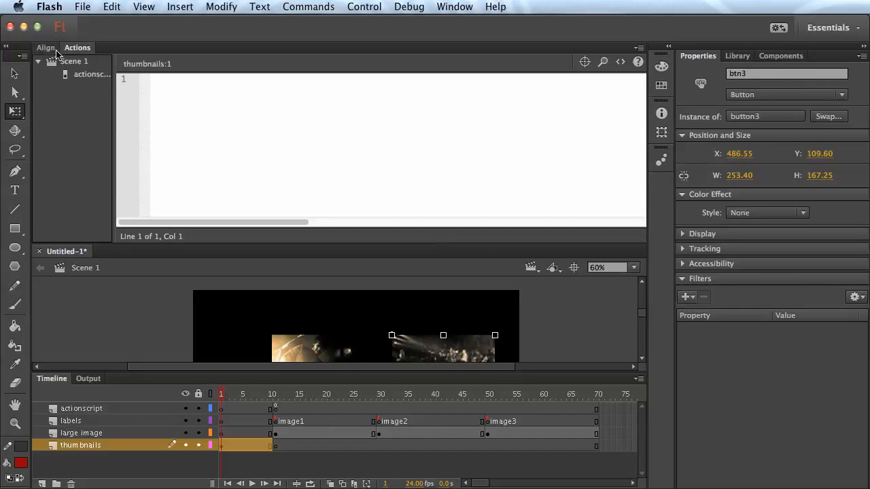
pyautogui.click(275, 410)
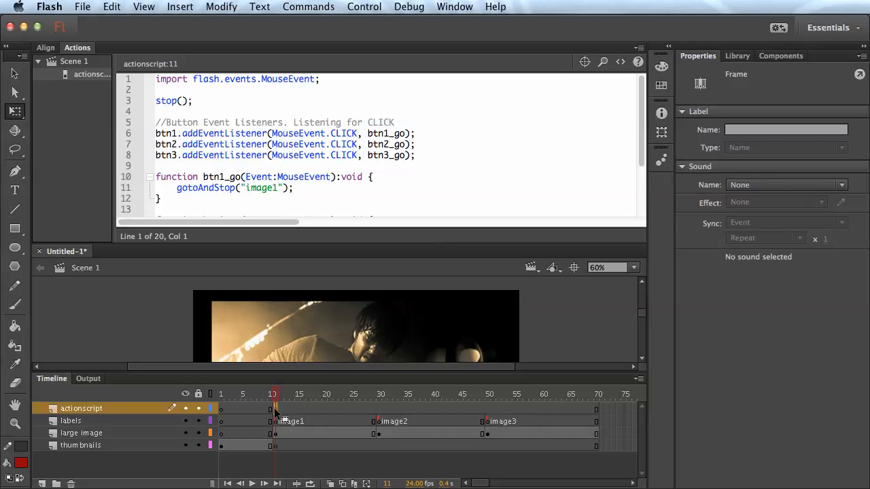
pyautogui.click(222, 409)
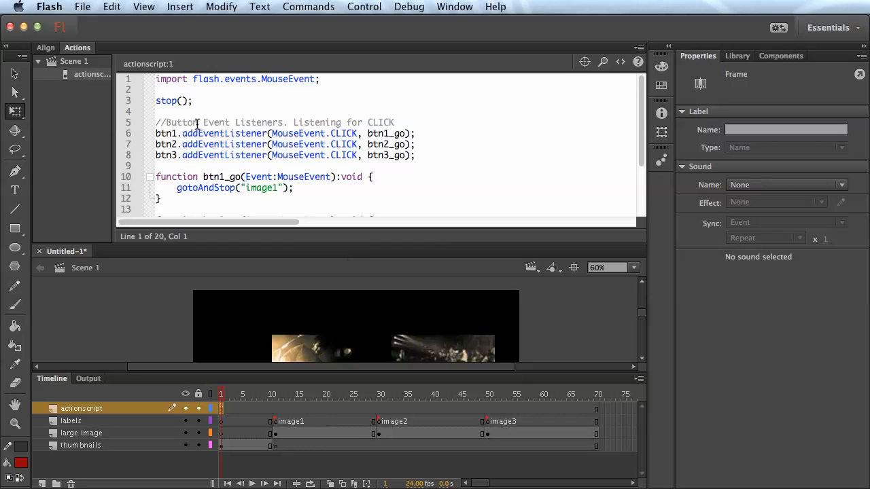
pyautogui.scroll(-3, 216, 94)
pyautogui.scroll(3, 214, 98)
pyautogui.scroll(-1, 357, 169)
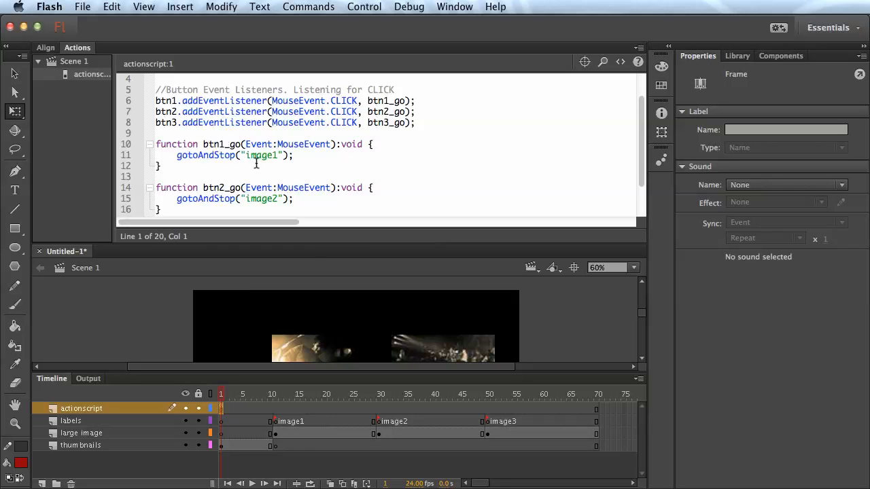
pyautogui.scroll(1, 257, 164)
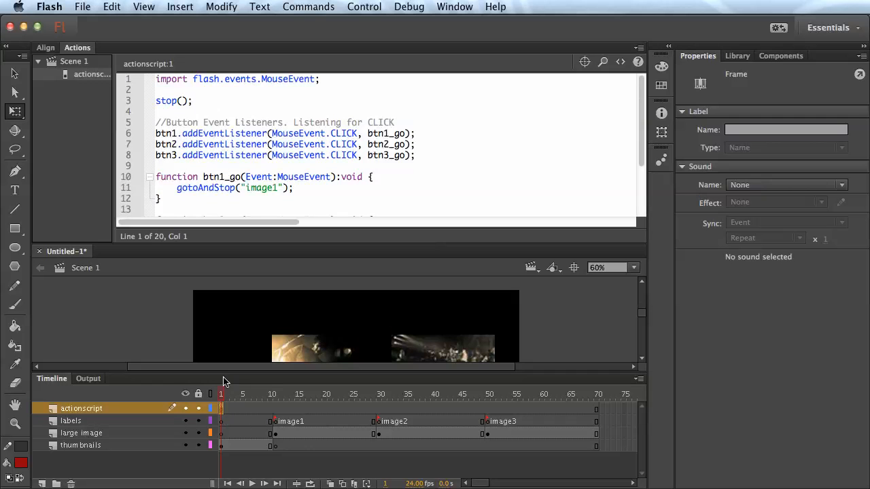
pyautogui.click(78, 48)
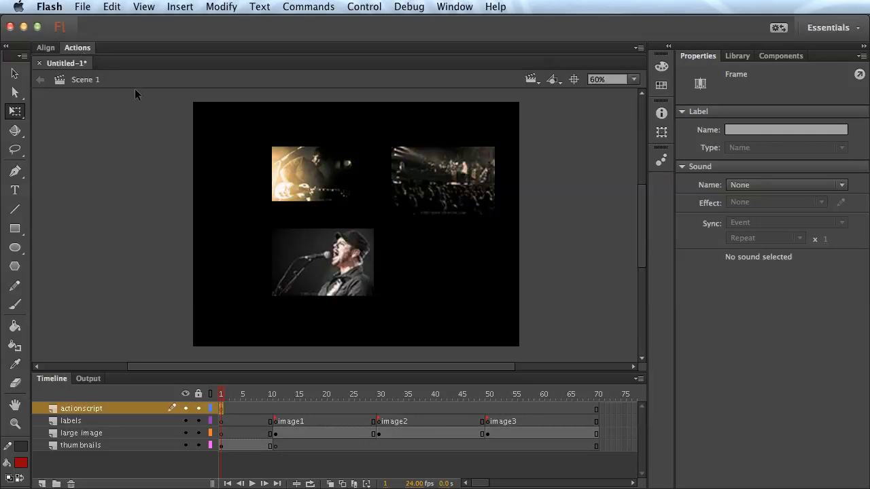
# Test the movie, open the large crowd image from its thumbnail, and close the preview
pyautogui.press('super+Return')
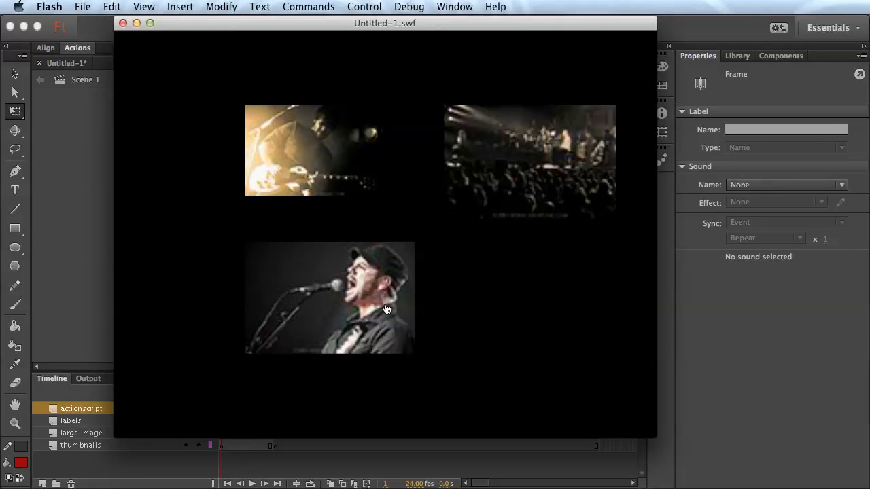
pyautogui.click(514, 159)
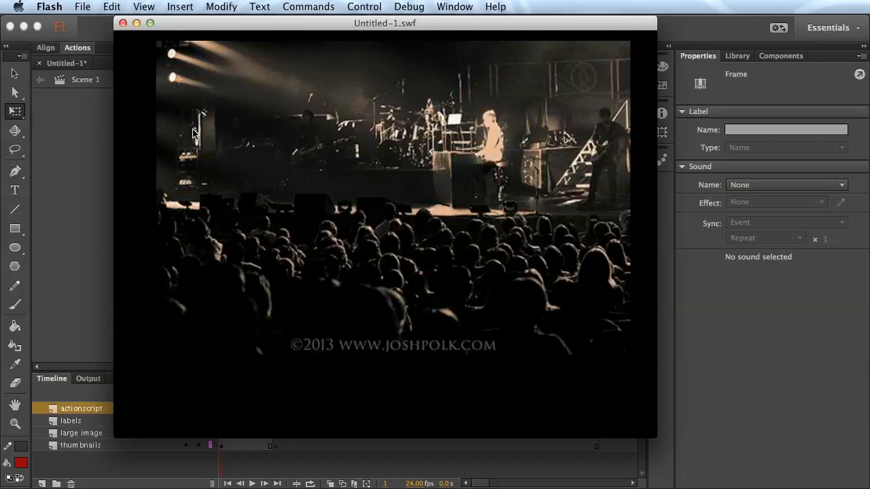
pyautogui.click(123, 24)
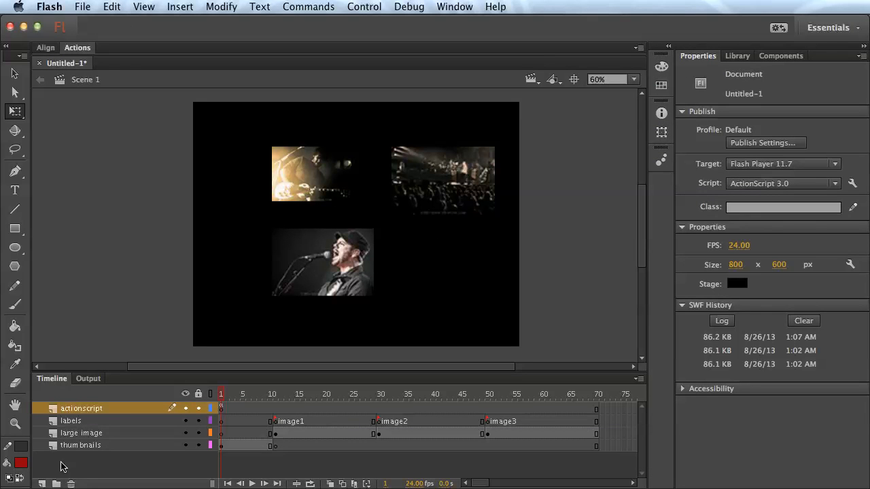
# Add a new layer named "back button" below the thumbnails layer
pyautogui.click(42, 484)
pyautogui.moveTo(82, 410); pyautogui.dragTo(84, 467)
pyautogui.doubleClick(83, 460)
pyautogui.write('back button')
pyautogui.press('Return')
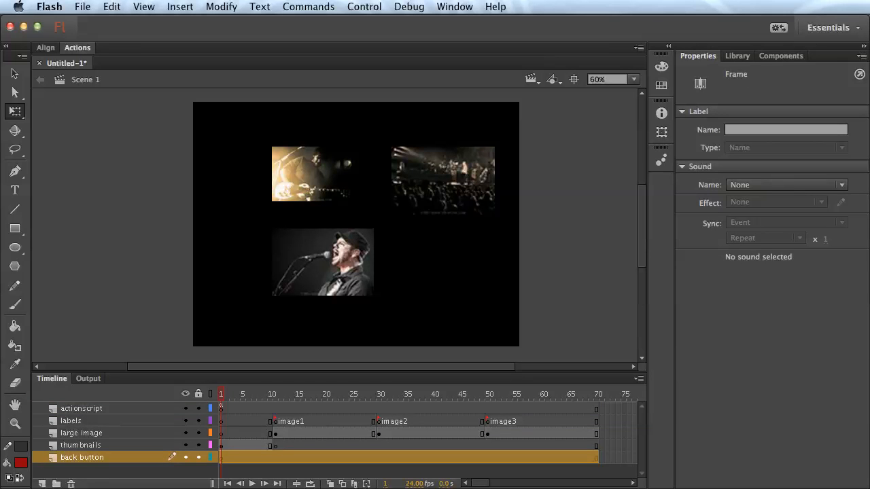
# Insert a blank keyframe at frame 11 of the back button layer
pyautogui.click(275, 457)
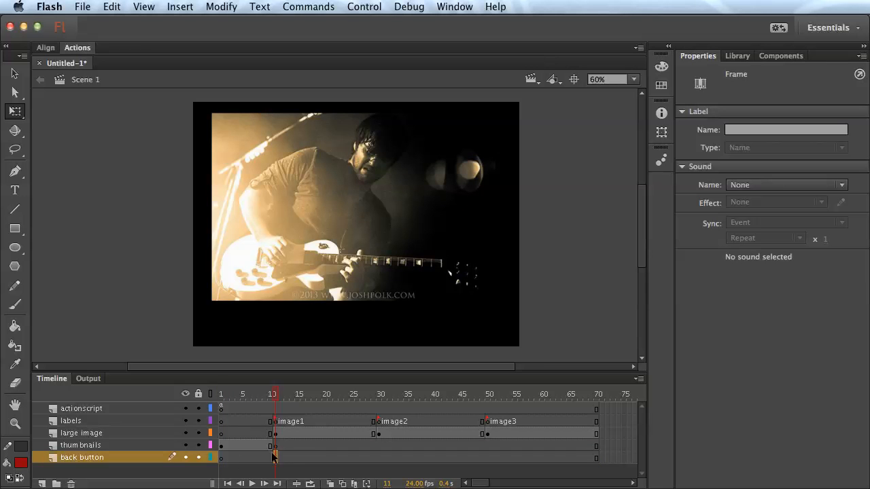
pyautogui.click(226, 458)
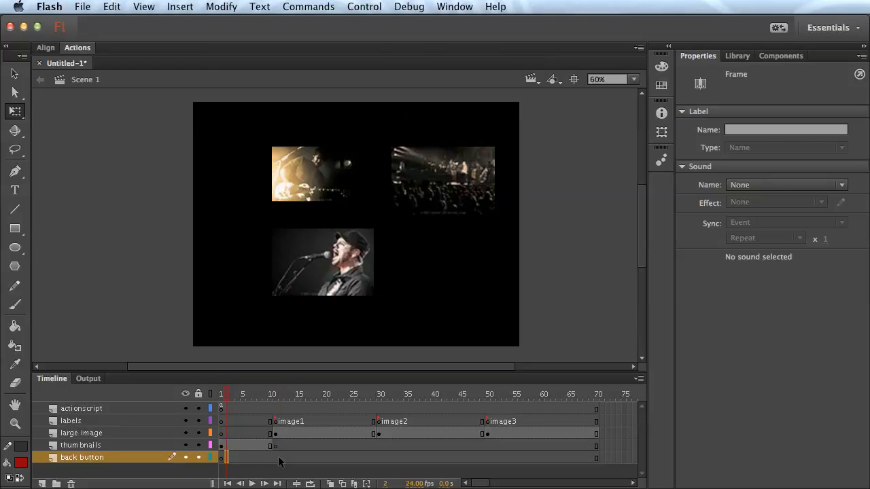
pyautogui.click(277, 459)
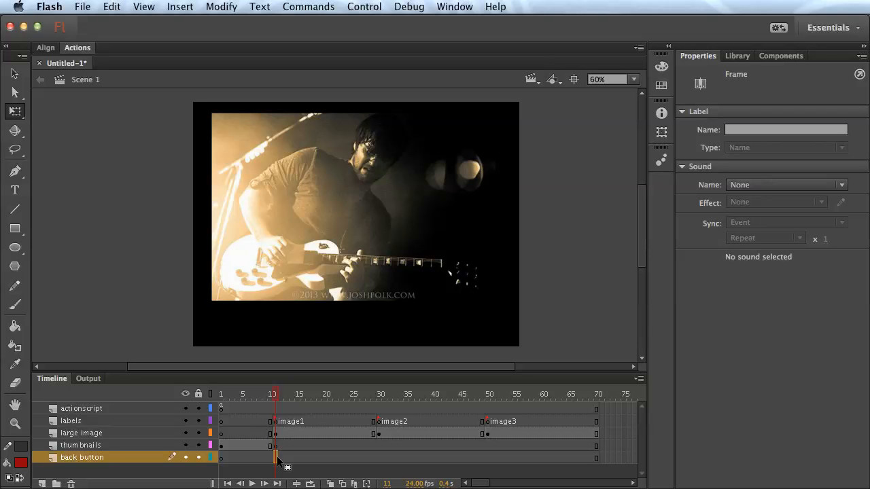
pyautogui.rightClick(277, 461)
pyautogui.click(333, 488)
pyautogui.press('super+r')
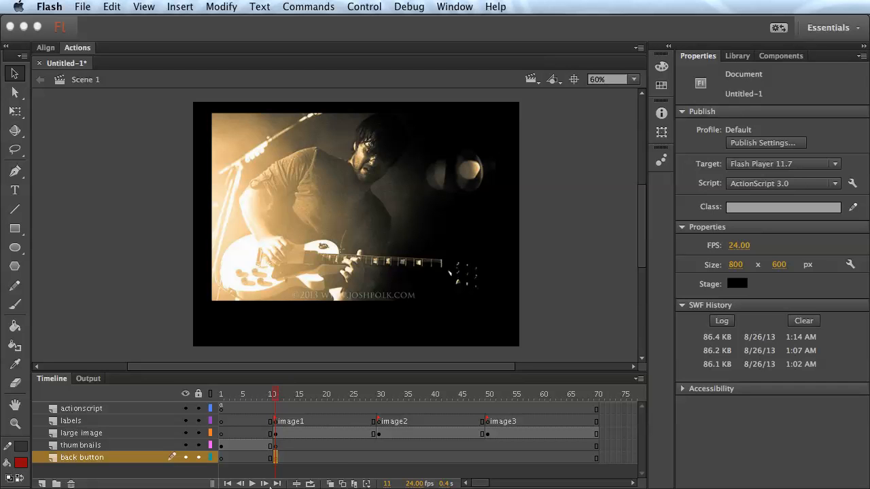
pyautogui.click(279, 458)
pyautogui.click(276, 459)
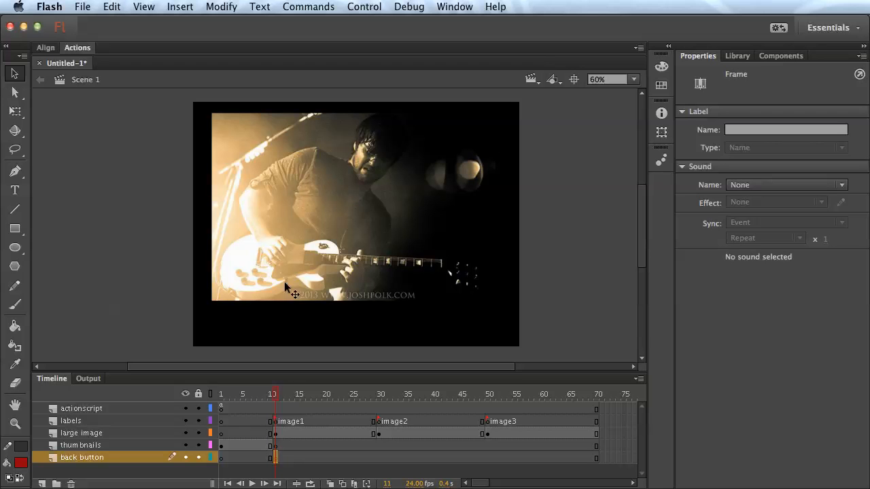
# Draw a red circle about 42 px across with the Oval tool, below the lower-left part of the guitarist image
pyautogui.click(14, 247)
pyautogui.moveTo(222, 320); pyautogui.dragTo(239, 337)
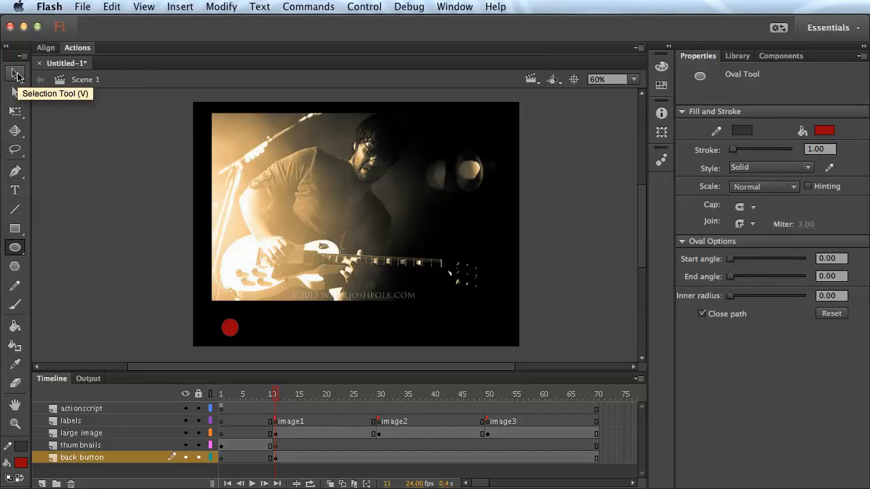
pyautogui.click(16, 73)
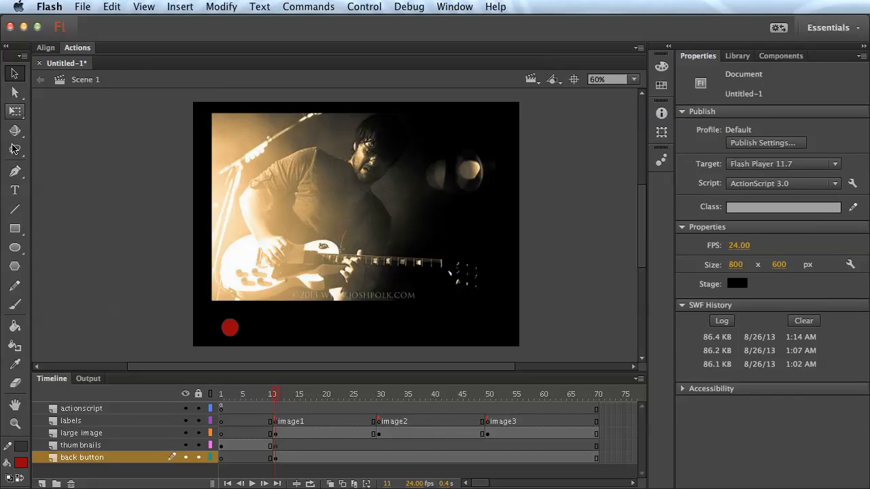
# Convert the red circle to a Button symbol named BackButton
pyautogui.moveTo(185, 313); pyautogui.dragTo(262, 344)
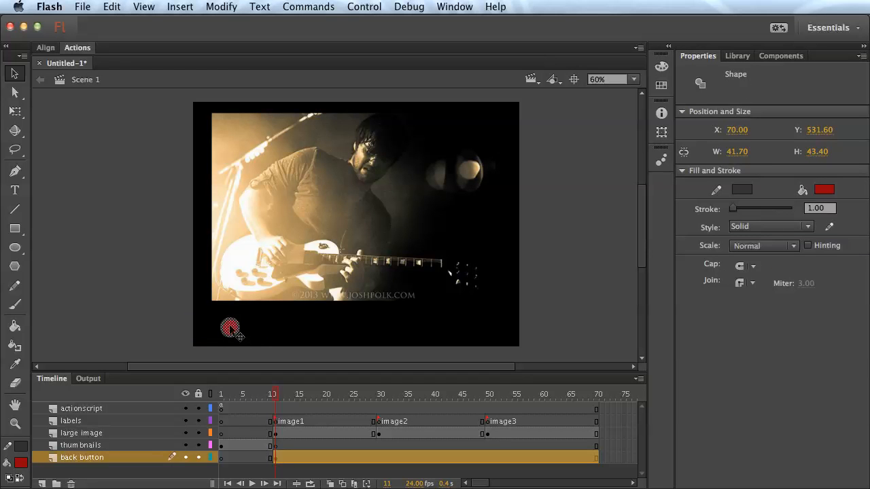
pyautogui.click(219, 7)
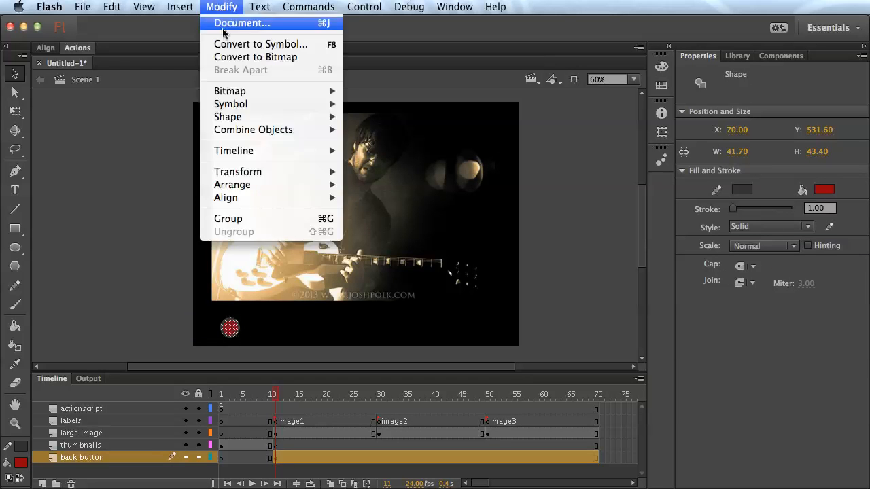
pyautogui.click(236, 46)
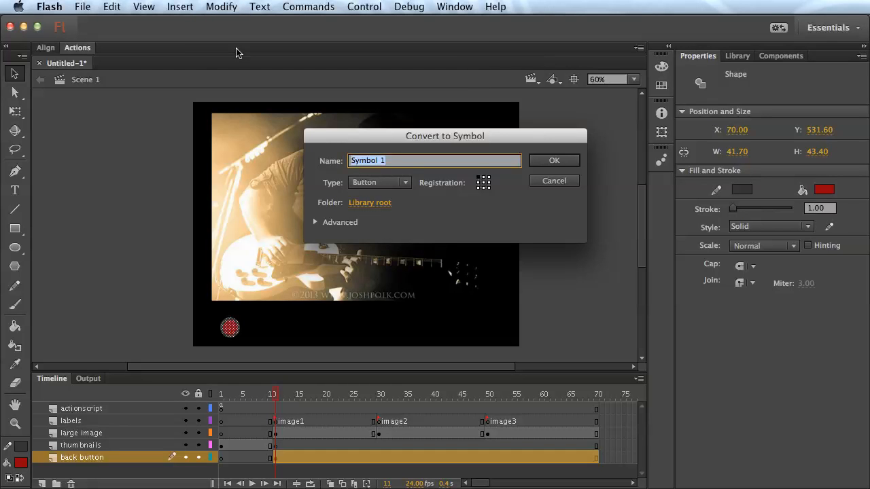
pyautogui.write('B')
pyautogui.press('BackSpace')
pyautogui.write('BackButton')
pyautogui.press('Return')
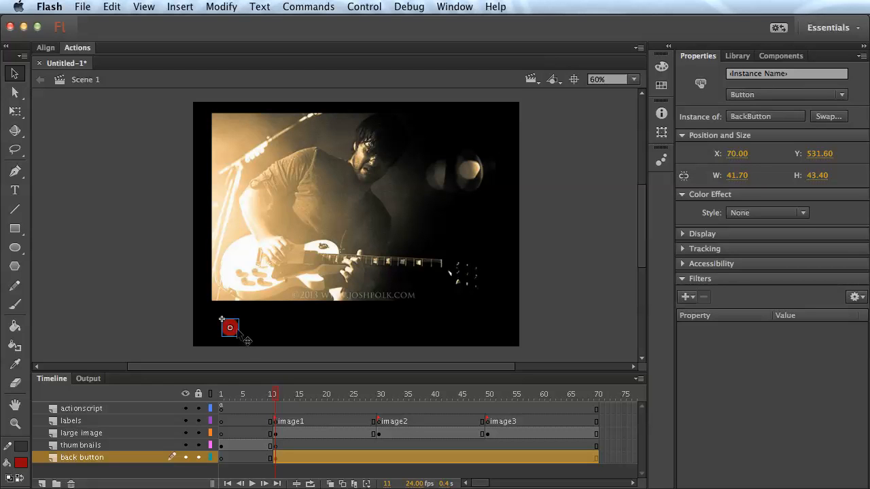
# Open the BackButton symbol to examine its Up, Over, Down and Hit states, and return to Scene 1
pyautogui.doubleClick(237, 326)
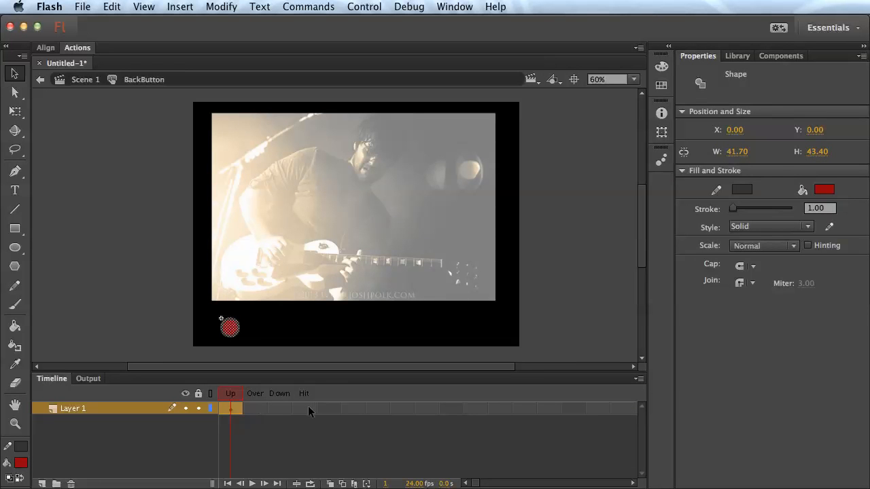
pyautogui.click(280, 430)
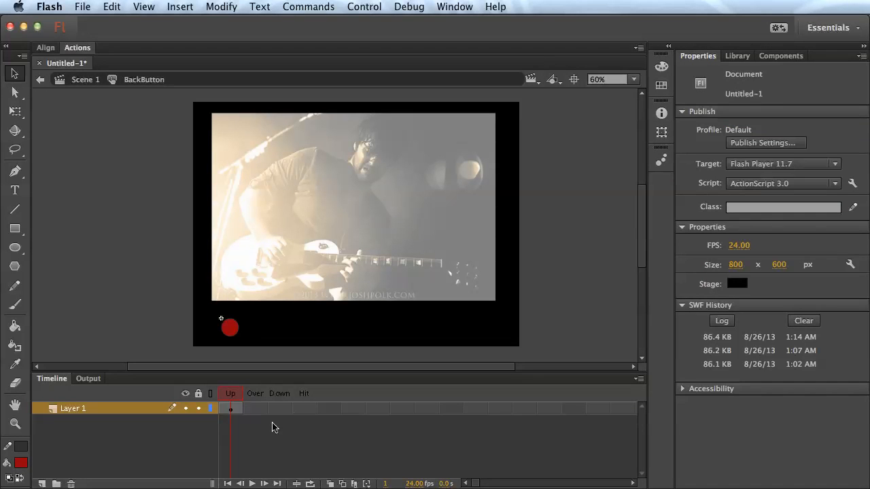
pyautogui.click(83, 80)
pyautogui.click(116, 226)
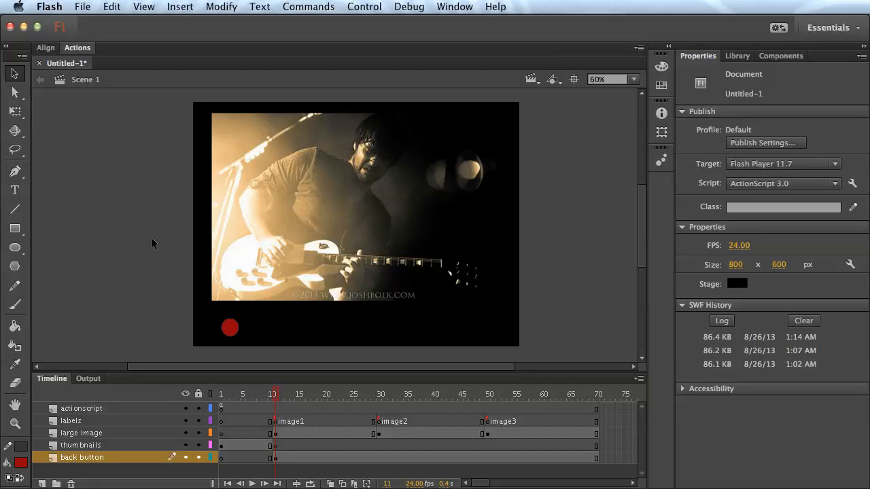
# Insert keyframes at frames 30 and 50 of the back button layer, matching the starts of image2 and image3, and review the layer's keyframes
pyautogui.click(235, 331)
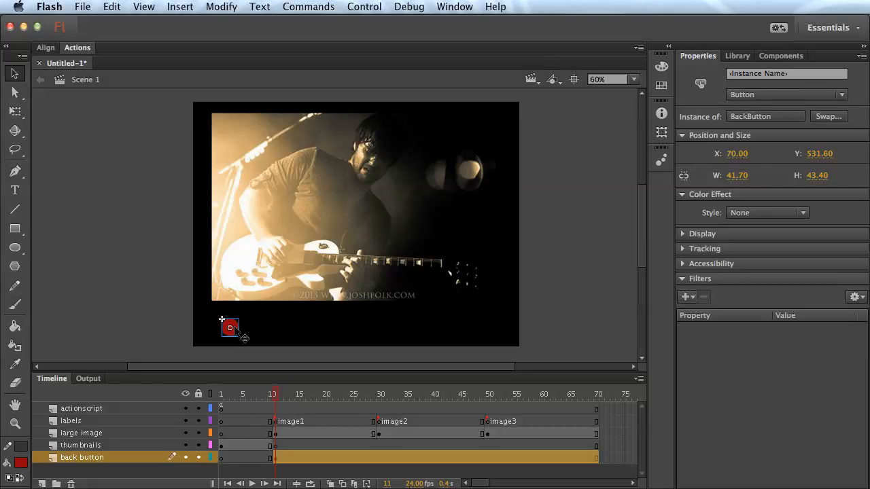
pyautogui.click(379, 458)
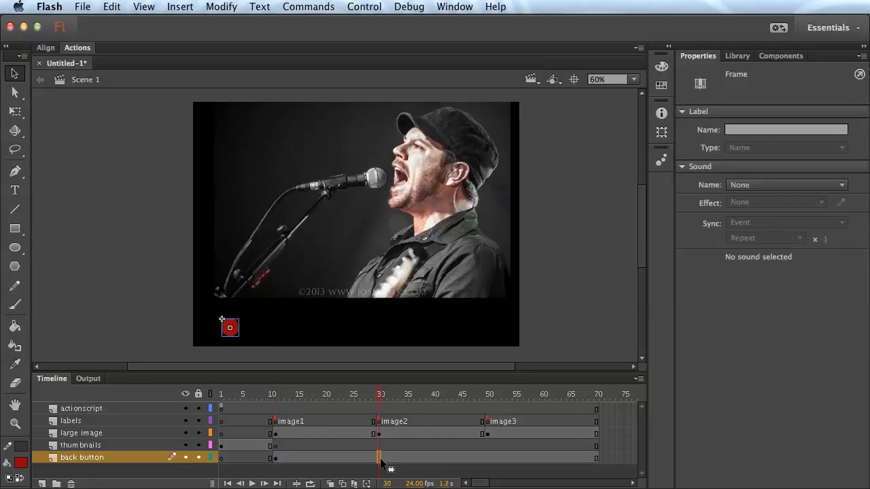
pyautogui.rightClick(380, 459)
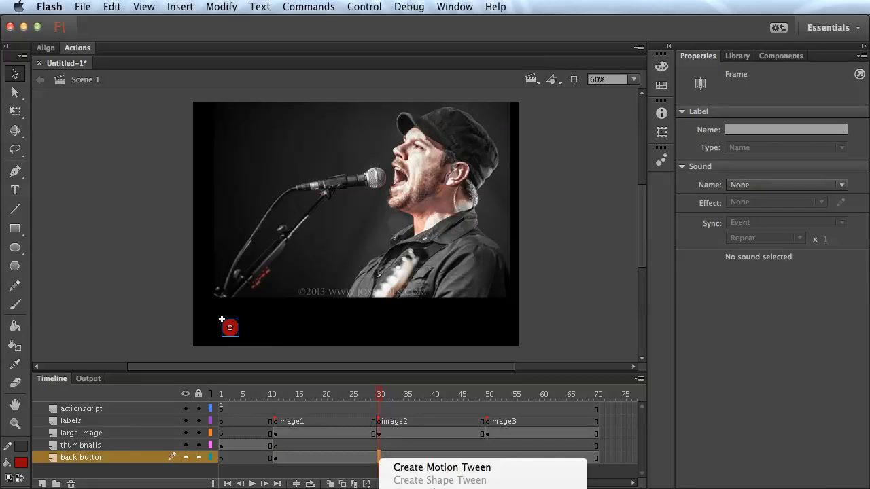
pyautogui.click(418, 488)
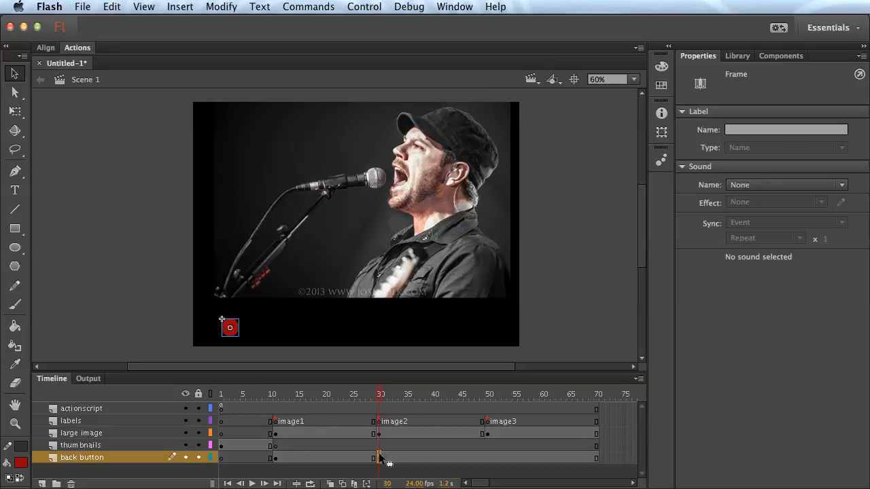
pyautogui.moveTo(380, 459); pyautogui.dragTo(489, 459)
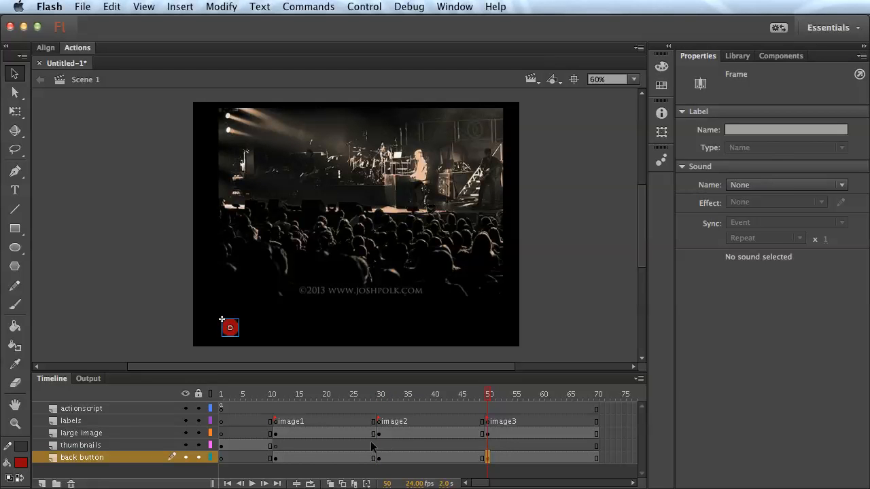
pyautogui.click(288, 466)
pyautogui.click(274, 459)
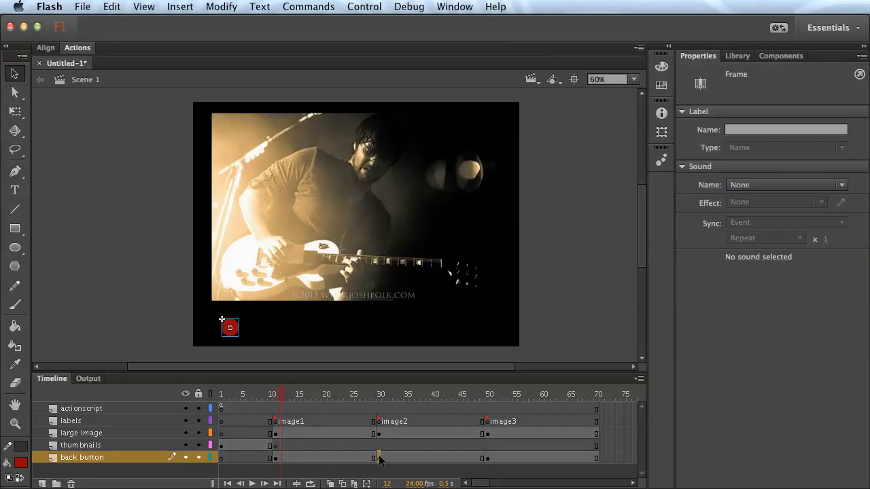
# Check the back button layer's keyframes at frames 1, 11, 30 and 50
pyautogui.click(379, 458)
pyautogui.click(488, 459)
pyautogui.click(277, 459)
pyautogui.click(380, 459)
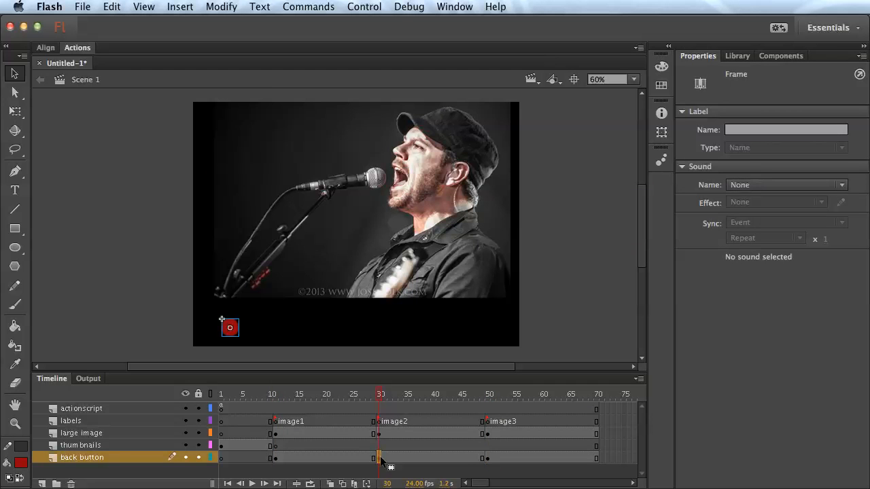
pyautogui.click(489, 458)
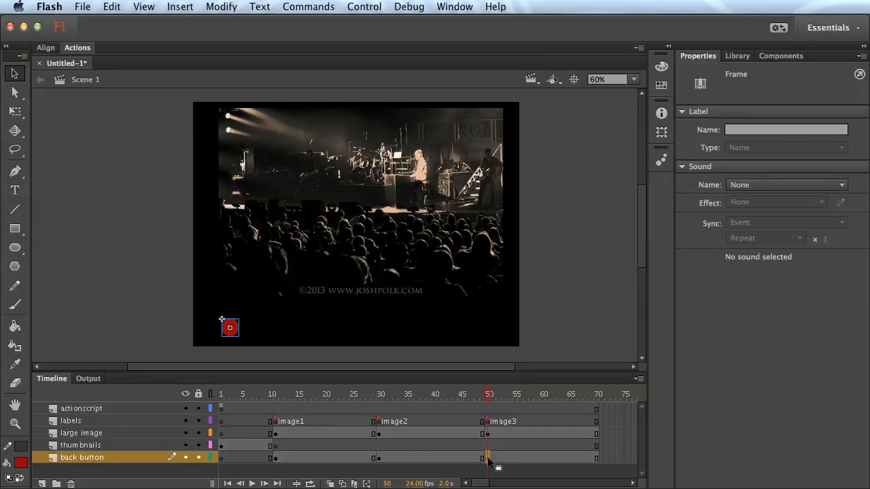
pyautogui.click(275, 458)
pyautogui.click(222, 459)
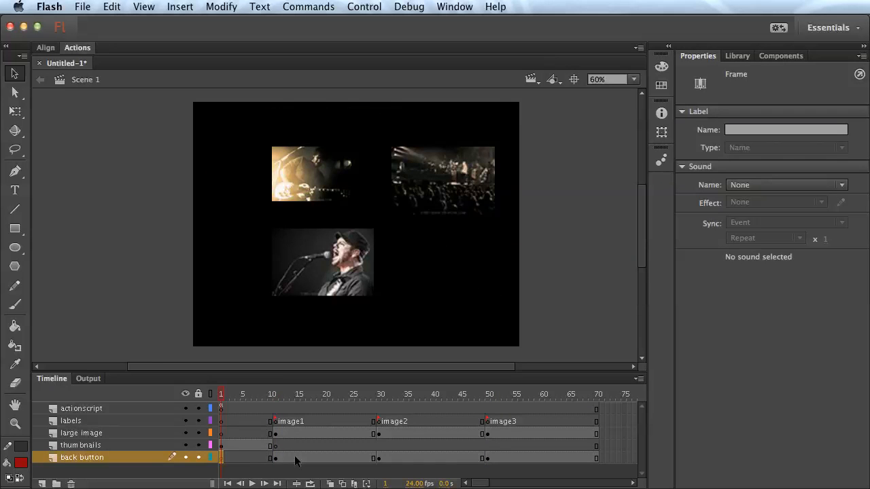
# Give the red back button at frame 11 the instance name backBtn1
pyautogui.click(275, 458)
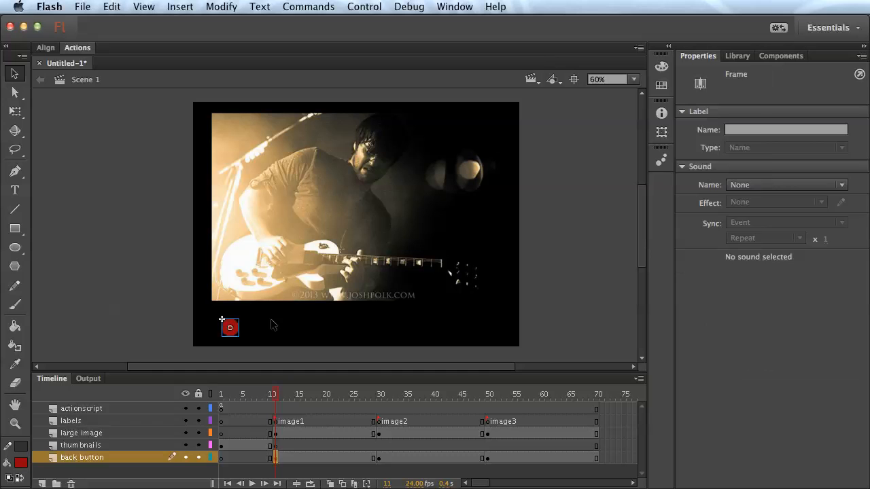
pyautogui.click(243, 340)
pyautogui.click(234, 332)
pyautogui.click(760, 74)
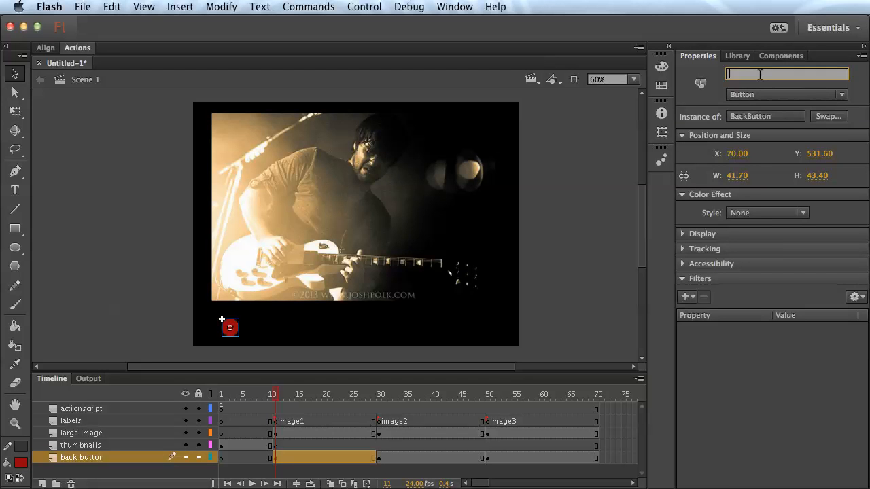
pyautogui.write('backB')
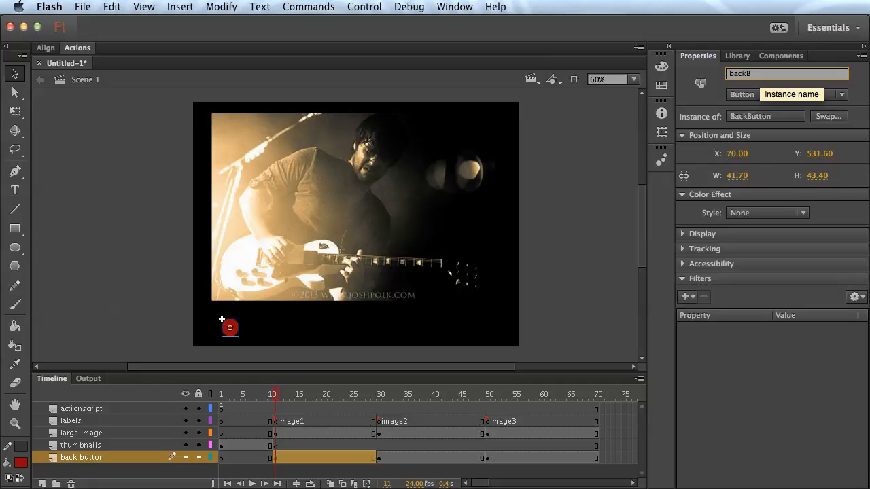
pyautogui.write('TN1')
pyautogui.press('BackSpace')
pyautogui.press('BackSpace')
pyautogui.press('BackSpace')
pyautogui.press('BackSpace')
pyautogui.write('Btn')
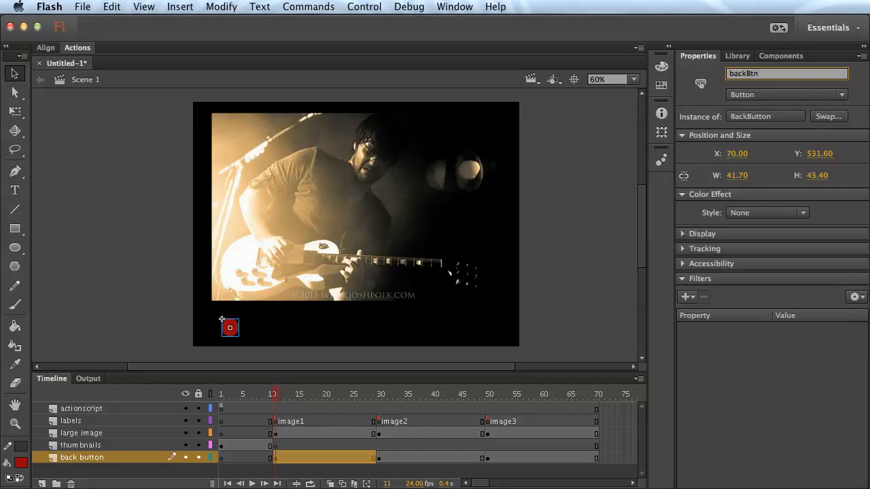
pyautogui.write('1')
pyautogui.press('Return')
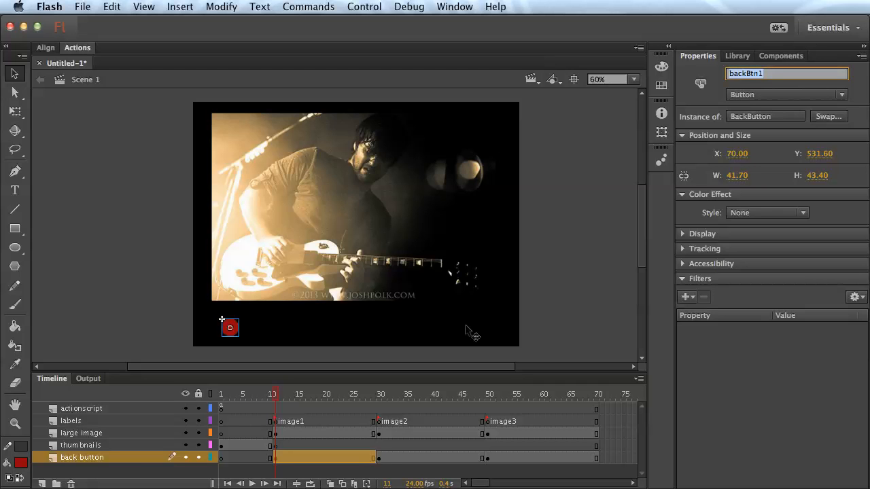
# Give the red back button at frame 30 the instance name backBtn2
pyautogui.click(379, 457)
pyautogui.click(752, 130)
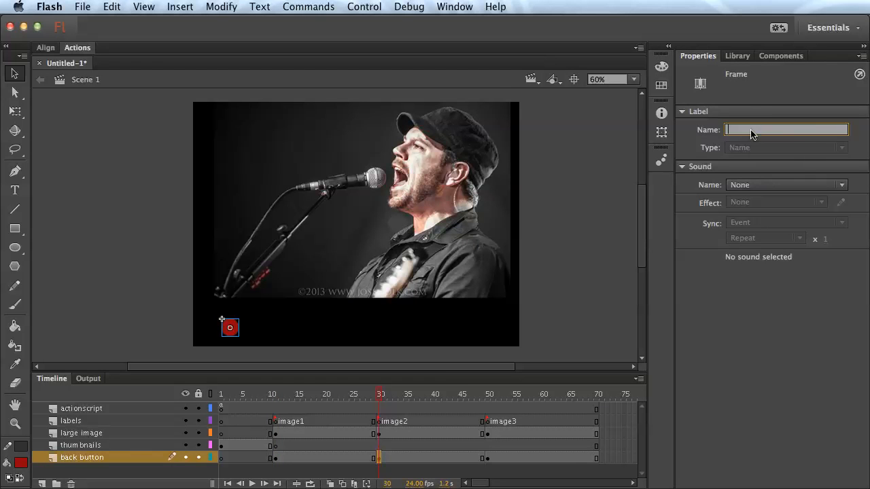
pyautogui.click(231, 329)
pyautogui.click(773, 74)
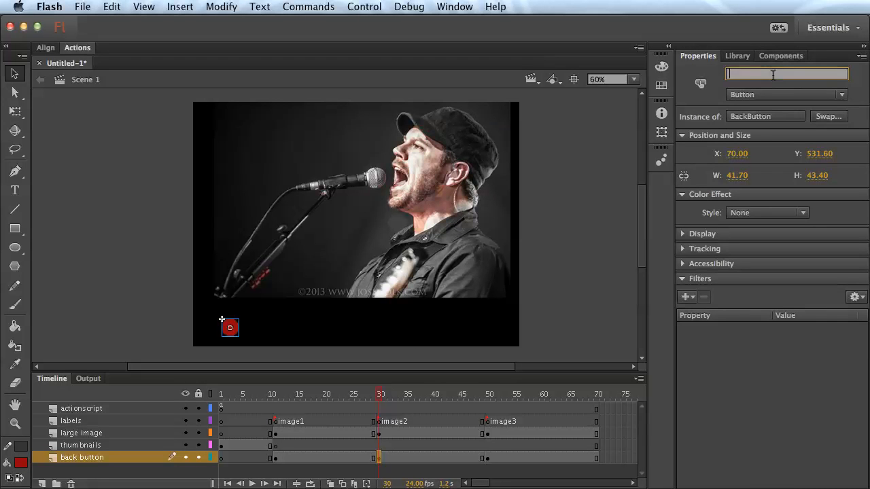
pyautogui.write('backBtn2')
# Give the red back button at frame 50 the instance name backBtn3
pyautogui.click(487, 458)
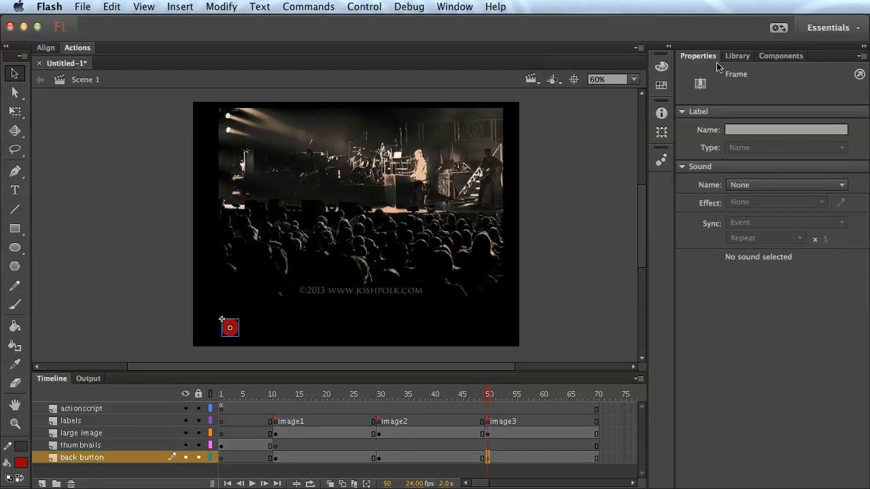
pyautogui.click(242, 331)
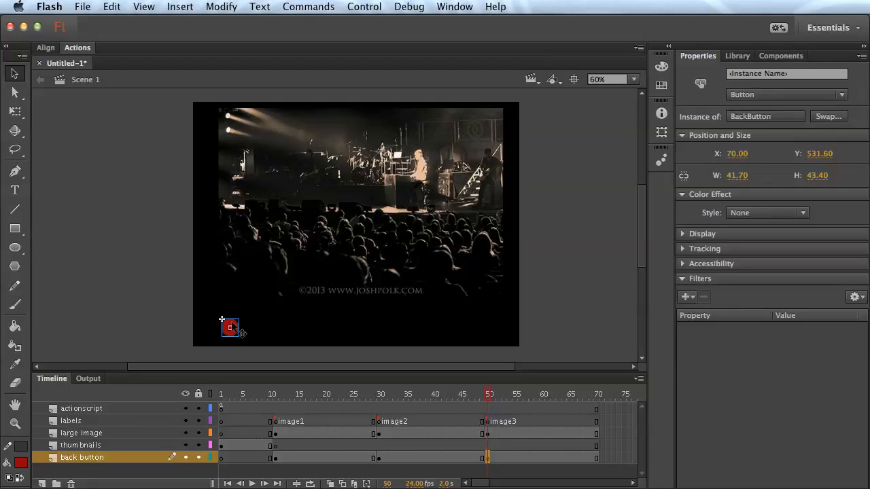
pyautogui.click(762, 74)
pyautogui.write('backBtn3')
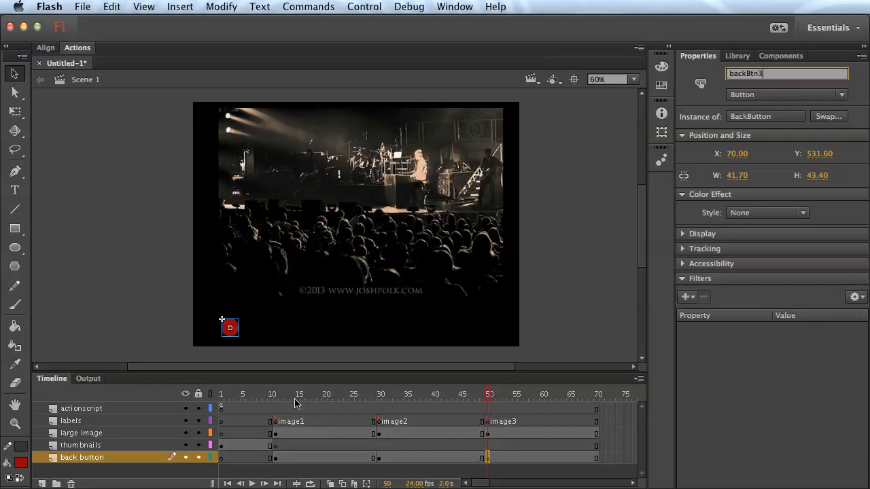
# Label frame 1 of the labels layer "home"
pyautogui.click(221, 422)
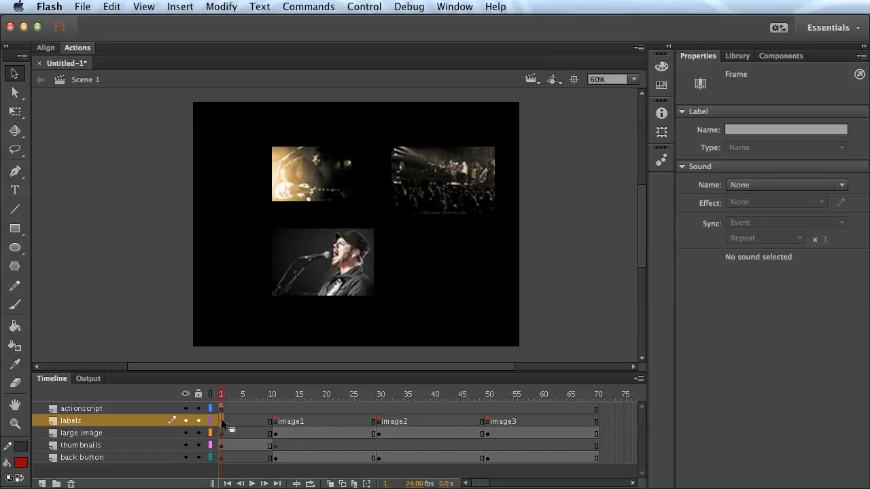
pyautogui.click(748, 129)
pyautogui.write('home')
pyautogui.press('Return')
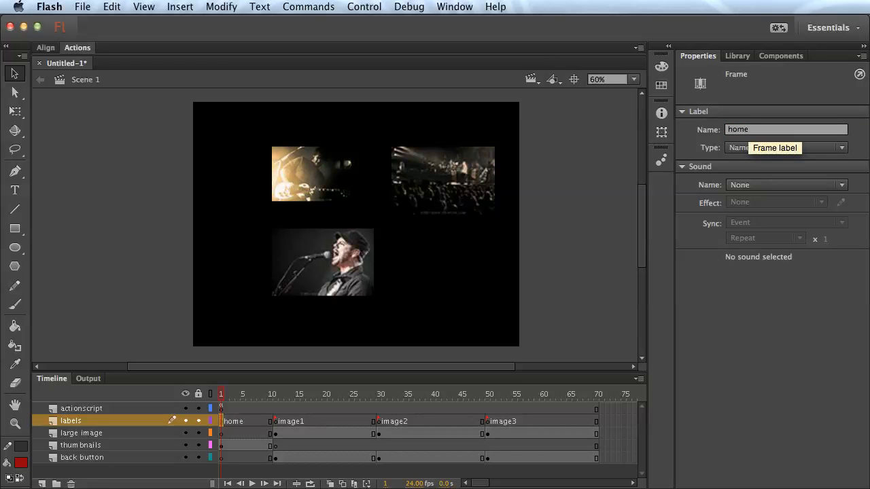
# Insert a blank keyframe at frame 11 of the actionscript layer
pyautogui.click(277, 409)
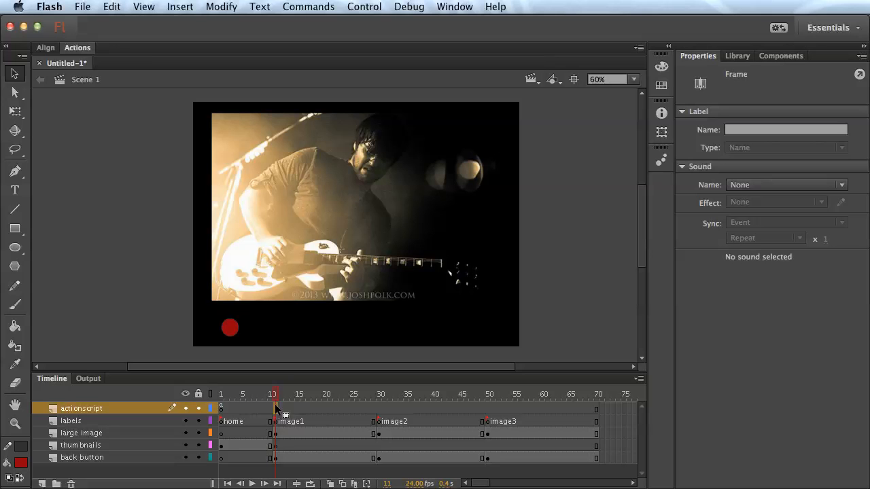
pyautogui.click(191, 7)
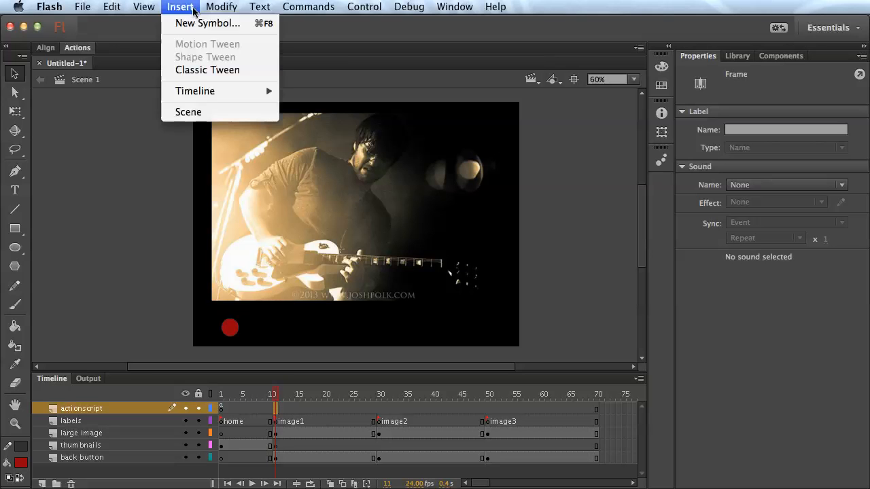
pyautogui.moveTo(209, 91)
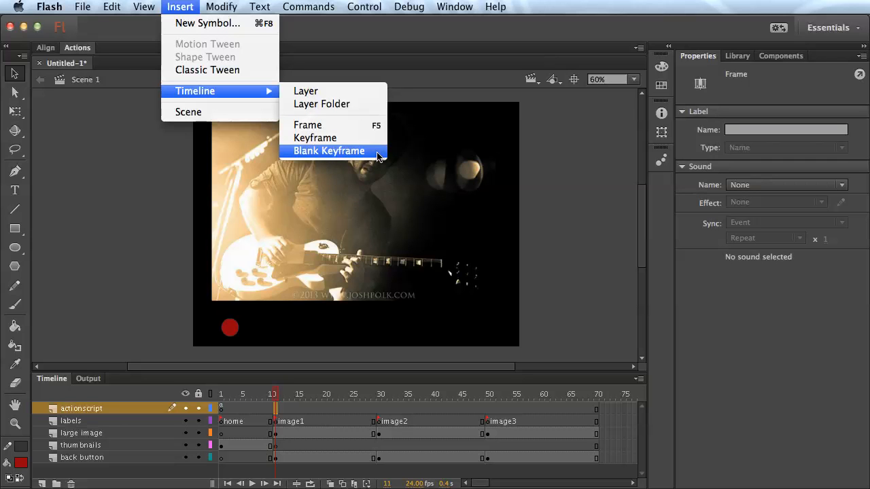
pyautogui.click(377, 151)
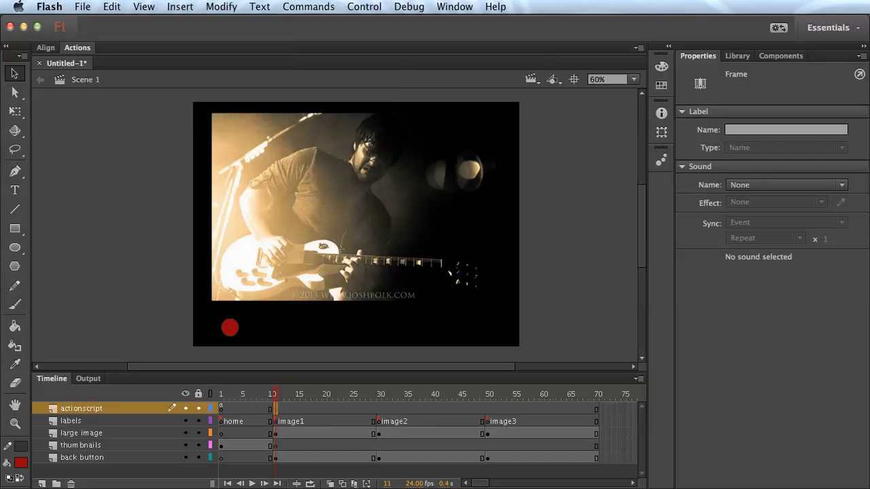
# Add the script line backBtn1.addEventListener(MouseEvent.CLICK, goBack); to frame 11 of the actionscript layer and copy it
pyautogui.click(76, 49)
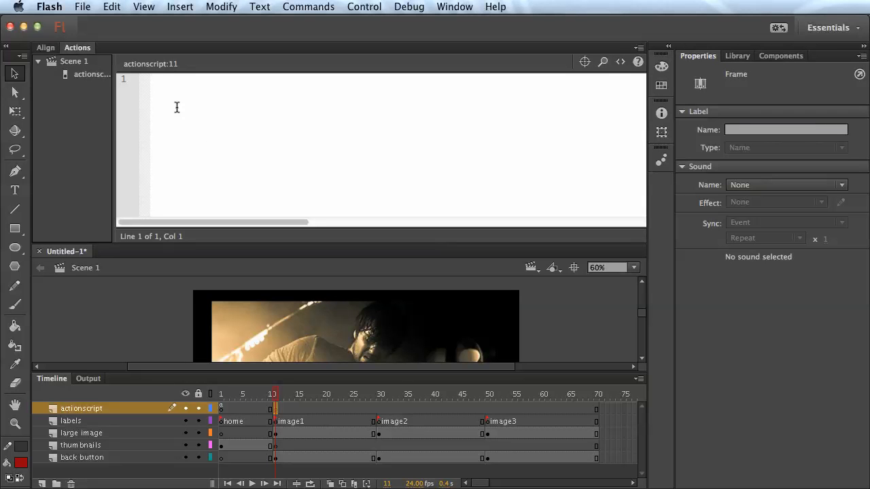
pyautogui.write('backBtn1.adde')
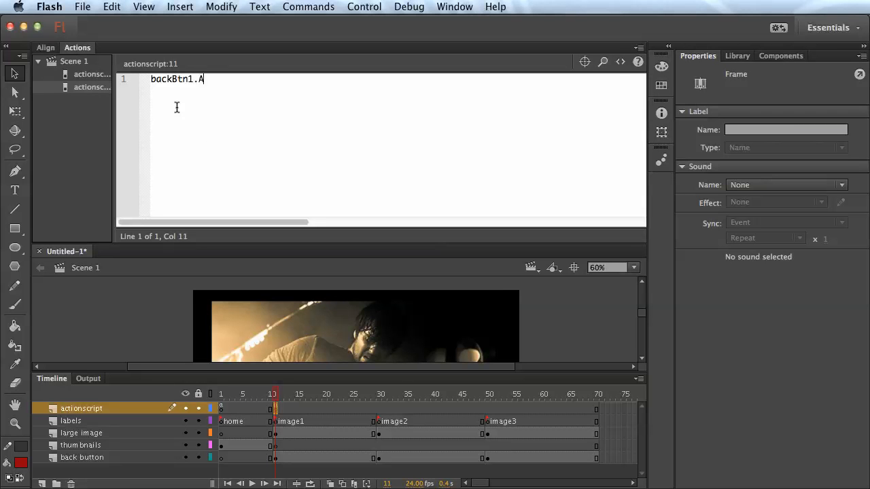
pyautogui.press('BackSpace')
pyautogui.write('EventListener(')
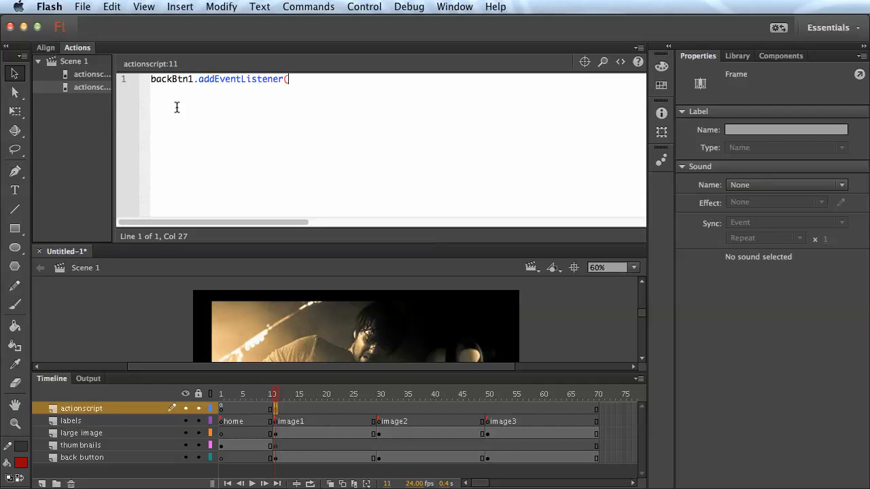
pyautogui.write('MouseEvent.CLI')
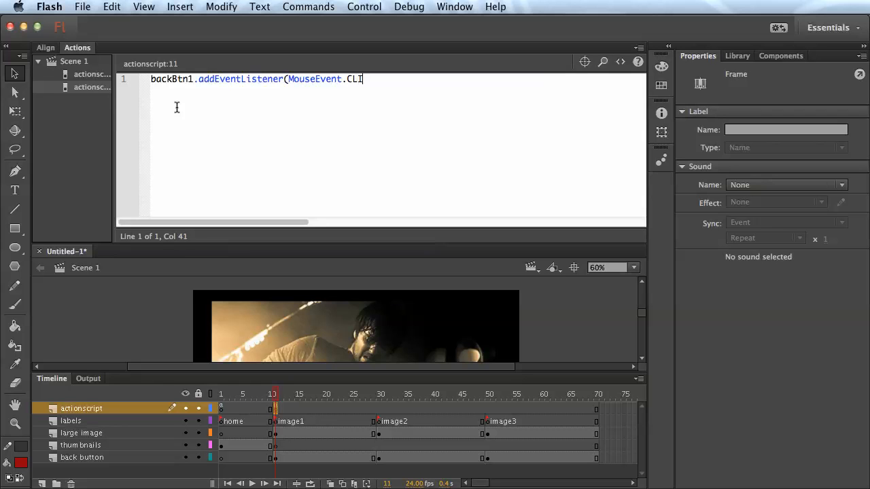
pyautogui.write('CK, goBack);')
pyautogui.moveTo(437, 80); pyautogui.dragTo(118, 68)
pyautogui.click(186, 111)
pyautogui.click(331, 145)
# Insert a blank keyframe at frame 30 of the actionscript layer and give it the script backBtn2.addEventListener(MouseEvent.CLICK, goBack);
pyautogui.click(379, 410)
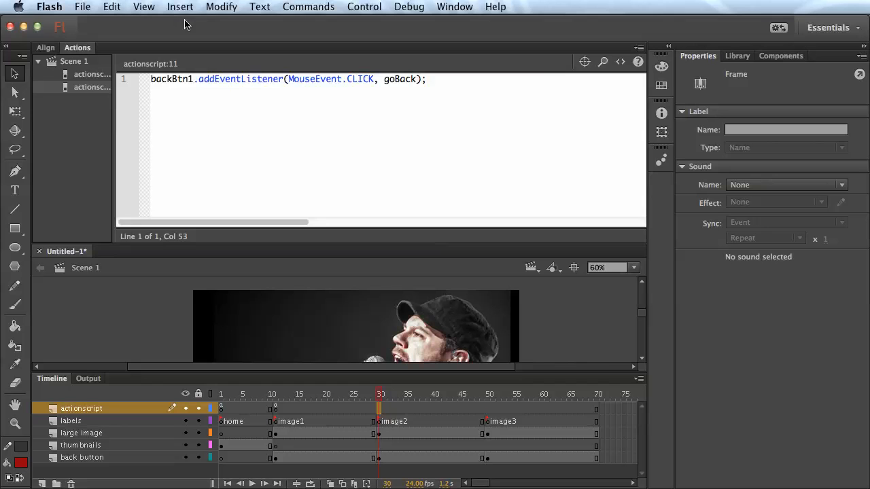
pyautogui.rightClick(378, 414)
pyautogui.click(425, 488)
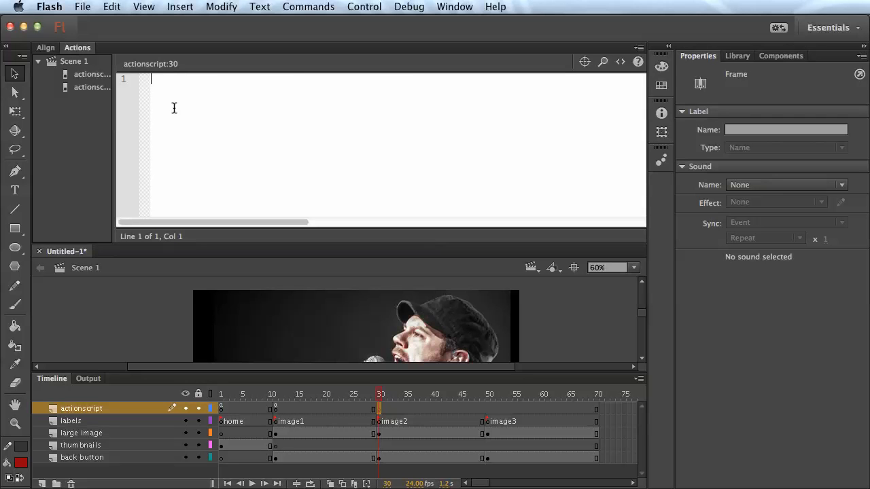
pyautogui.write('backBtn.addEventListener(MouseEvent.CLICK, goBack);')
pyautogui.click(192, 81)
pyautogui.write('2')
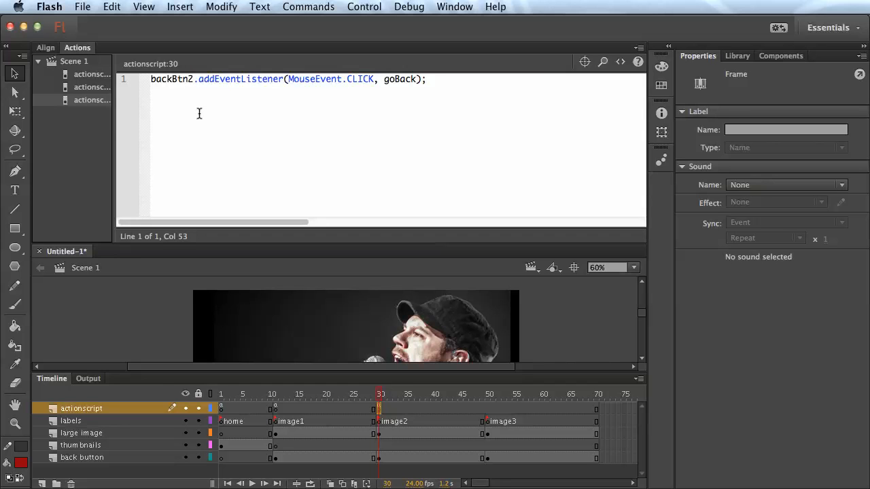
# Insert a blank keyframe at frame 50 of the actionscript layer and give it the script backBtn3.addEventListener(MouseEvent.CLICK, goBack);
pyautogui.click(489, 408)
pyautogui.rightClick(487, 408)
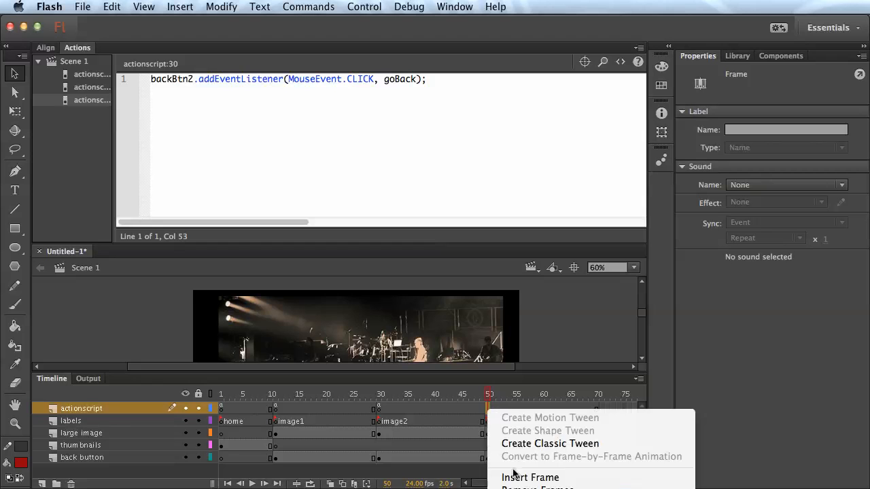
pyautogui.click(526, 488)
pyautogui.write('backBtn2.addEventListener(MouseEvent.CLICK, goBack);')
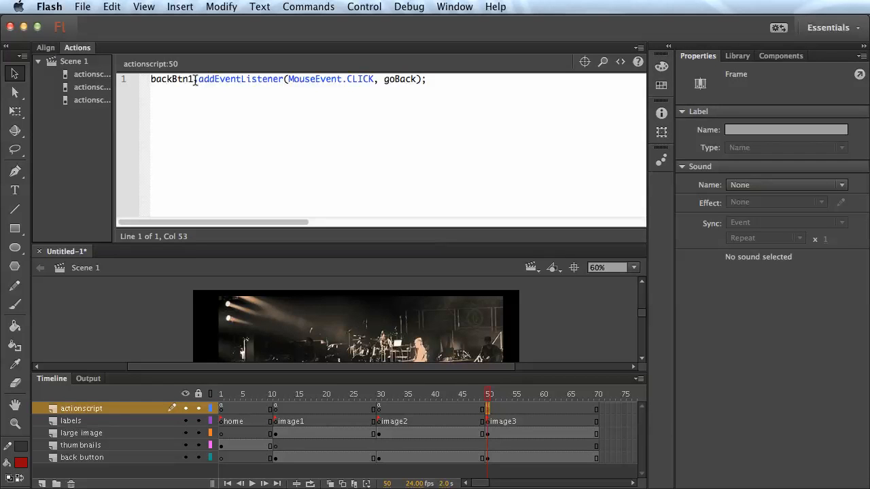
pyautogui.moveTo(193, 79); pyautogui.dragTo(187, 78)
pyautogui.write('3')
pyautogui.click(201, 107)
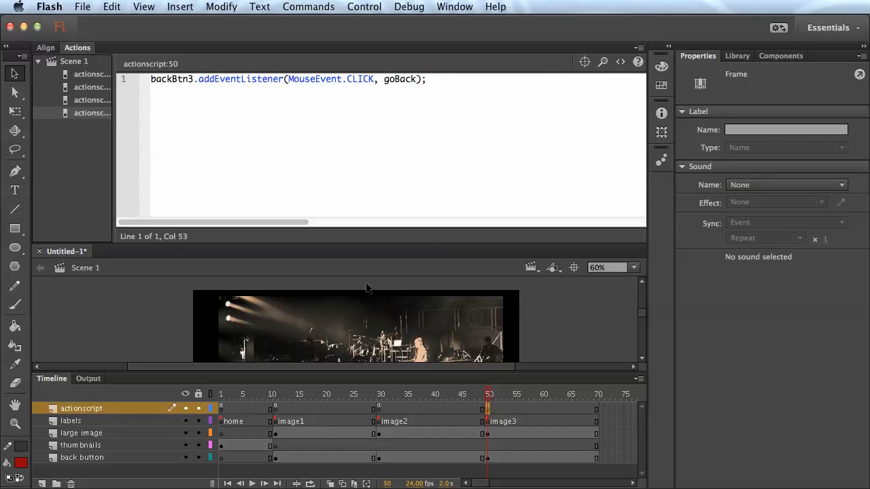
# Examine the goBack function in the frame 1 script, including its name, MouseEvent parameter and gotoAndStop call
pyautogui.moveTo(384, 79); pyautogui.dragTo(388, 82)
pyautogui.click(221, 409)
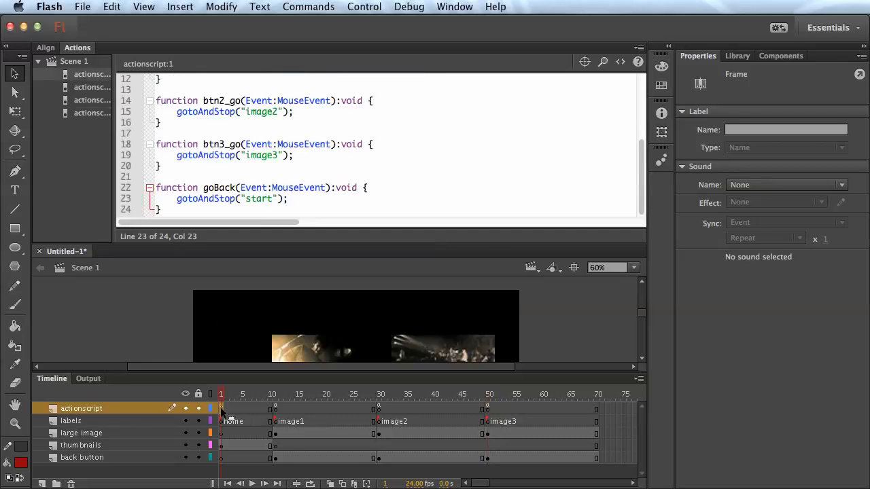
pyautogui.moveTo(164, 210); pyautogui.dragTo(156, 188)
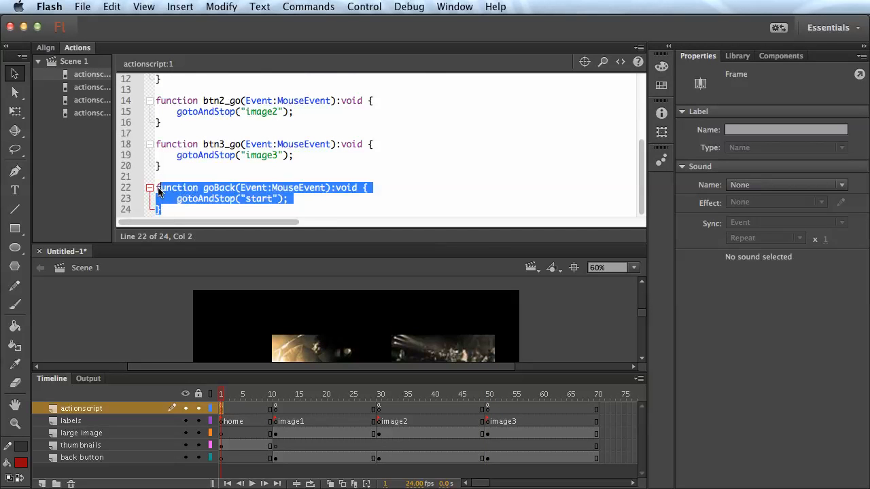
pyautogui.click(174, 211)
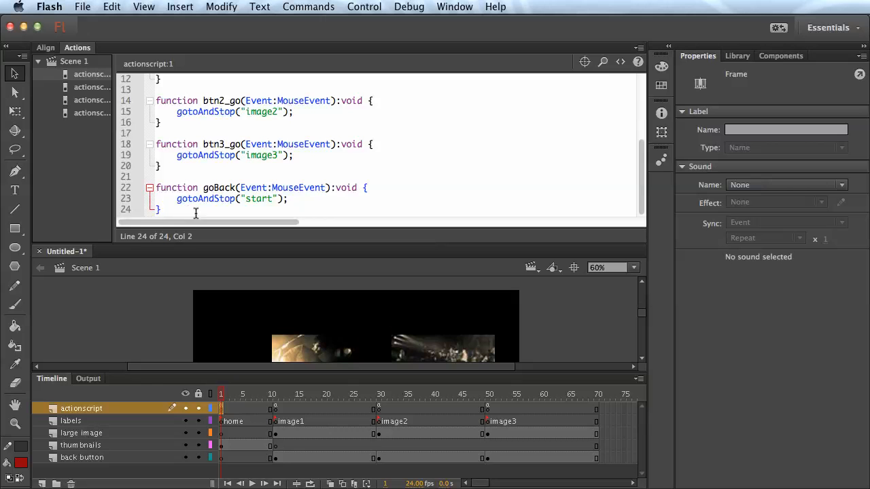
pyautogui.moveTo(176, 213); pyautogui.dragTo(151, 188)
pyautogui.click(215, 194)
pyautogui.click(178, 211)
pyautogui.moveTo(178, 210); pyautogui.dragTo(151, 188)
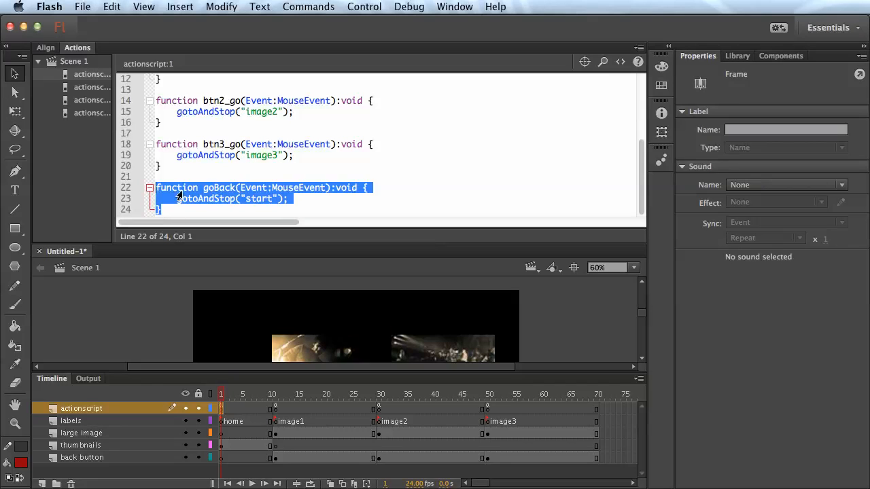
pyautogui.click(209, 196)
pyautogui.click(181, 205)
pyautogui.moveTo(157, 189); pyautogui.dragTo(197, 188)
pyautogui.click(205, 190)
pyautogui.doubleClick(206, 191)
pyautogui.moveTo(240, 189); pyautogui.dragTo(326, 189)
pyautogui.click(325, 198)
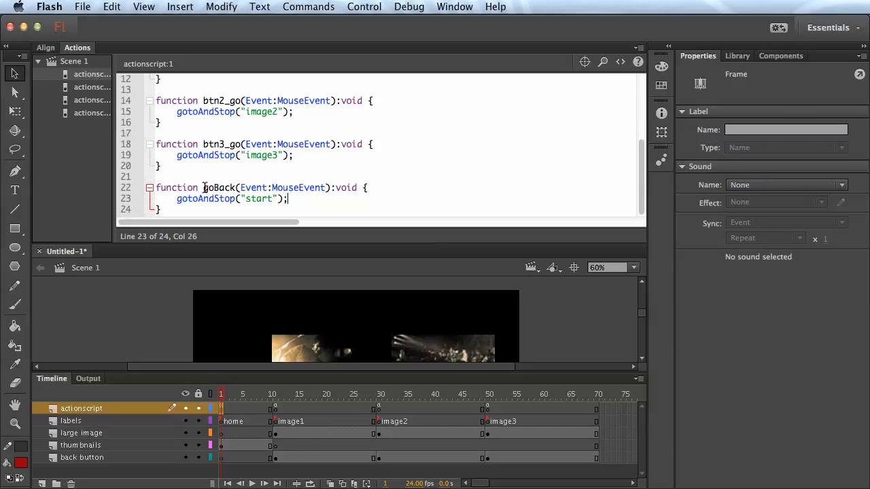
# Set the gotoAndStop target in the goBack function to "home"
pyautogui.moveTo(176, 198); pyautogui.dragTo(270, 198)
pyautogui.write('home')
pyautogui.click(285, 198)
# Look over the frame 1 script and test the movie
pyautogui.scroll(4, 308, 129)
pyautogui.scroll(-4, 308, 129)
pyautogui.press('super+Return')
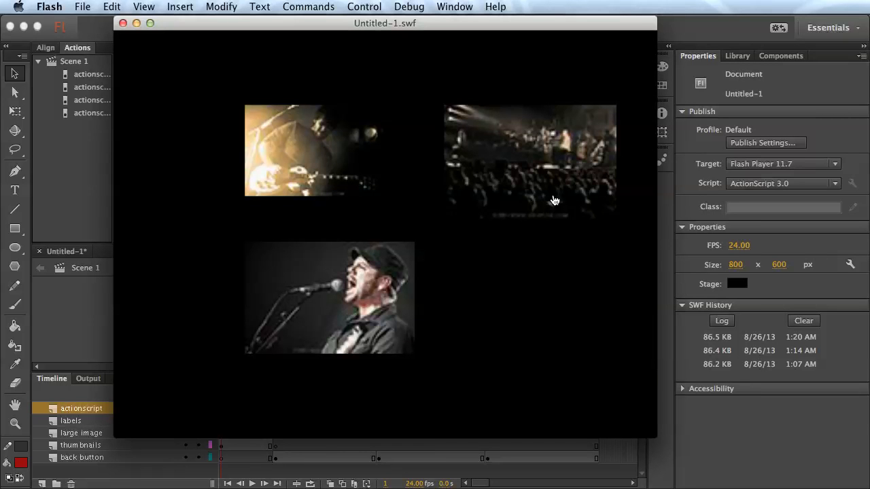
# Test all three thumbnails and the red back buttons under their large images repeatedly in the preview movie, and close it
pyautogui.click(529, 157)
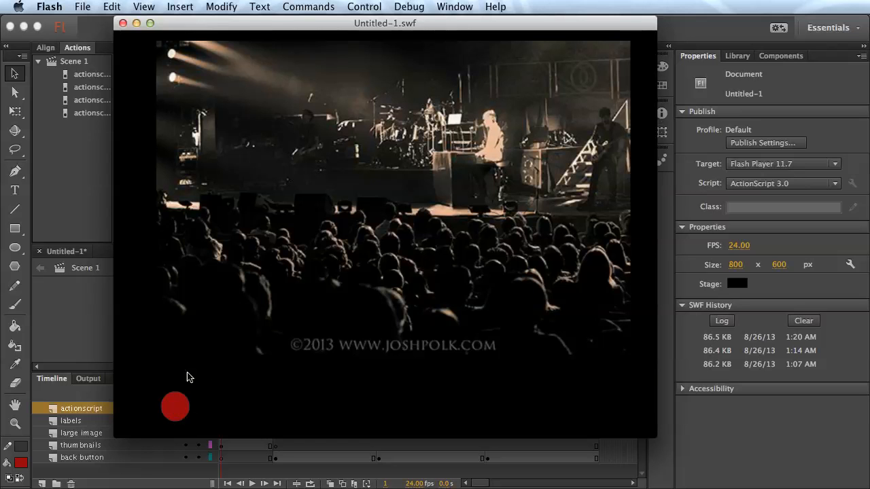
pyautogui.click(174, 409)
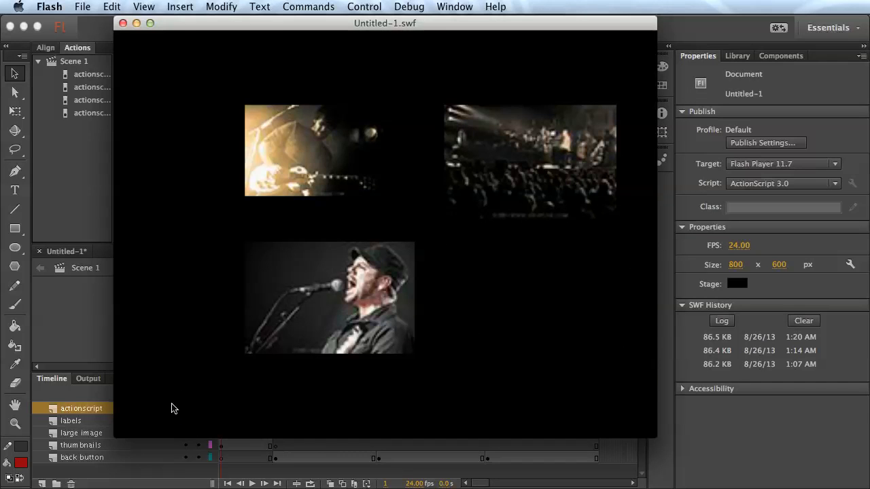
pyautogui.click(326, 304)
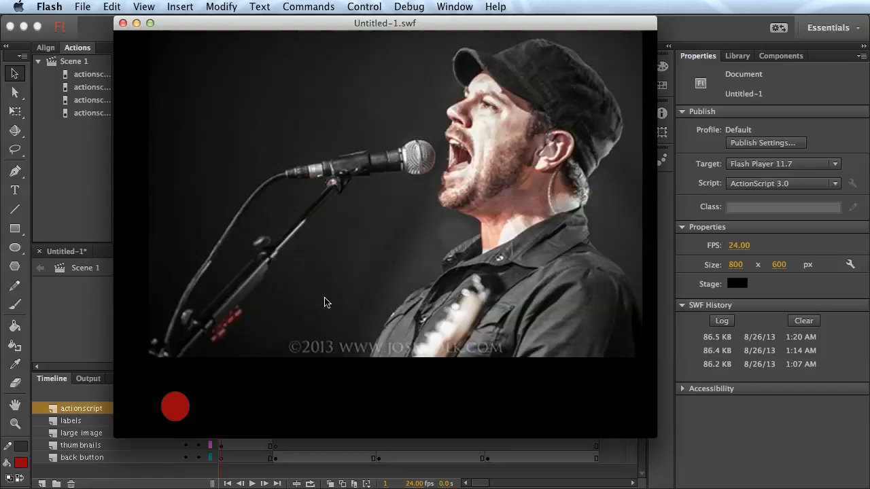
pyautogui.click(183, 411)
pyautogui.click(300, 163)
pyautogui.click(182, 409)
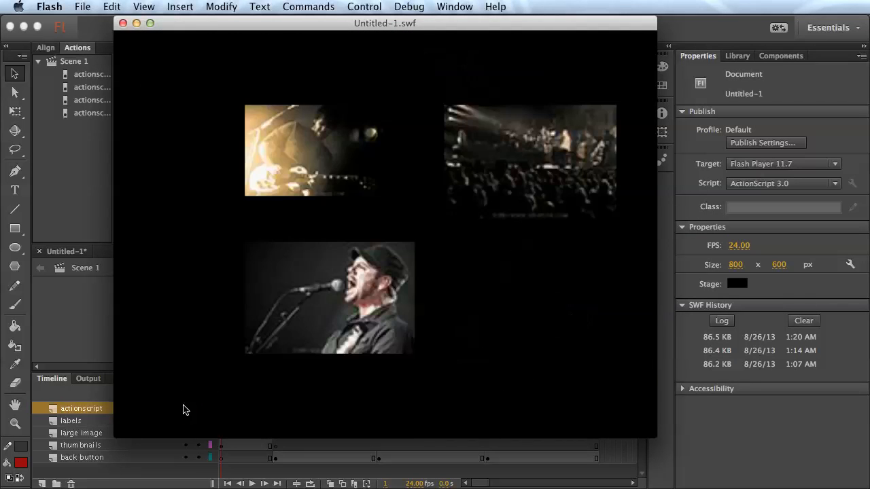
pyautogui.click(309, 311)
pyautogui.click(176, 411)
pyautogui.click(527, 186)
pyautogui.click(174, 412)
pyautogui.click(502, 179)
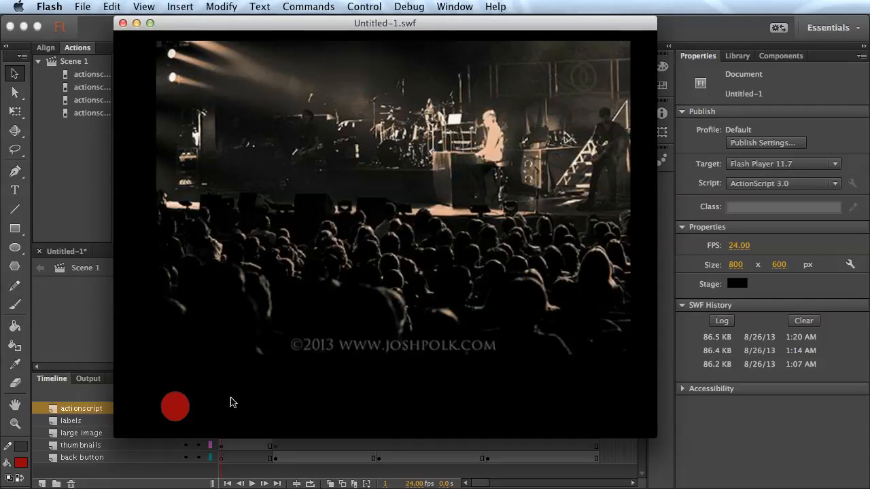
pyautogui.click(178, 409)
pyautogui.click(358, 317)
pyautogui.click(178, 410)
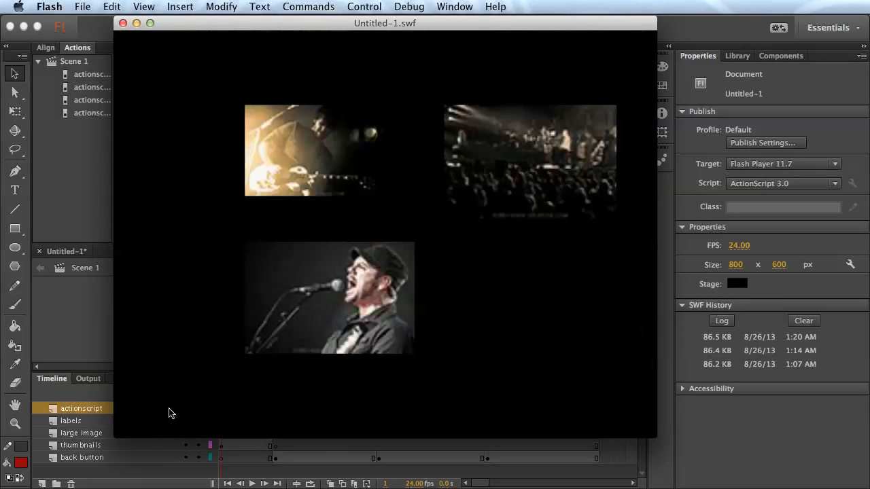
pyautogui.click(286, 140)
pyautogui.click(178, 410)
pyautogui.click(123, 23)
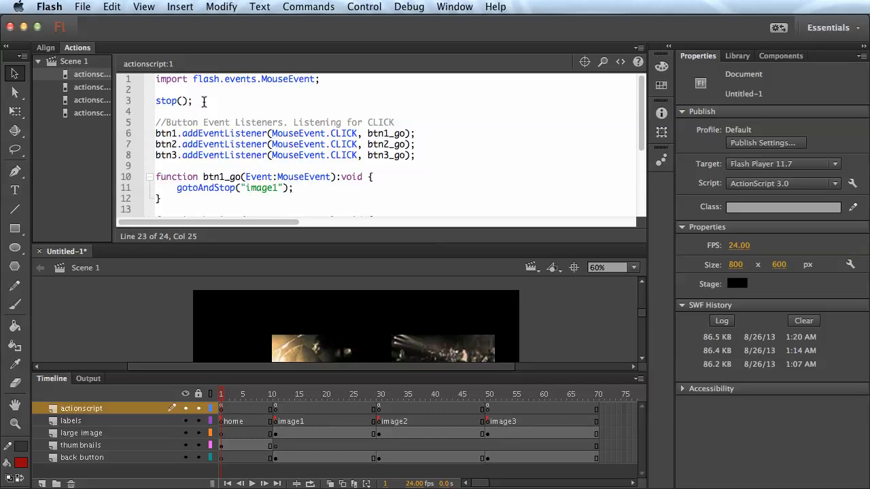
# Misspell btn1 as btnf1 in the line 6 event listener, test the movie, and close the preview
pyautogui.click(164, 134)
pyautogui.write('f')
pyautogui.click(231, 144)
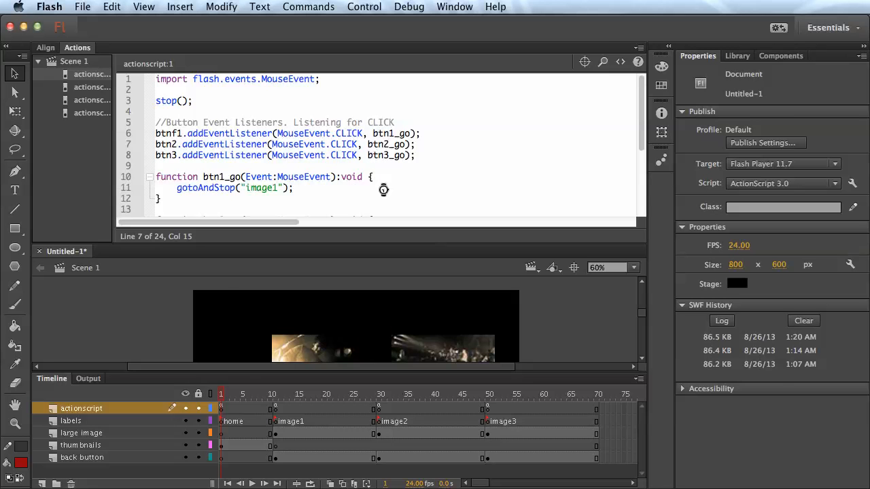
pyautogui.press('super+Return')
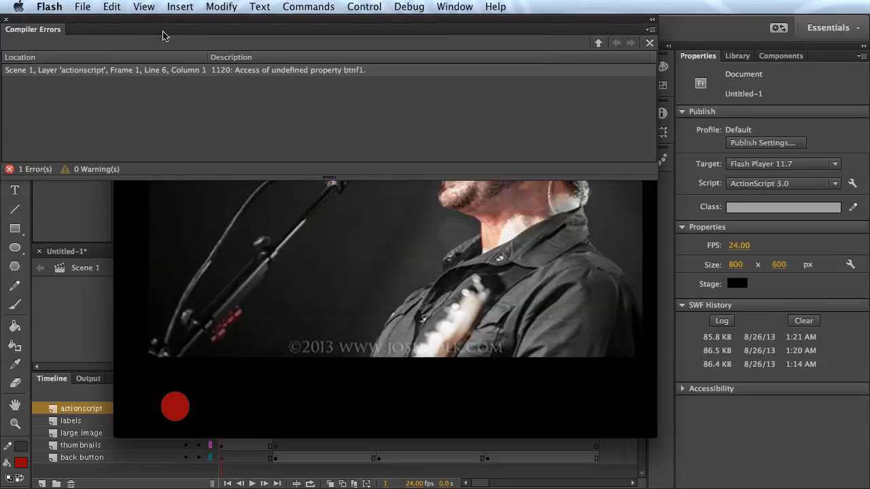
pyautogui.doubleClick(35, 30)
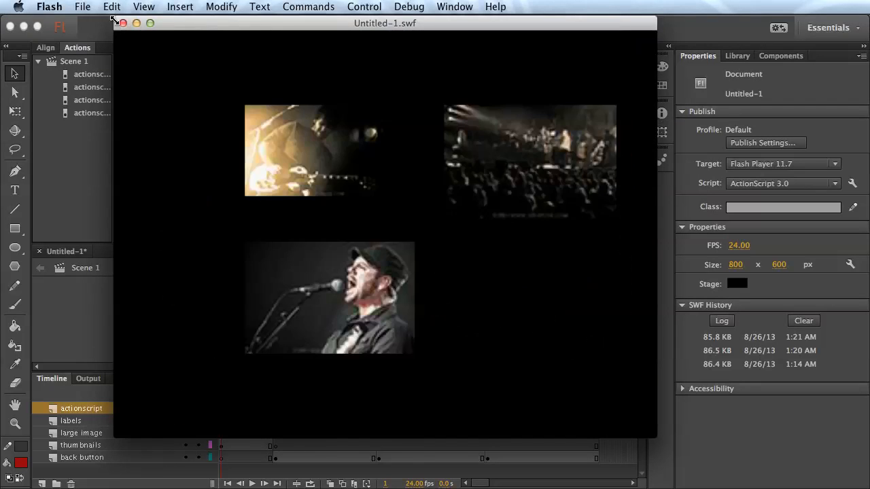
pyautogui.click(123, 23)
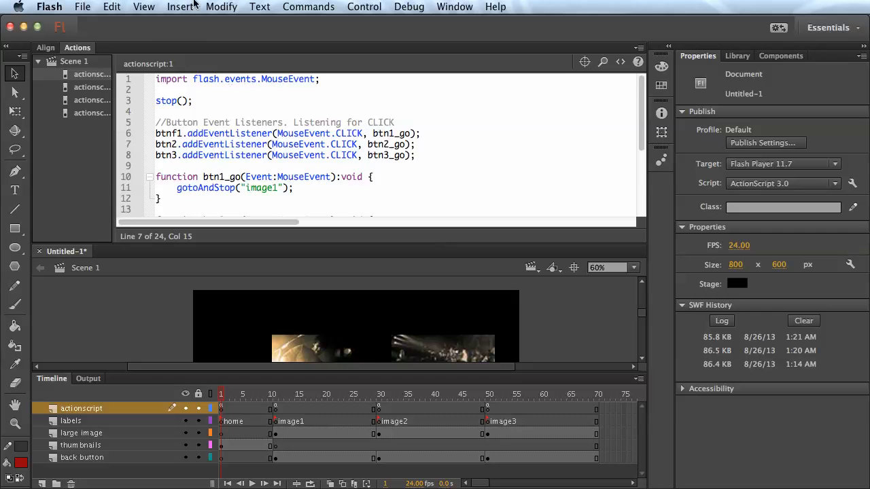
# Test the movie again and examine the location and description of the compiler error
pyautogui.press('super+Return')
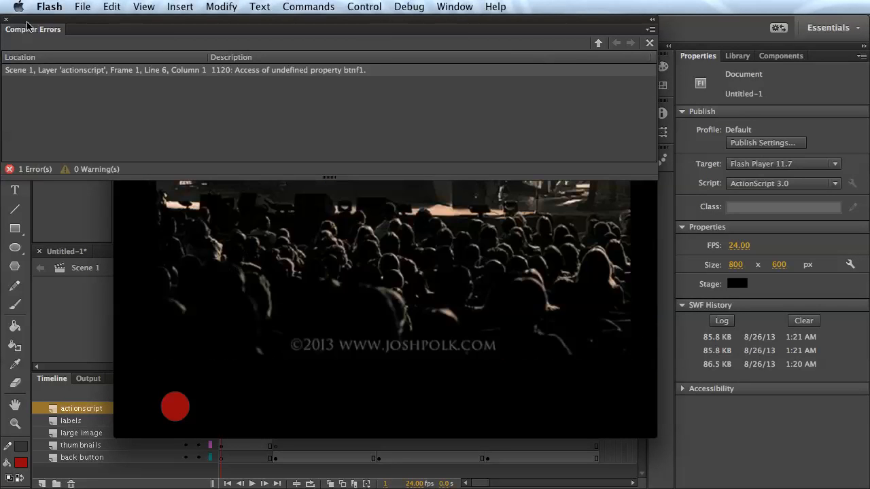
pyautogui.moveTo(35, 31)
pyautogui.mouseDown()
pyautogui.moveTo(164, 253)
pyautogui.moveTo(123, 417)
pyautogui.moveTo(41, 48)
pyautogui.moveTo(89, 68)
pyautogui.moveTo(33, 28)
pyautogui.mouseUp()
pyautogui.click(65, 103)
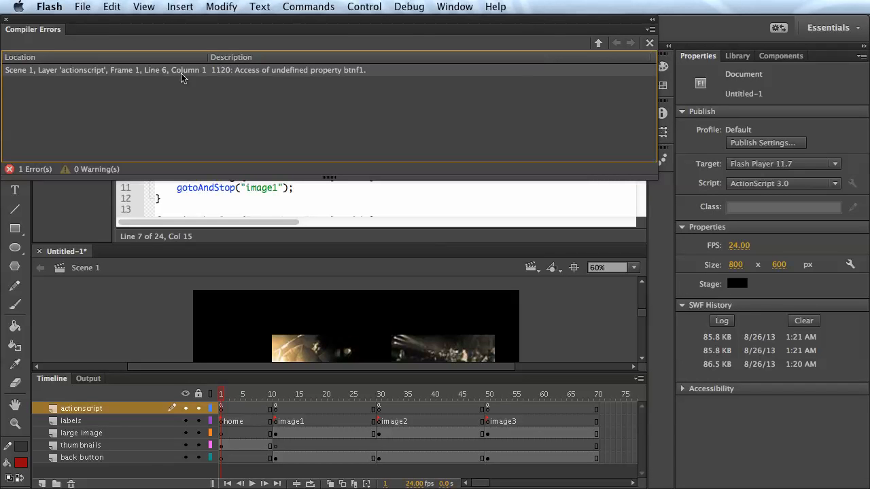
pyautogui.moveTo(207, 56)
pyautogui.mouseDown()
pyautogui.moveTo(243, 57)
pyautogui.moveTo(219, 57)
pyautogui.mouseUp()
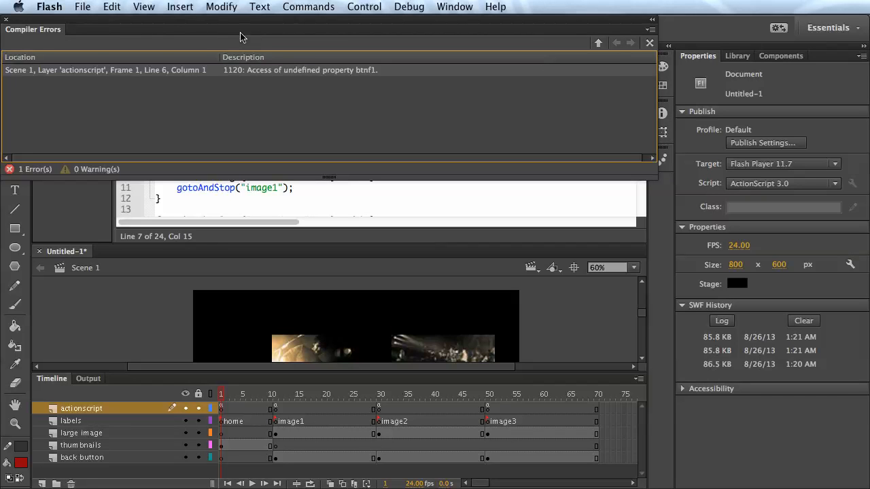
pyautogui.moveTo(68, 24); pyautogui.dragTo(78, 24)
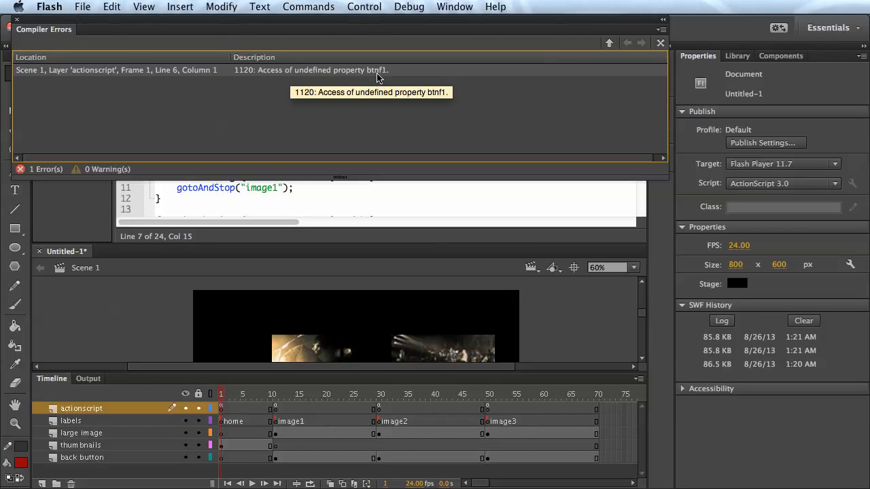
pyautogui.click(18, 21)
# Correct the instance name in the line 6 event listener to btn1
pyautogui.click(211, 154)
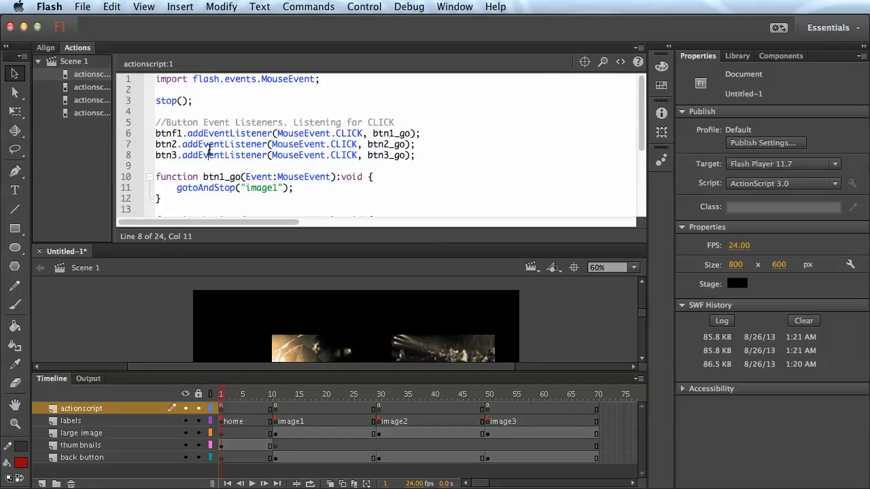
pyautogui.click(175, 133)
pyautogui.press('BackSpace')
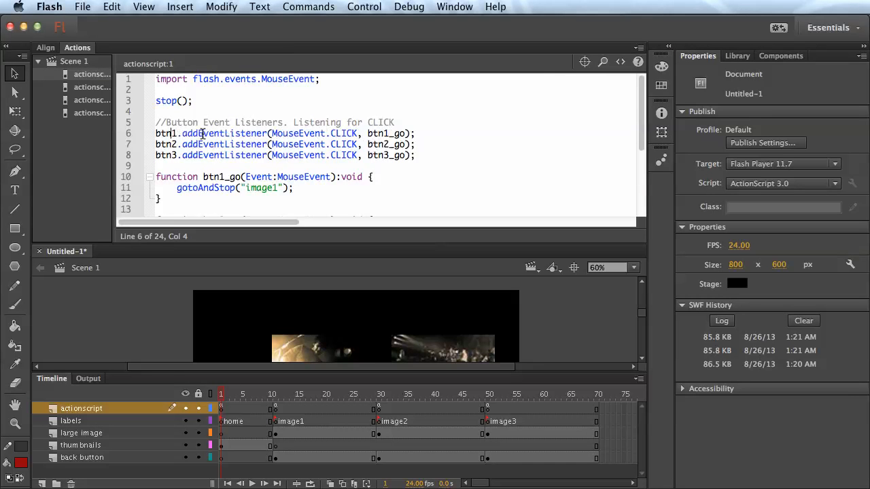
# Look over the event listeners and button functions throughout the frame 1 script
pyautogui.click(205, 166)
pyautogui.scroll(-5, 207, 164)
pyautogui.scroll(5, 211, 161)
pyautogui.scroll(-5, 218, 158)
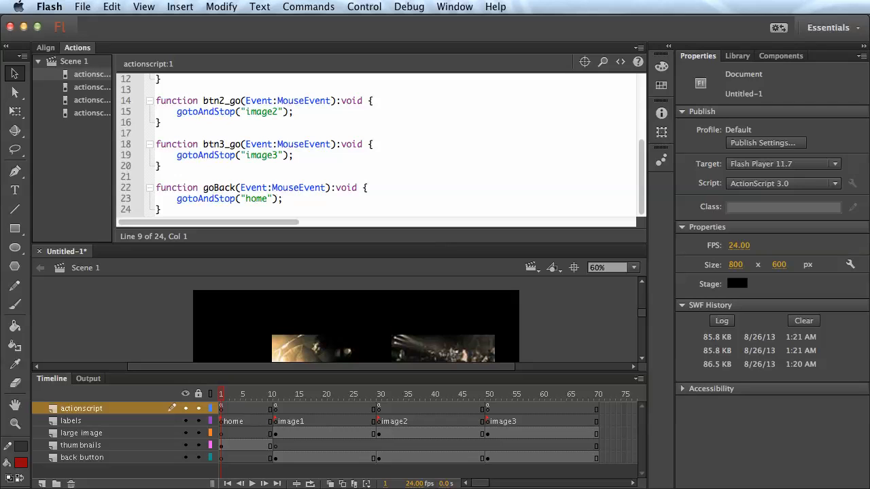
pyautogui.press('super+Return')
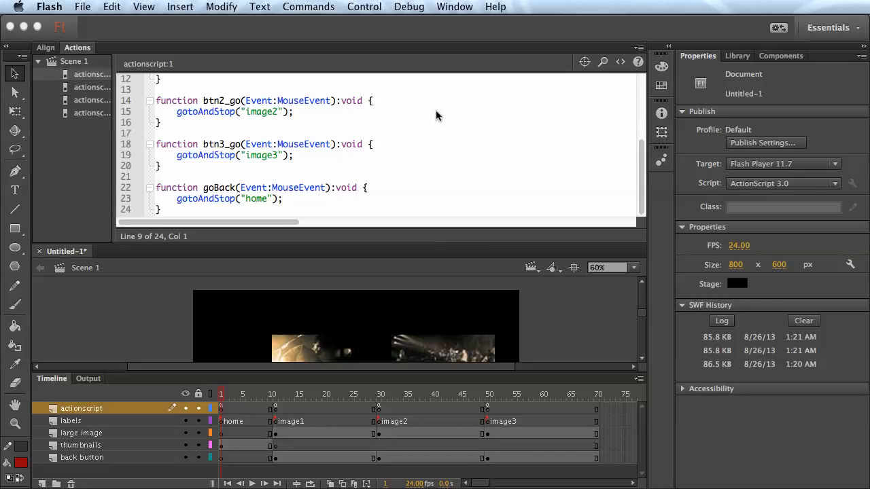
# Collapse the script editor and move the actionscript layer's frame 1 keyframe to frame 11
pyautogui.doubleClick(76, 49)
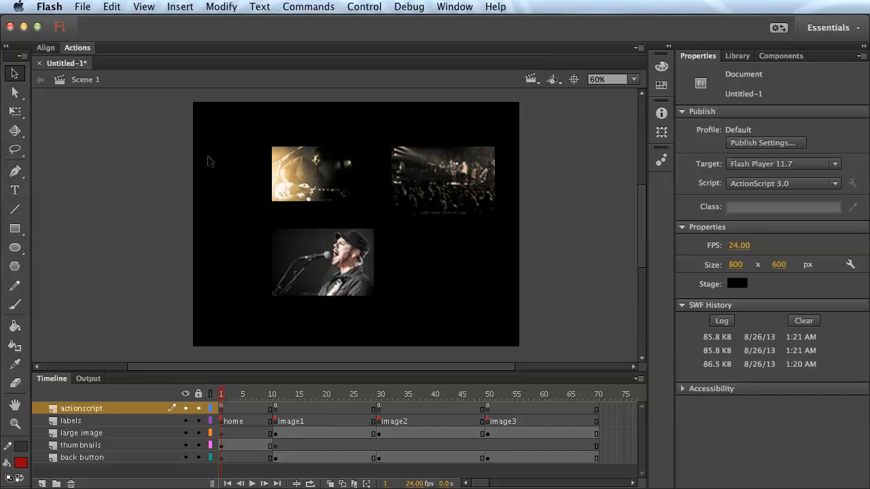
pyautogui.click(223, 409)
pyautogui.moveTo(223, 410); pyautogui.dragTo(274, 407)
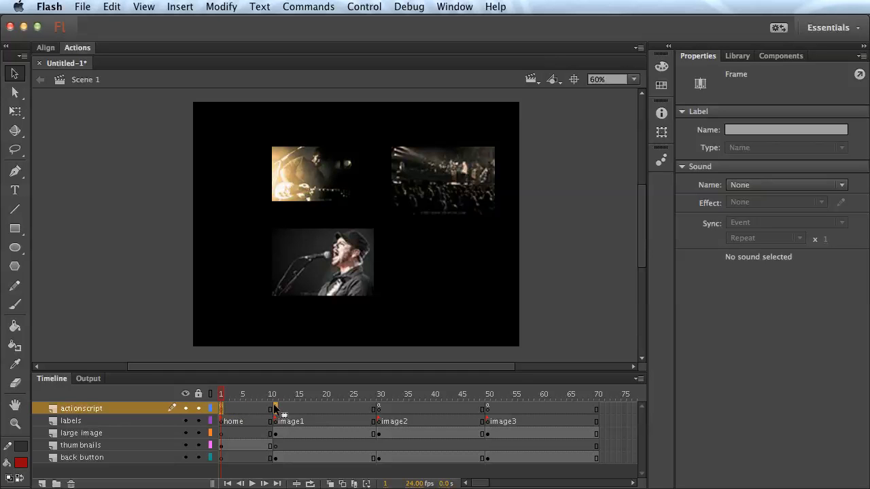
pyautogui.click(274, 407)
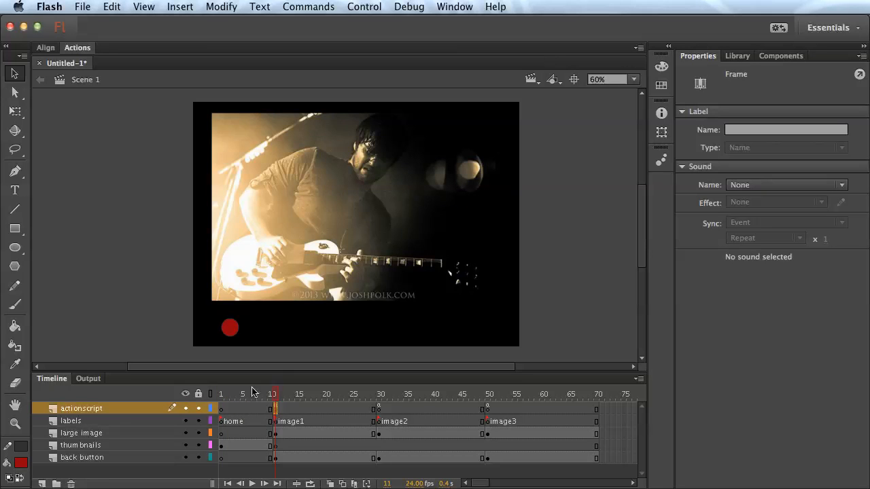
# Remove frames 1 to 10 from all layers of the timeline
pyautogui.click(236, 413)
pyautogui.click(221, 411)
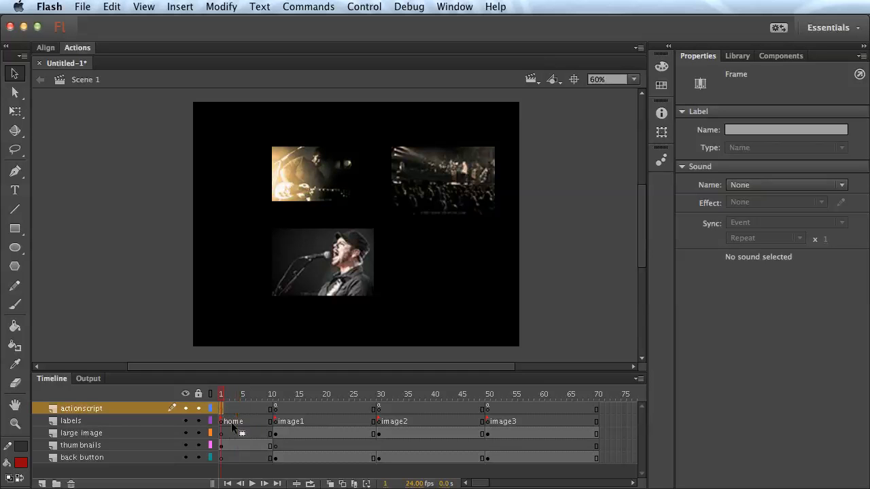
pyautogui.moveTo(270, 446); pyautogui.dragTo(224, 408)
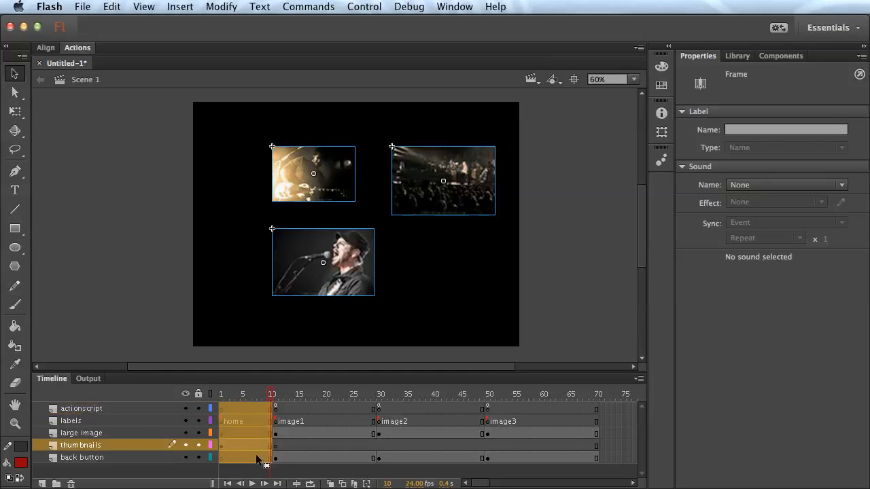
pyautogui.rightClick(228, 405)
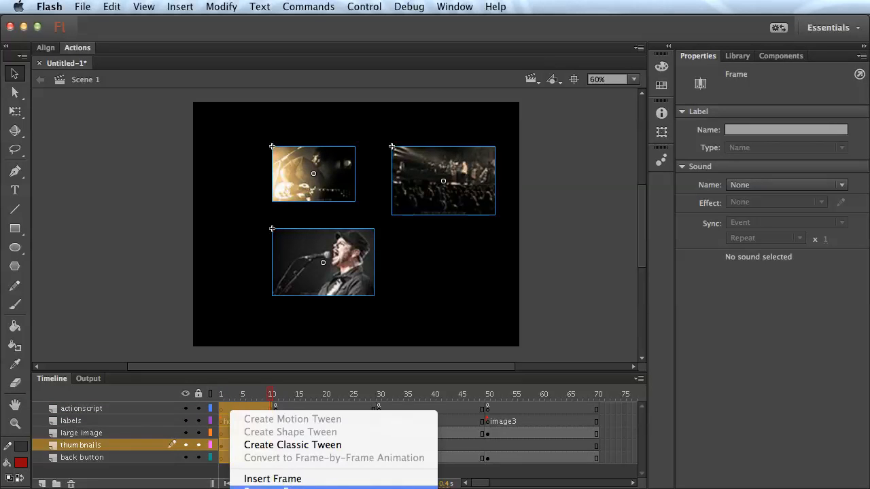
pyautogui.click(272, 487)
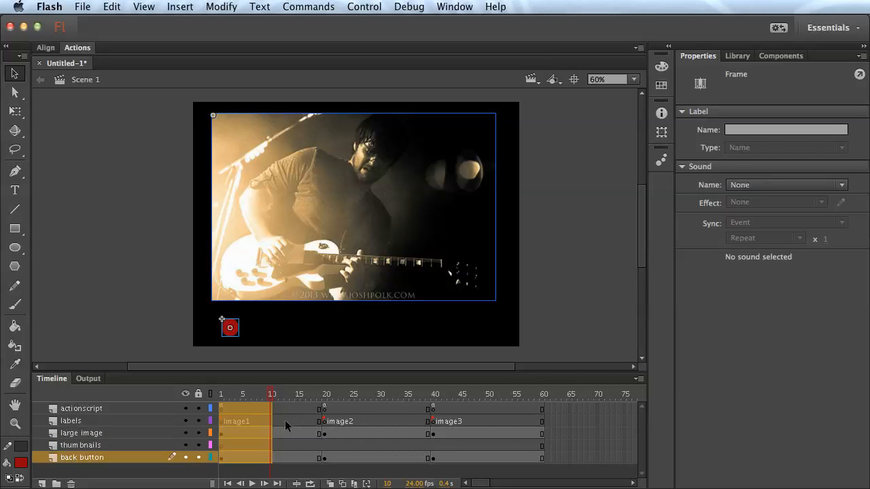
# Move the large image layer's first keyframe from frame 1 to frame 2
pyautogui.click(257, 393)
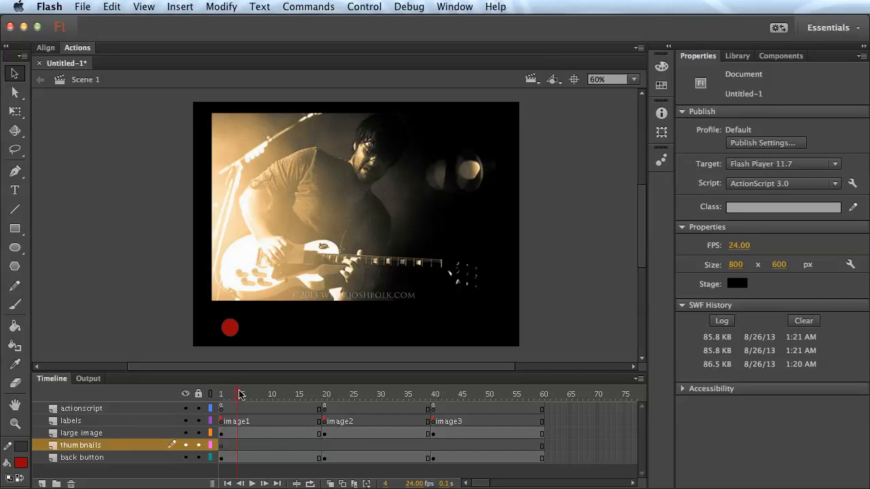
pyautogui.click(219, 396)
pyautogui.click(341, 258)
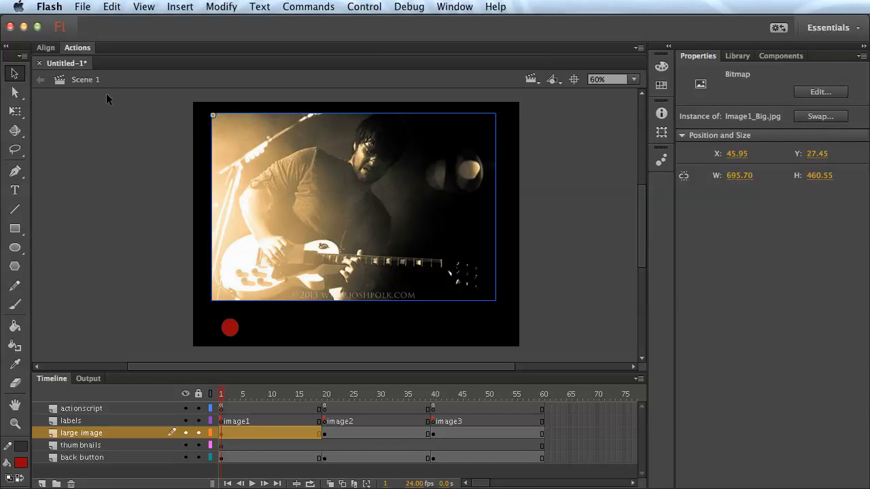
pyautogui.click(222, 435)
pyautogui.moveTo(221, 433); pyautogui.dragTo(225, 431)
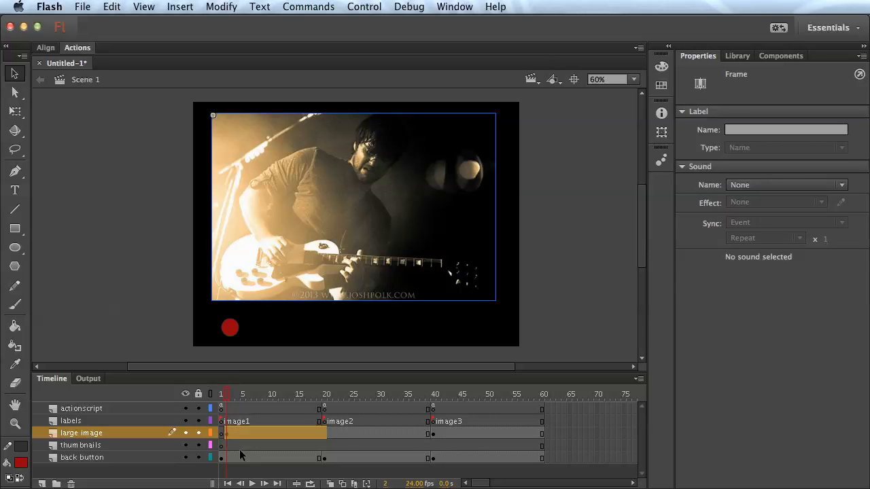
# Delete the red back button from the image1 section of the timeline
pyautogui.click(237, 447)
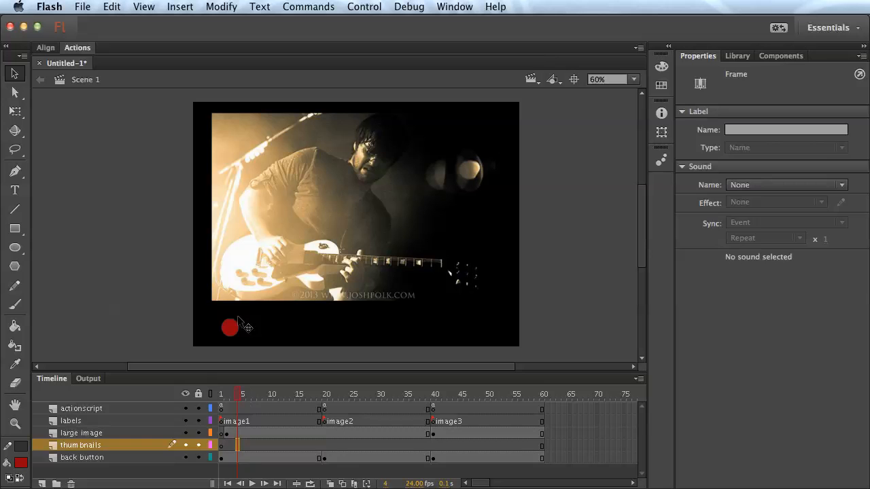
pyautogui.click(234, 333)
pyautogui.press('Delete')
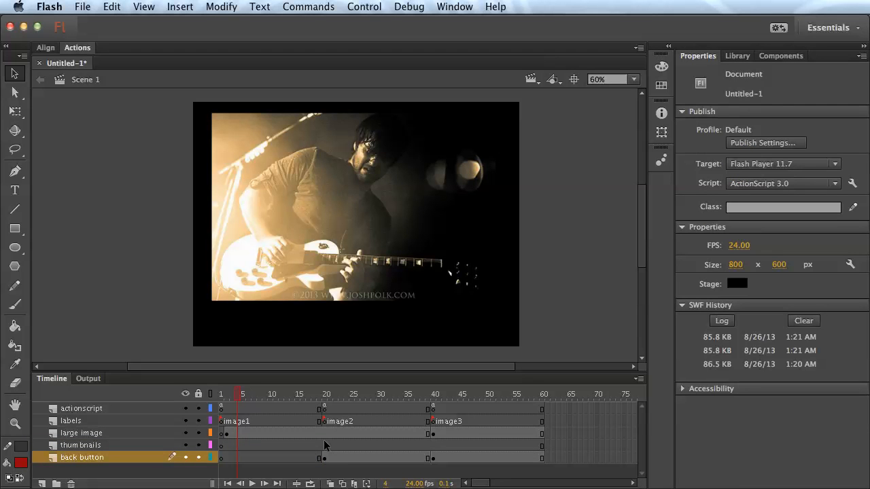
pyautogui.click(232, 408)
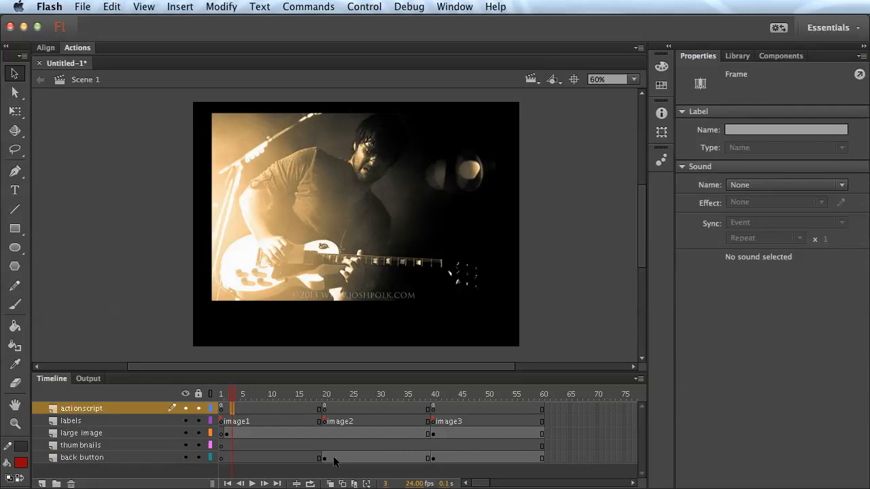
pyautogui.keyDown('shift'); pyautogui.click(542, 460); pyautogui.keyUp('shift')
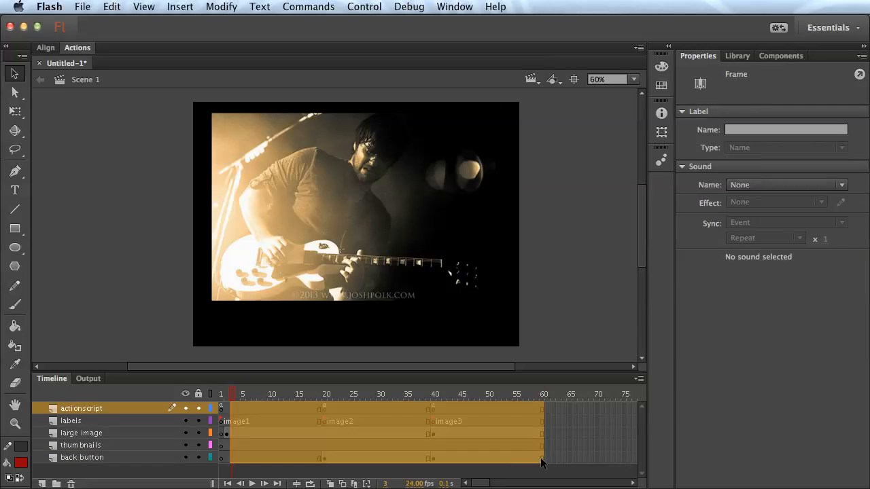
pyautogui.click(542, 461)
pyautogui.click(230, 419)
# Try to remove frames 1 to 60 from all layers of the timeline
pyautogui.click(221, 409)
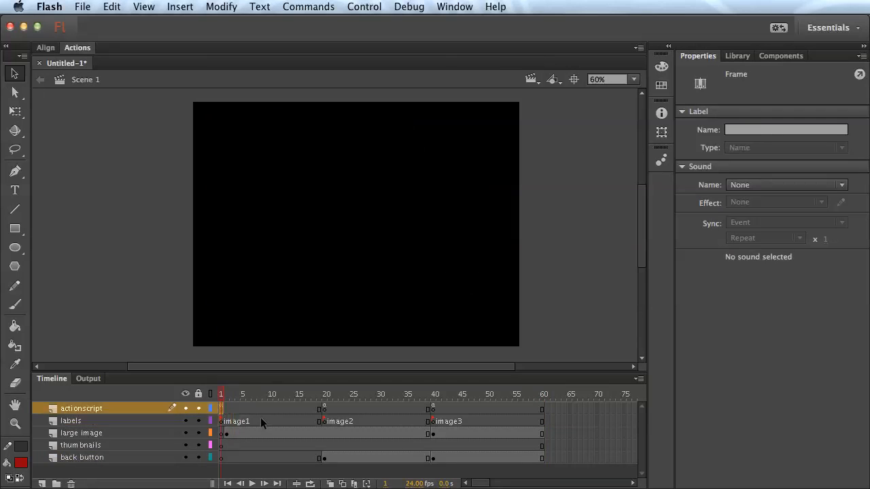
pyautogui.keyDown('shift'); pyautogui.click(542, 460); pyautogui.keyUp('shift')
pyautogui.rightClick(401, 437)
pyautogui.click(421, 488)
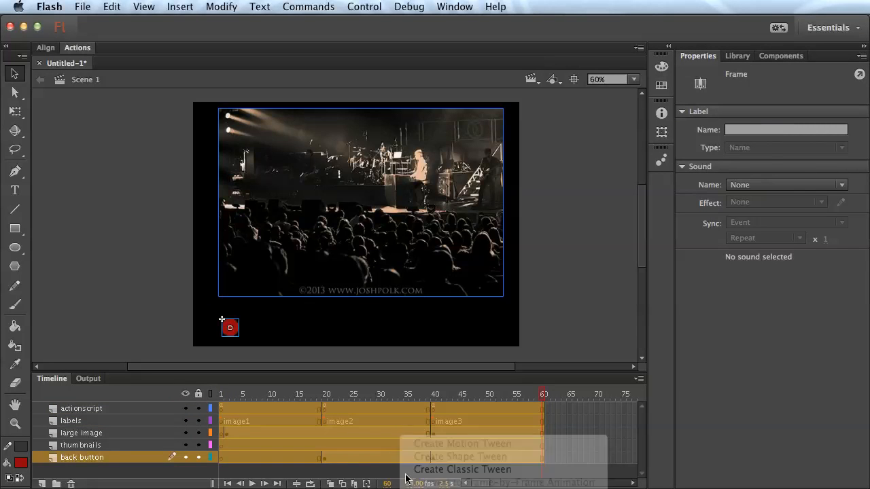
pyautogui.click(276, 457)
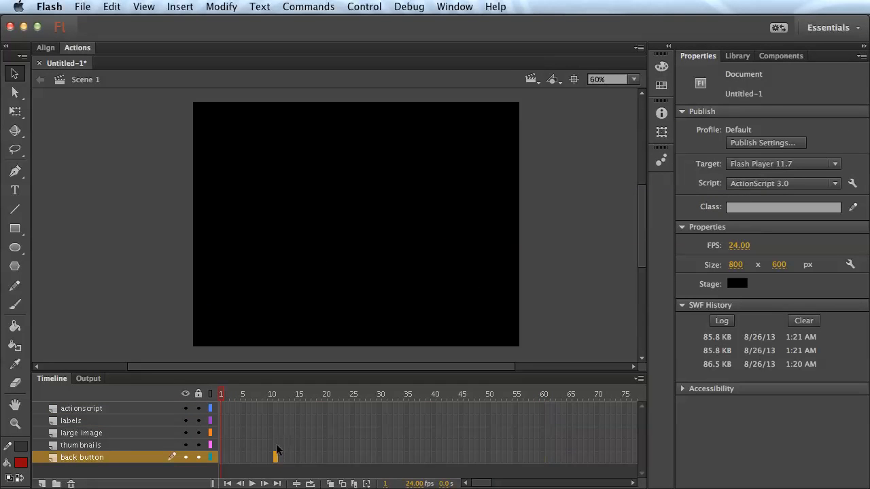
pyautogui.click(250, 419)
pyautogui.moveTo(272, 458); pyautogui.dragTo(219, 458)
pyautogui.click(222, 410)
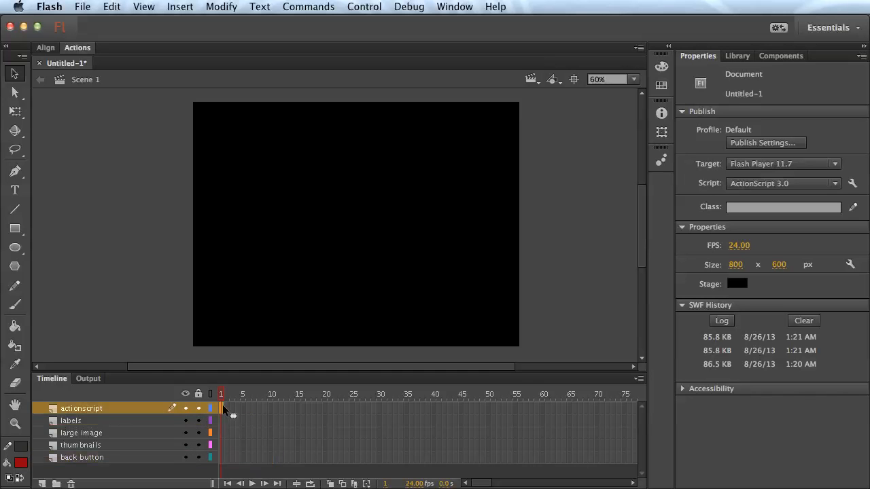
# Undo the removal of all frames from the timeline
pyautogui.click(434, 474)
pyautogui.press('super+z')
pyautogui.press('super+z')
pyautogui.press('super+z')
pyautogui.press('super+z')
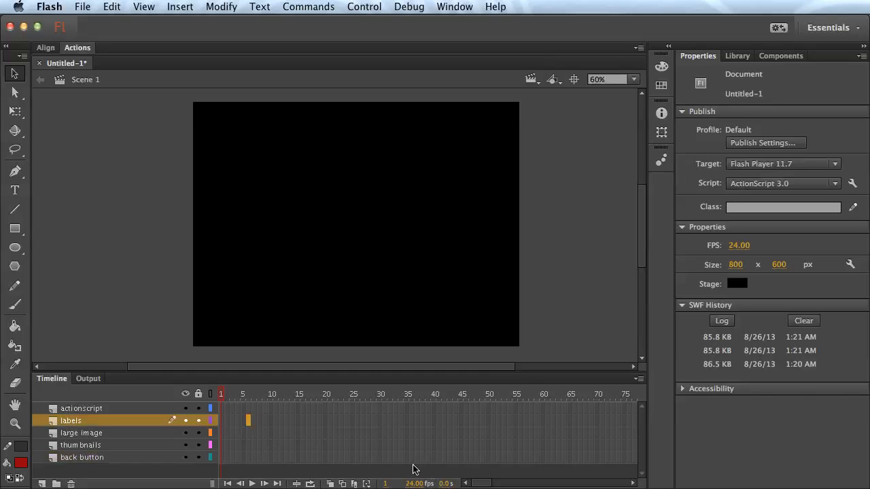
# Remove frames 2 to 60 from all layers, keeping only the first frame of each
pyautogui.click(253, 420)
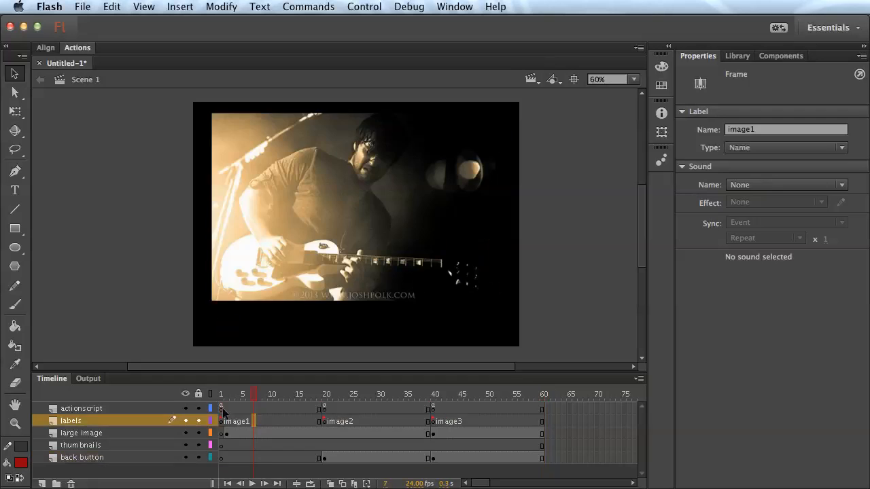
pyautogui.click(226, 409)
pyautogui.keyDown('shift'); pyautogui.click(541, 460); pyautogui.keyUp('shift')
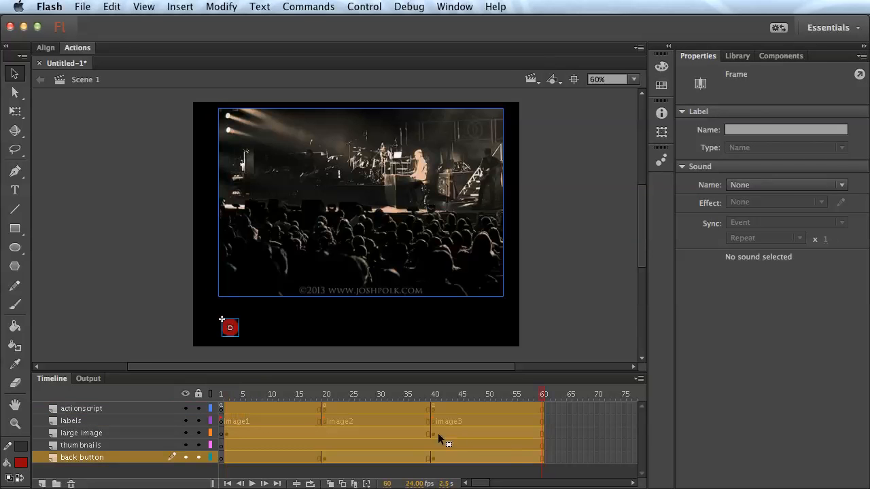
pyautogui.rightClick(441, 441)
pyautogui.click(495, 471)
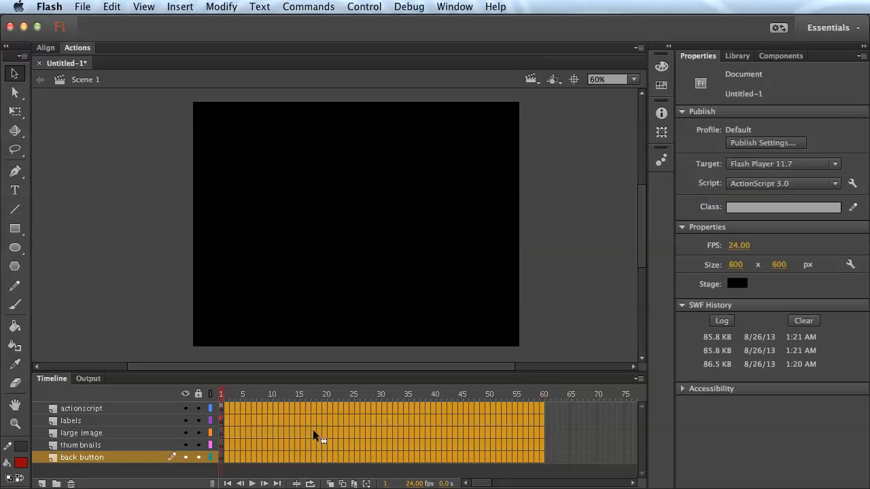
pyautogui.click(303, 433)
pyautogui.click(221, 422)
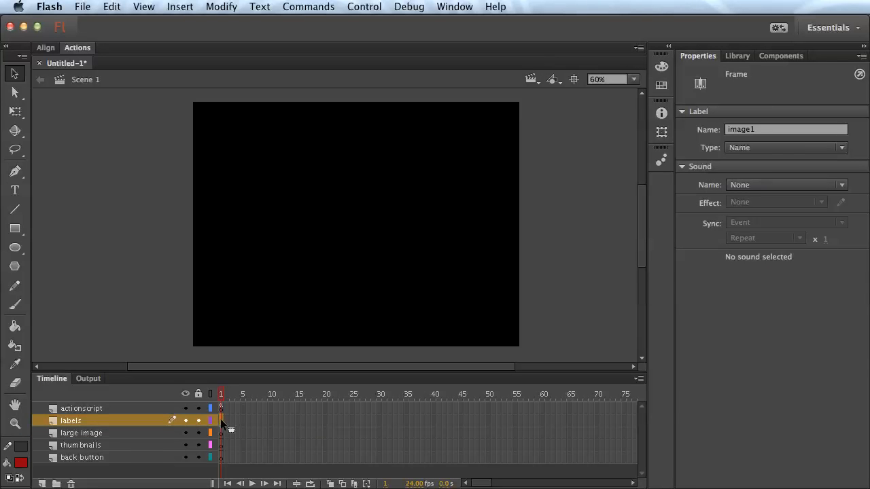
pyautogui.click(254, 433)
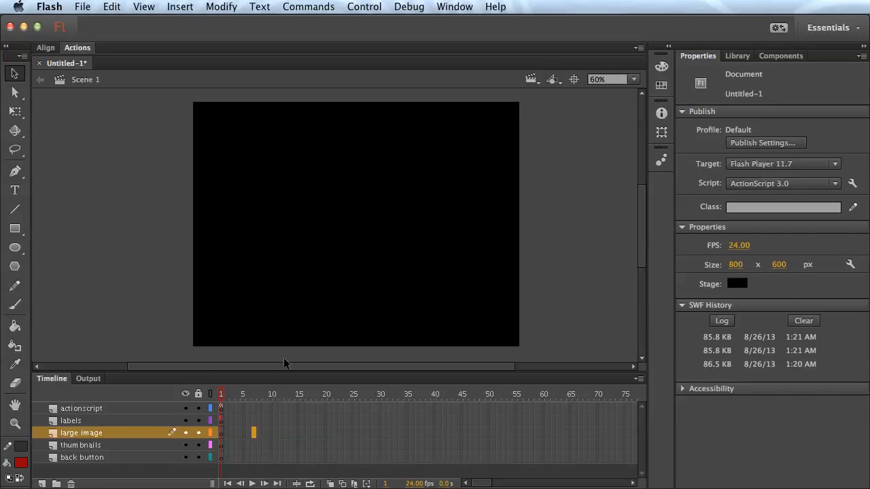
# Delete the back button and labels layers from the main timeline
pyautogui.click(87, 458)
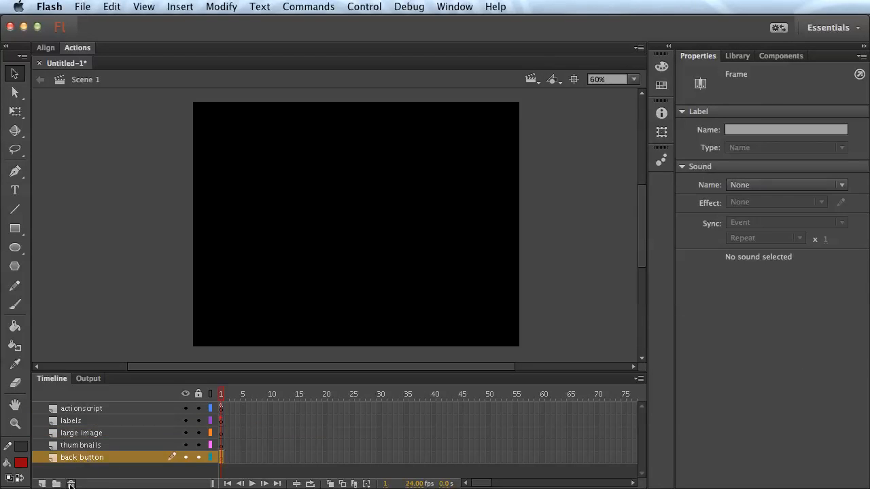
pyautogui.click(70, 484)
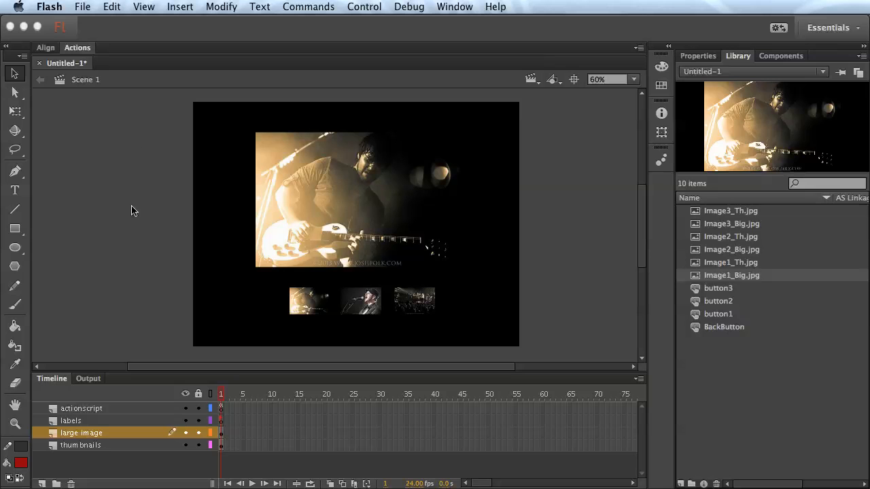
pyautogui.click(70, 420)
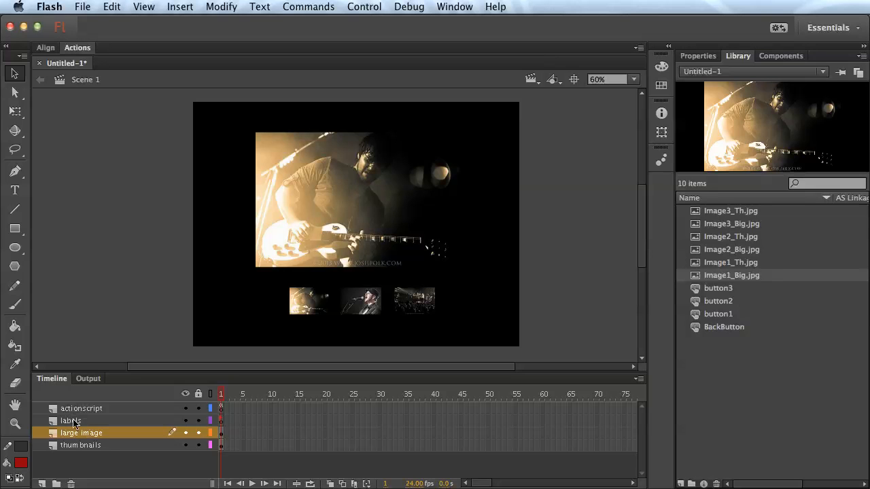
pyautogui.click(70, 421)
pyautogui.click(71, 484)
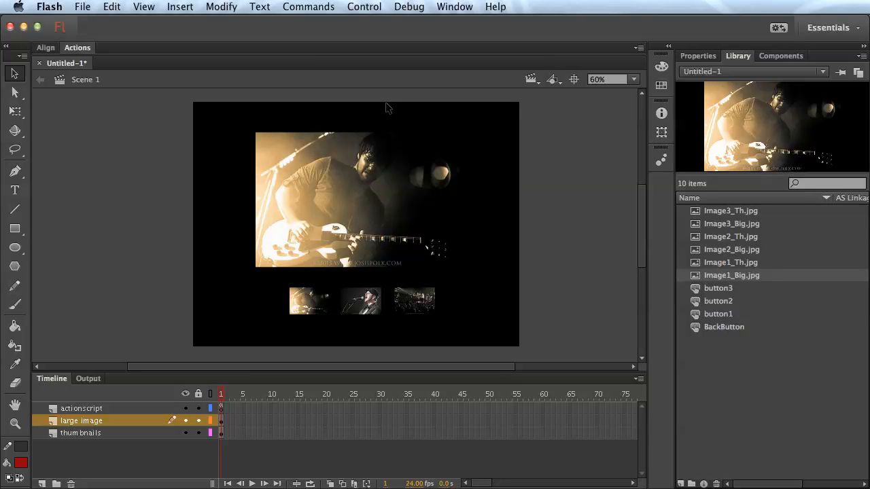
# Convert the large guitarist image on the stage to a Movie Clip symbol named largeImages
pyautogui.click(398, 196)
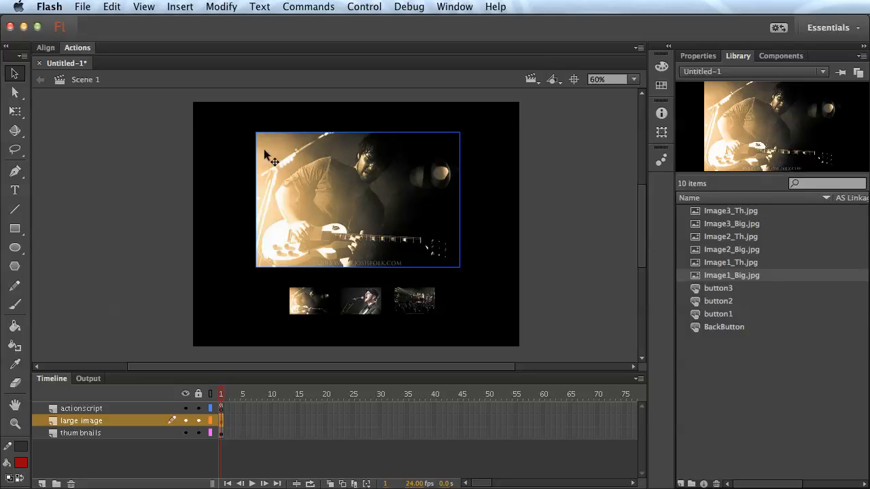
pyautogui.click(224, 142)
pyautogui.click(314, 165)
pyautogui.click(228, 7)
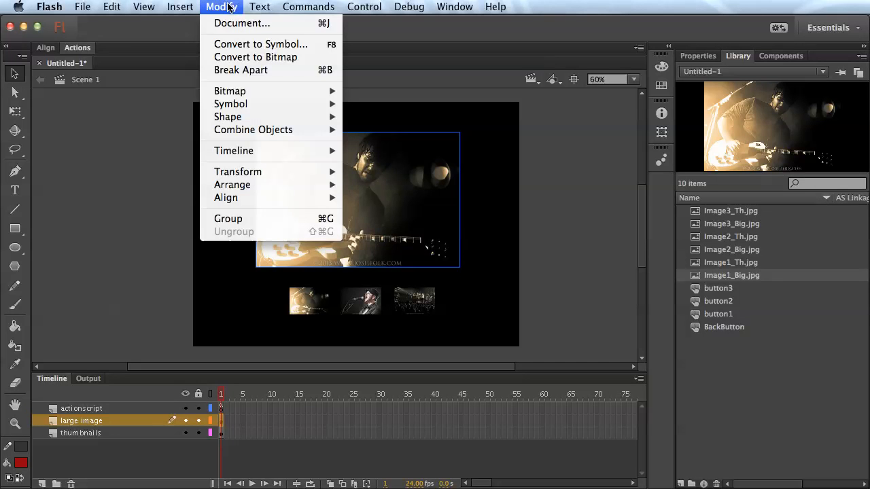
pyautogui.click(275, 44)
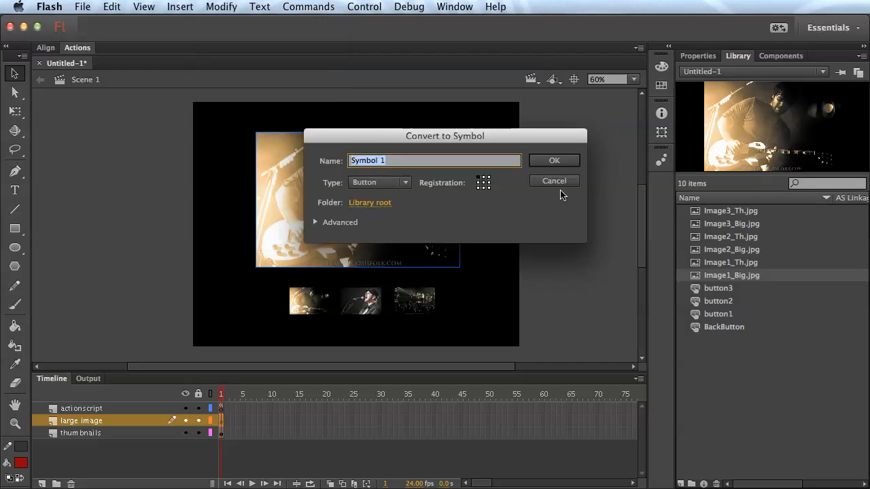
pyautogui.click(381, 183)
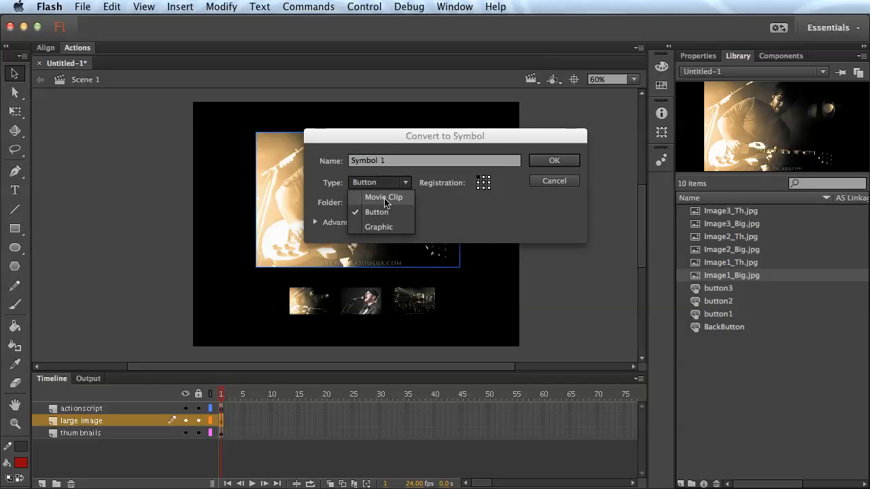
pyautogui.click(384, 198)
pyautogui.click(387, 161)
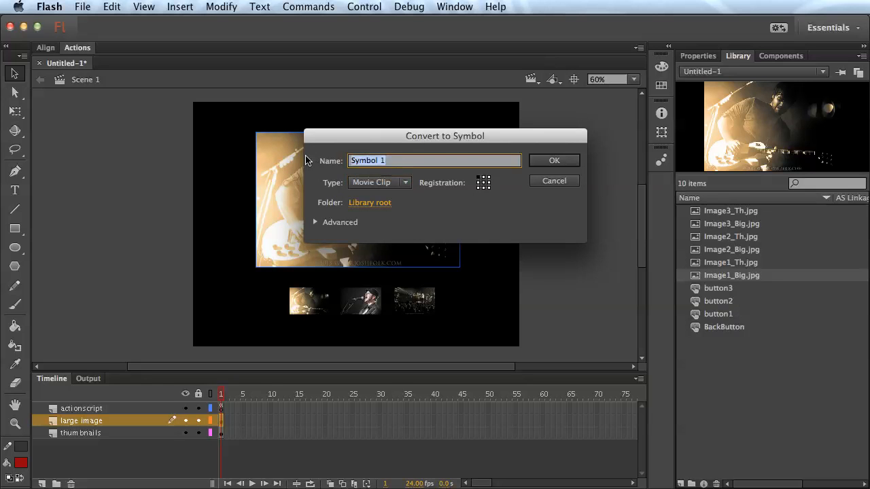
pyautogui.write('largeImages')
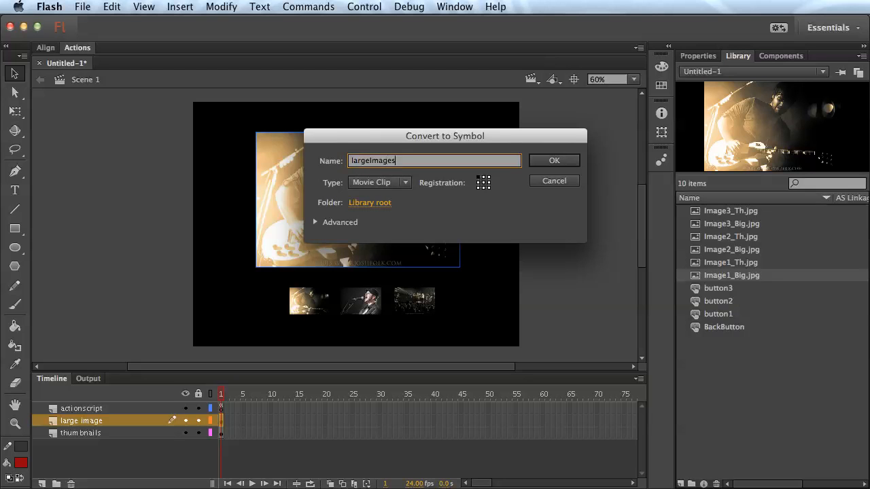
pyautogui.click(567, 162)
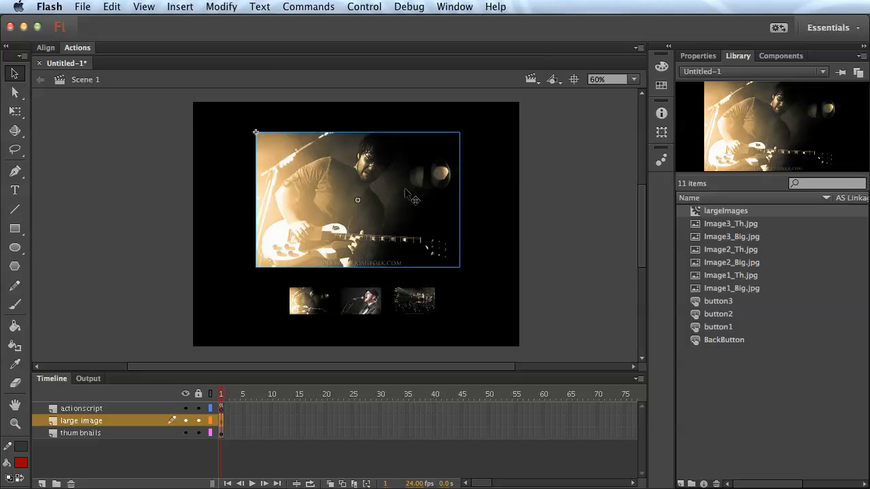
# Give the large image's movie clip the instance name myImages
pyautogui.click(696, 57)
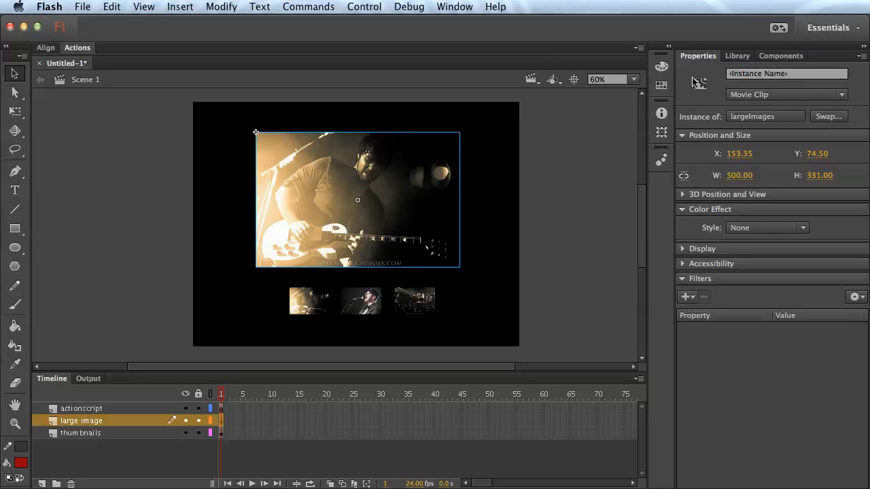
pyautogui.click(739, 73)
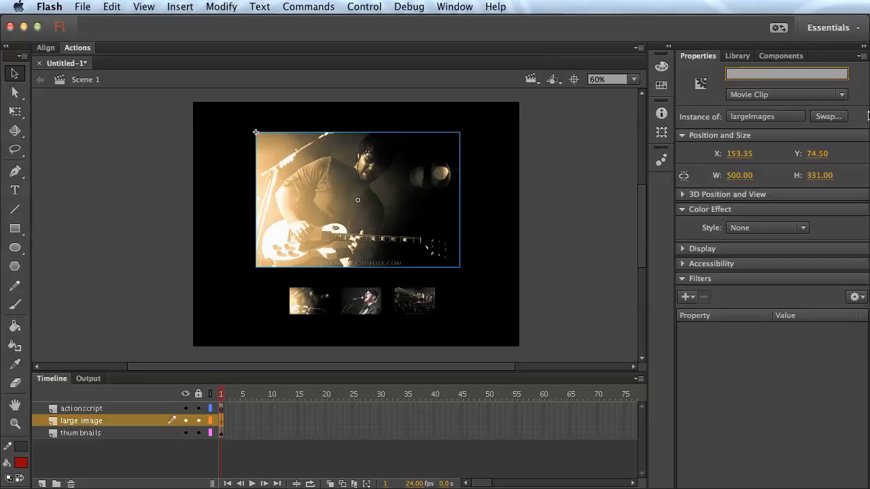
pyautogui.write('myImages')
pyautogui.press('Return')
pyautogui.click(553, 203)
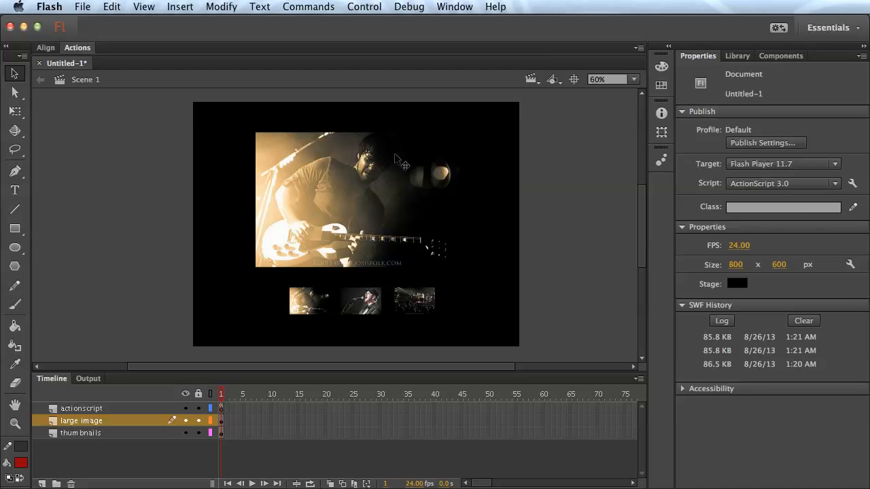
# Open the large image's movie clip for editing in place
pyautogui.click(357, 177)
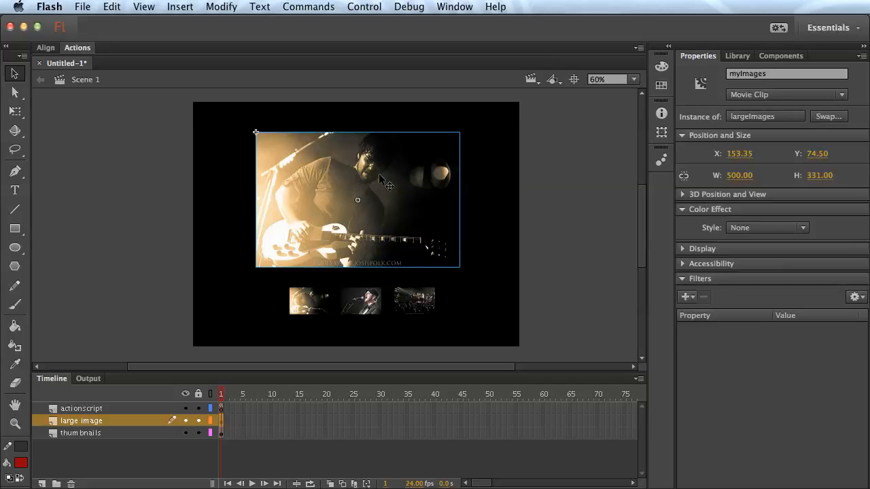
pyautogui.doubleClick(379, 175)
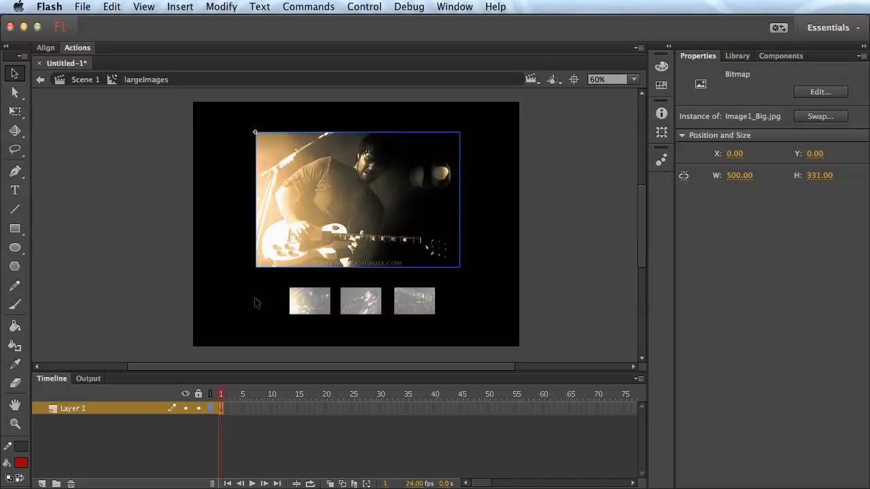
pyautogui.click(261, 427)
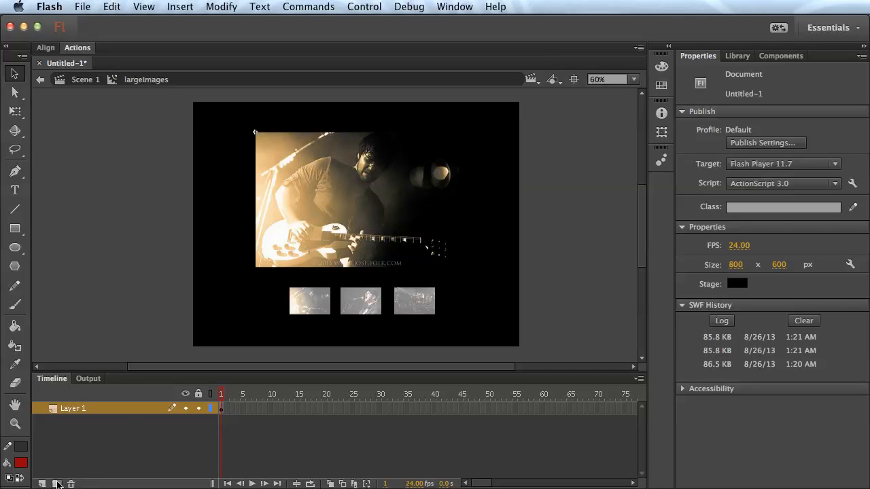
# Add a layer named labels inside the largeImages clip and give its first frame the label image1
pyautogui.click(42, 484)
pyautogui.doubleClick(74, 410)
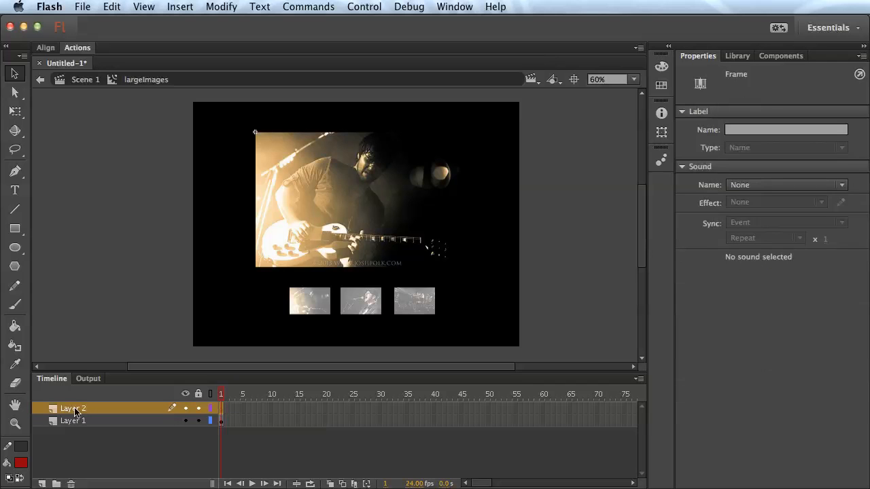
pyautogui.write('label')
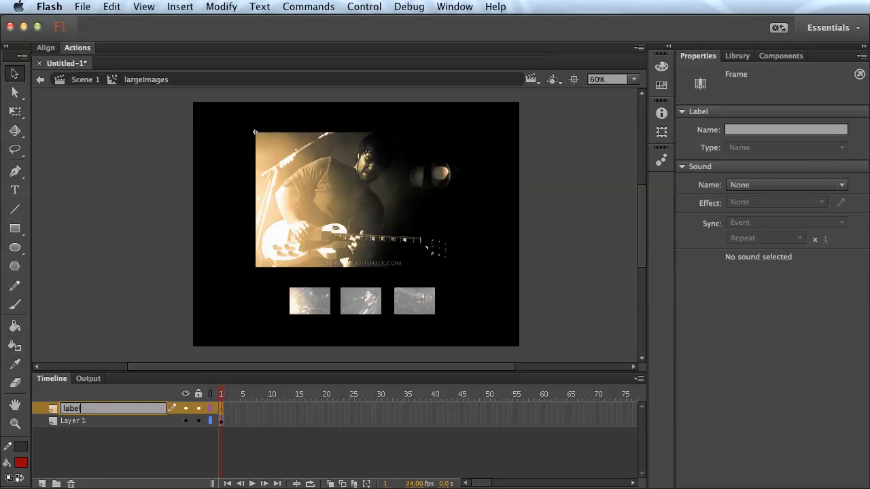
pyautogui.write('s')
pyautogui.press('Return')
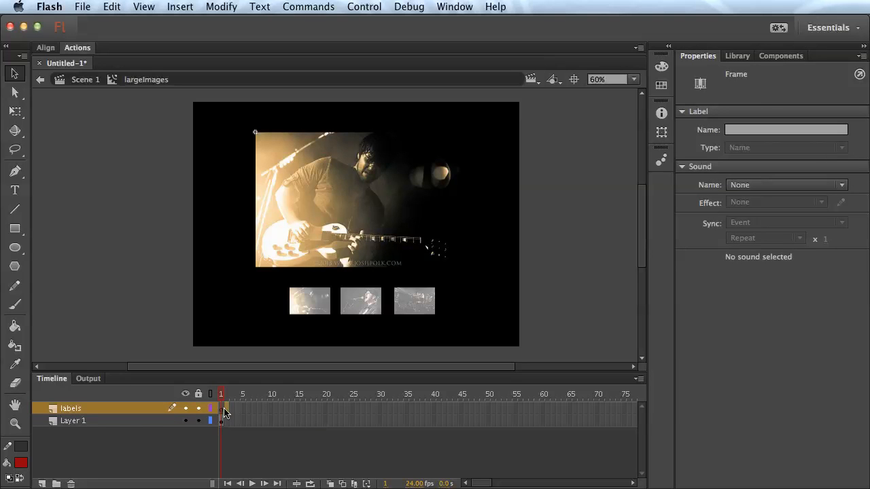
pyautogui.click(755, 129)
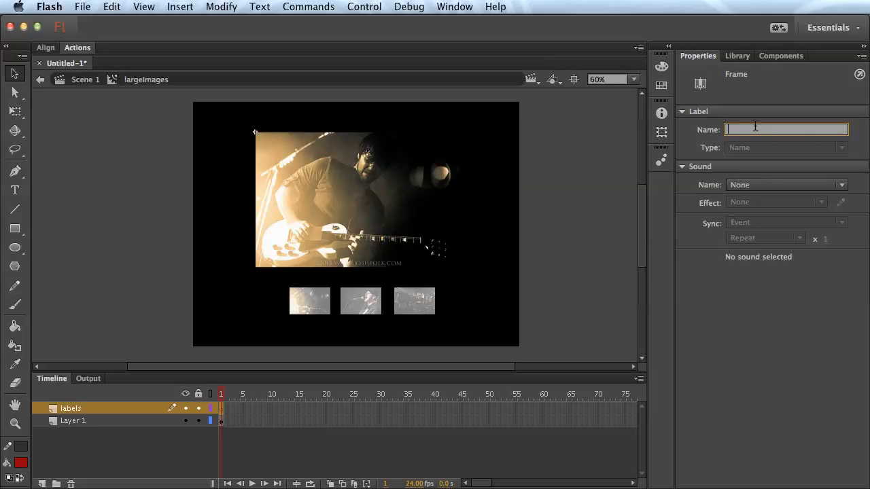
pyautogui.write('image1')
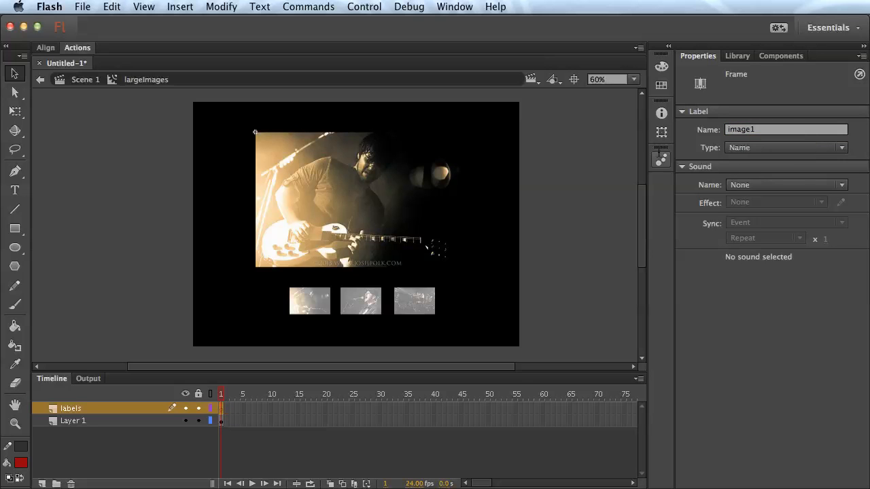
# Insert a keyframe at frame 20 of the labels layer and label it image2
pyautogui.rightClick(325, 407)
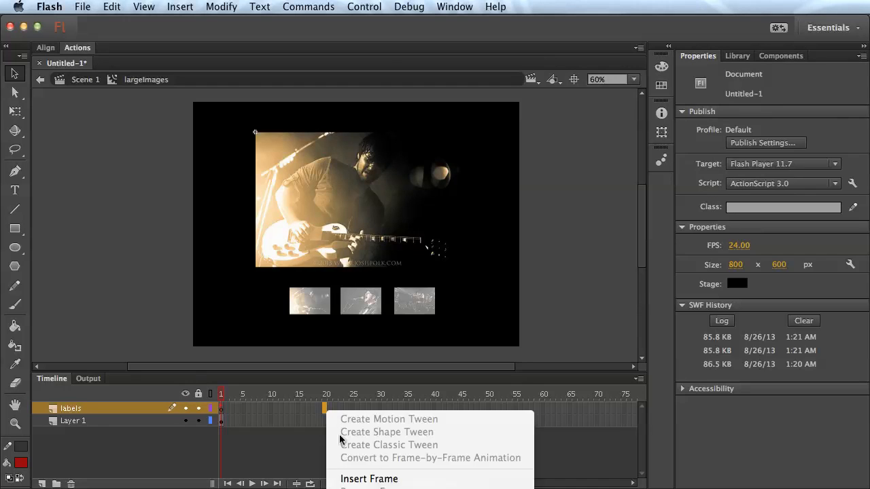
pyautogui.click(381, 488)
pyautogui.click(743, 129)
pyautogui.write('image2')
pyautogui.press('Return')
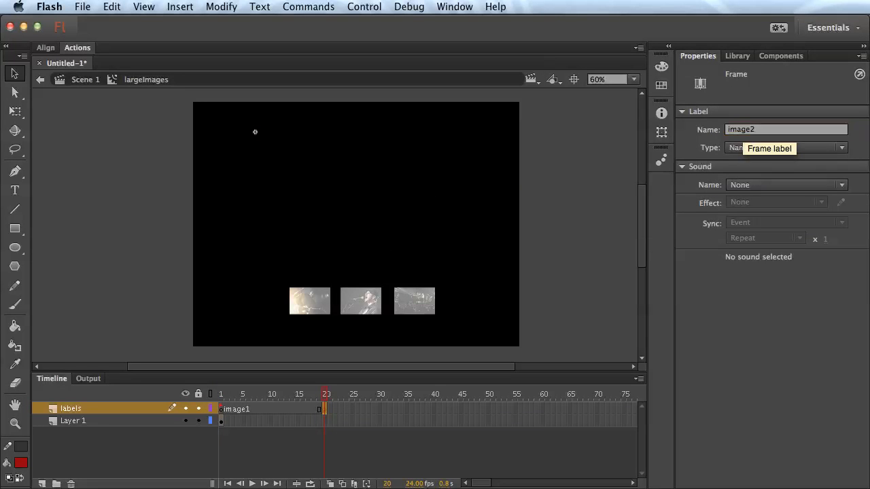
# Insert a keyframe at frame 40 of the labels layer and label it image3
pyautogui.click(432, 409)
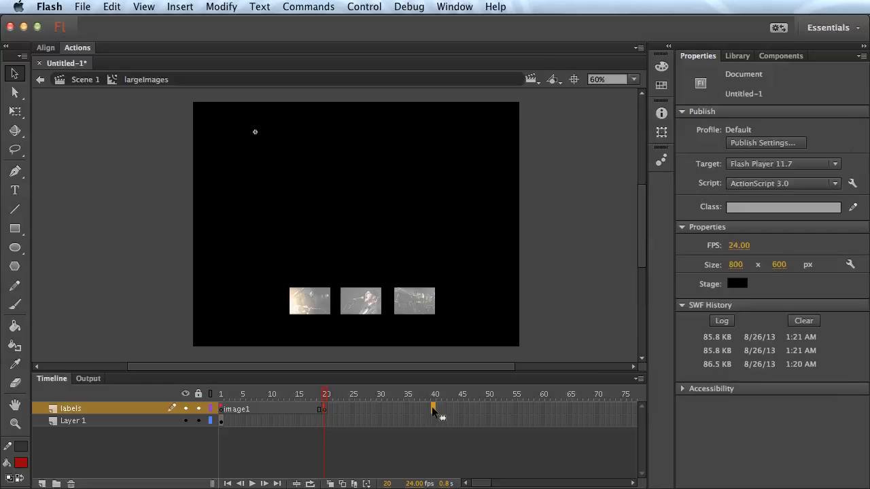
pyautogui.rightClick(432, 407)
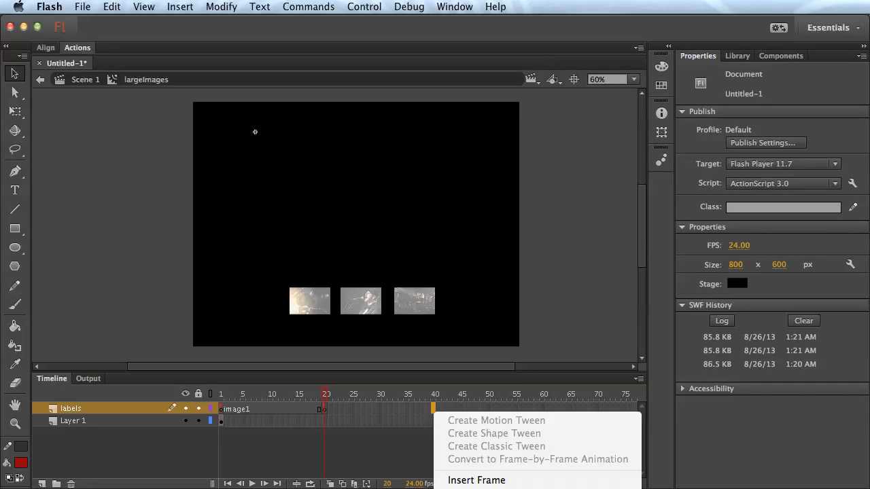
pyautogui.click(478, 488)
pyautogui.click(754, 129)
pyautogui.write('image3')
pyautogui.press('Return')
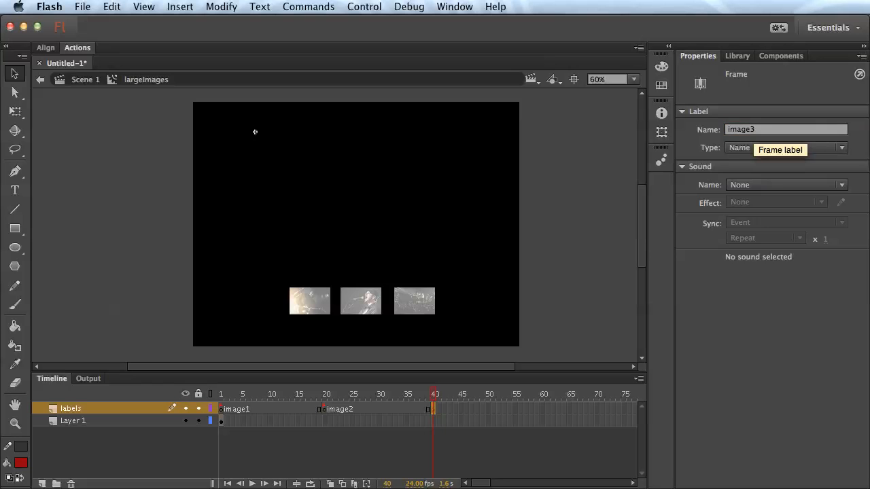
# Extend the labels layer to frame 60
pyautogui.rightClick(543, 408)
pyautogui.click(552, 481)
pyautogui.click(533, 446)
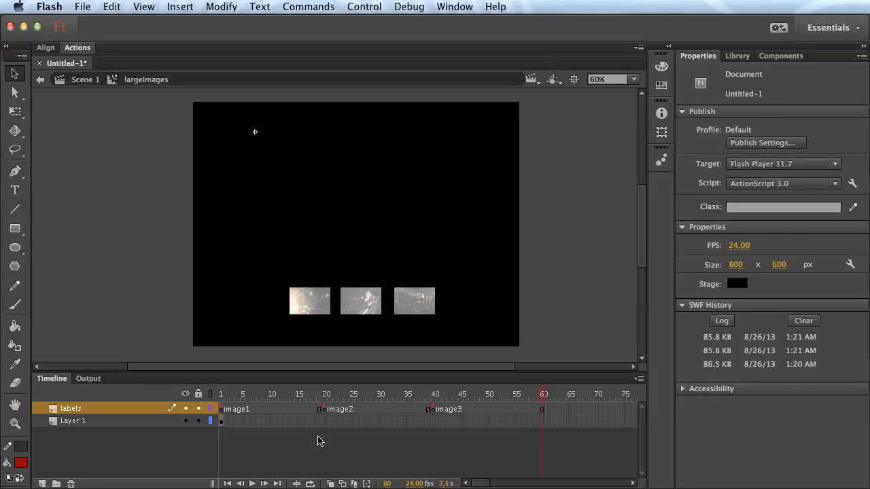
# Add keyframes to Layer 1 at frames 20 and 40 and extend the layer to frame 60
pyautogui.click(222, 422)
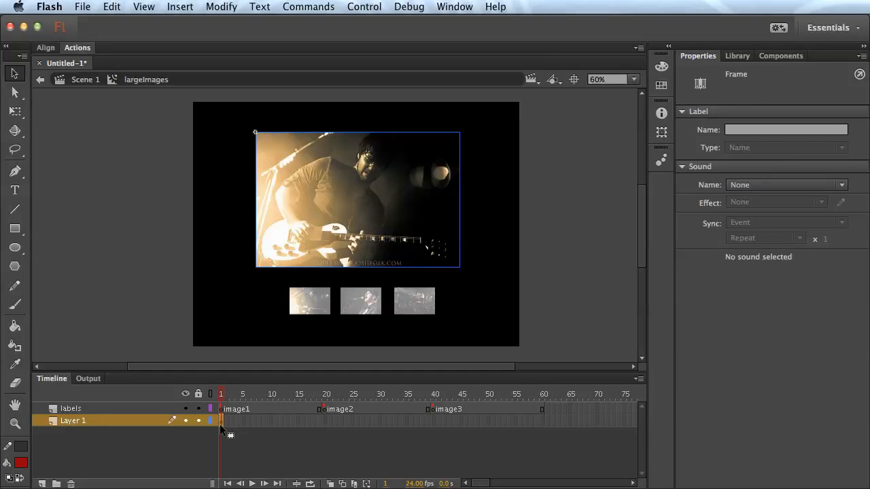
pyautogui.moveTo(222, 417); pyautogui.dragTo(433, 420)
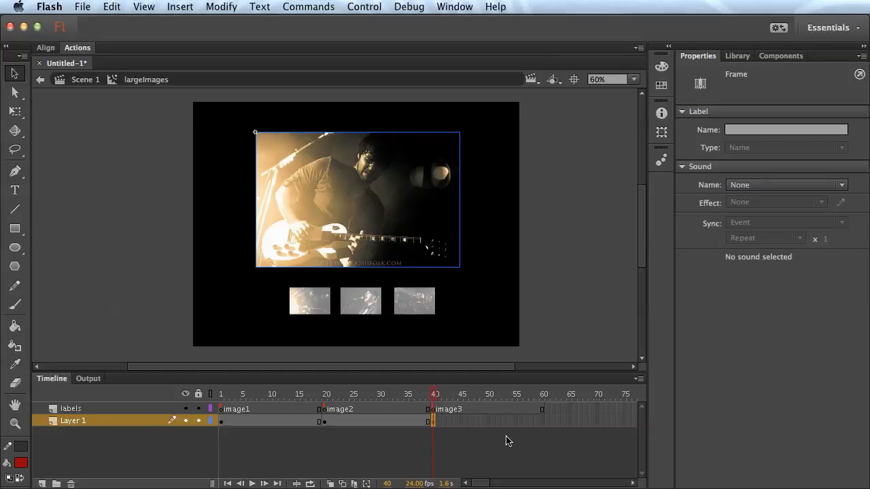
pyautogui.click(542, 420)
pyautogui.rightClick(543, 420)
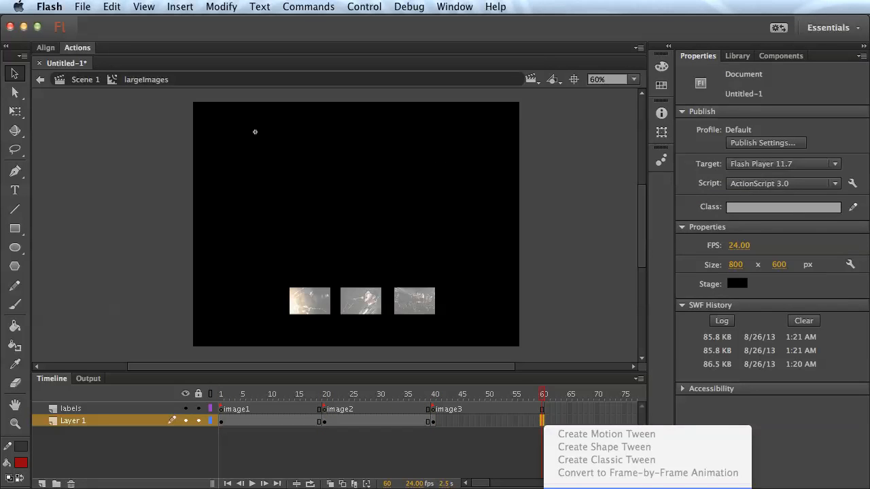
pyautogui.click(568, 488)
# Swap the large bitmap at frame 20 for Image2_Big.jpg
pyautogui.click(323, 421)
pyautogui.click(366, 206)
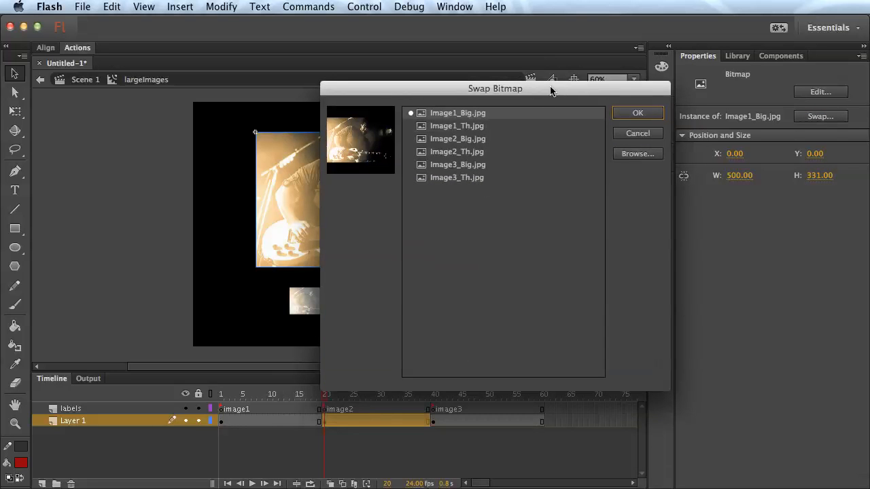
pyautogui.click(476, 138)
pyautogui.click(638, 114)
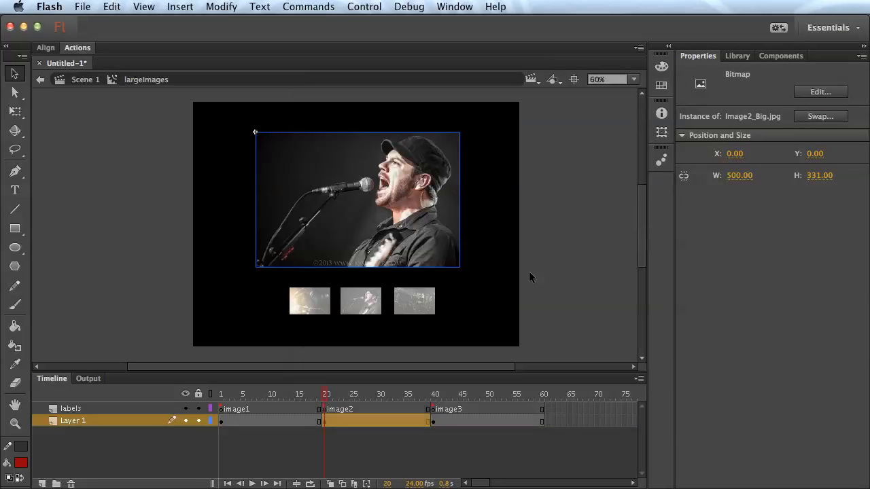
# Swap the large bitmap at frame 40 for Image3_Big.jpg and return the playhead to frame 1
pyautogui.click(435, 423)
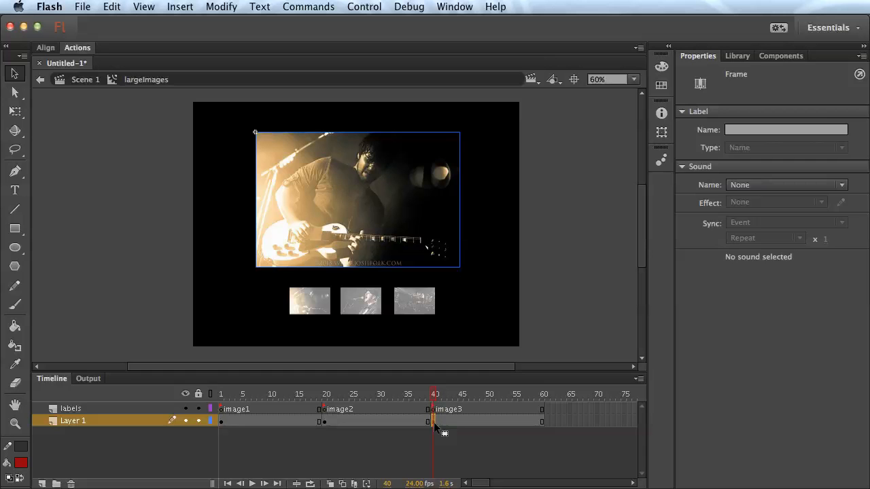
pyautogui.click(422, 166)
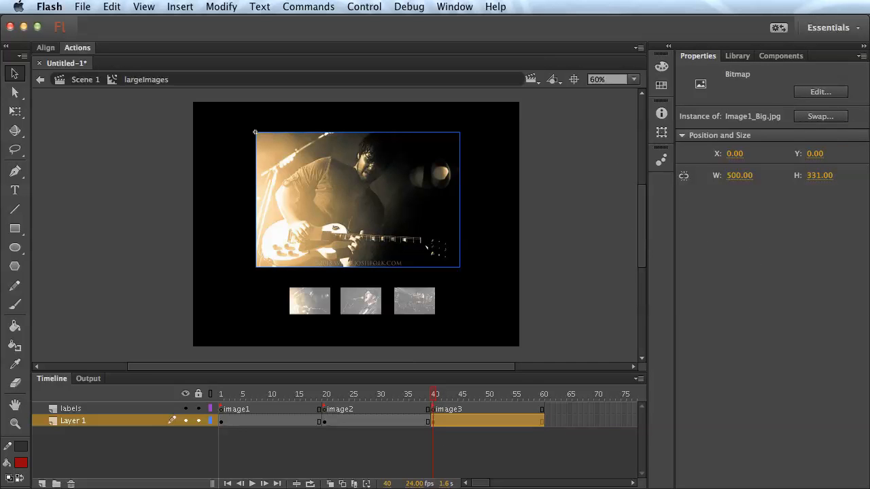
pyautogui.click(397, 156)
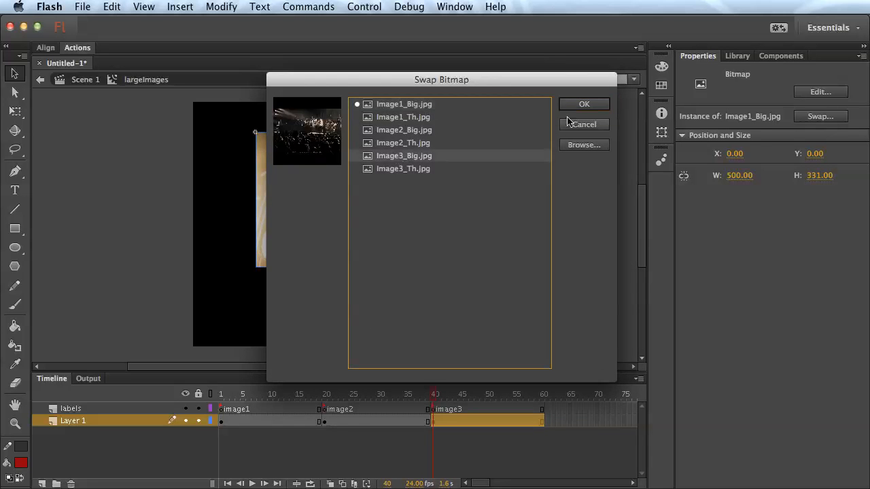
pyautogui.click(579, 104)
pyautogui.click(557, 192)
pyautogui.moveTo(427, 394); pyautogui.dragTo(218, 383)
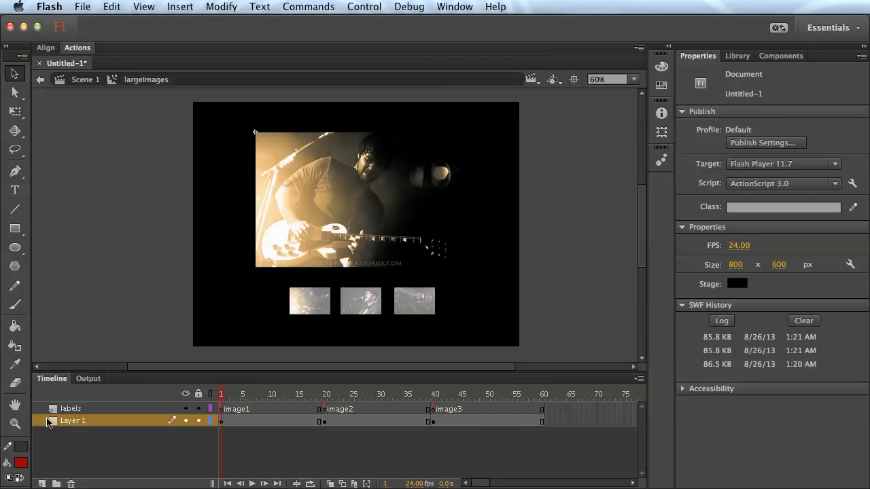
# Rename Layer 1 of the movie clip as large images
pyautogui.doubleClick(73, 422)
pyautogui.write('large images')
pyautogui.press('Return')
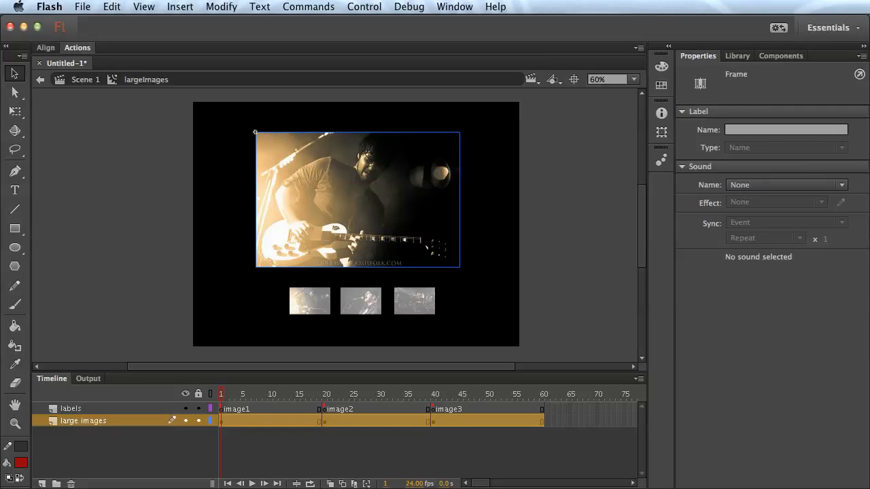
# Leave the largeImages clip and return to the Scene 1 timeline
pyautogui.click(153, 195)
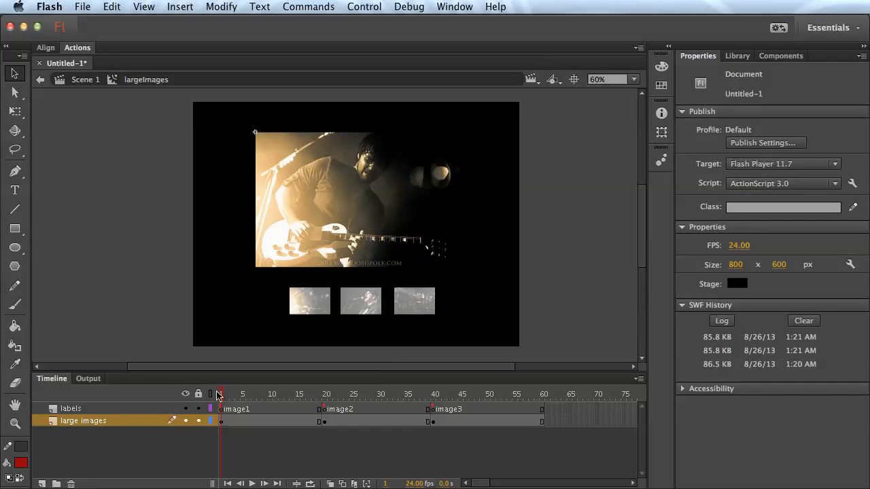
pyautogui.moveTo(218, 396); pyautogui.dragTo(187, 399)
pyautogui.click(80, 81)
pyautogui.click(170, 292)
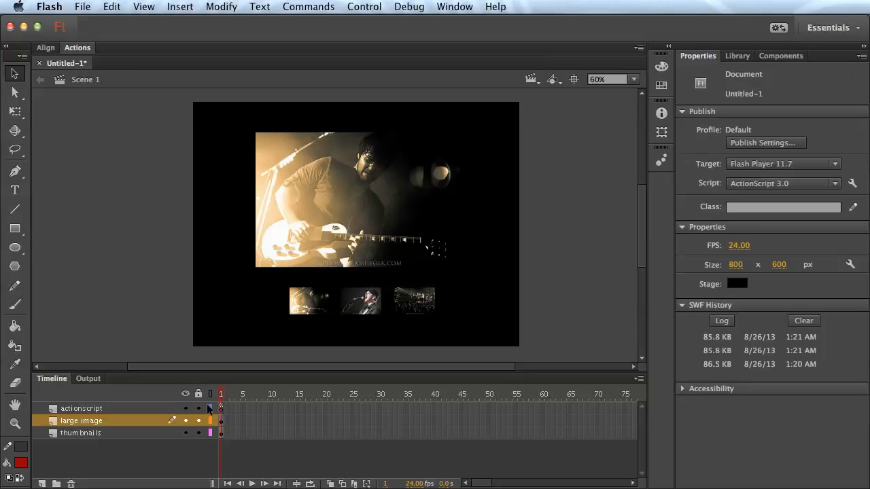
# Check the properties of the large movie clip and the three thumbnails, and examine the button symbols in the library
pyautogui.click(352, 202)
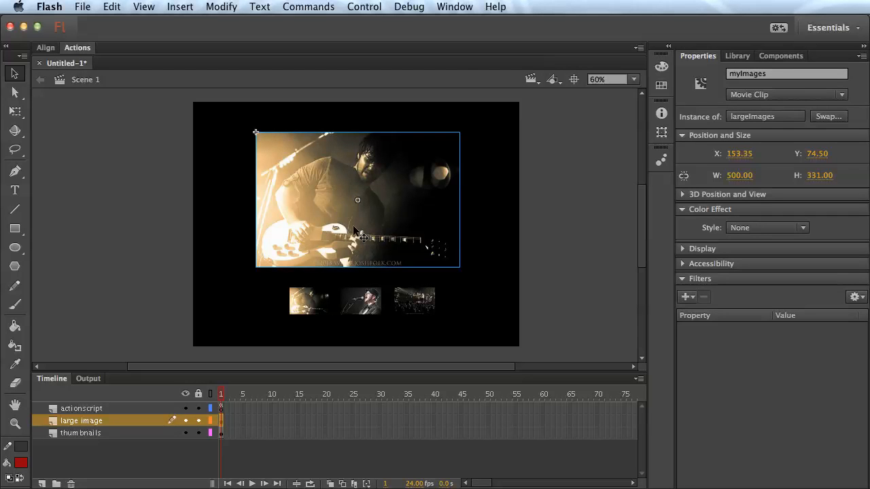
pyautogui.click(320, 311)
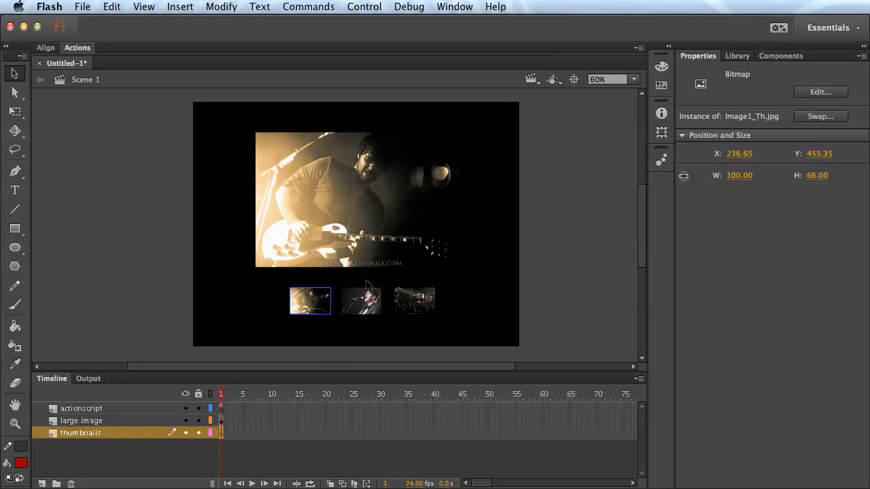
pyautogui.click(370, 311)
pyautogui.click(420, 310)
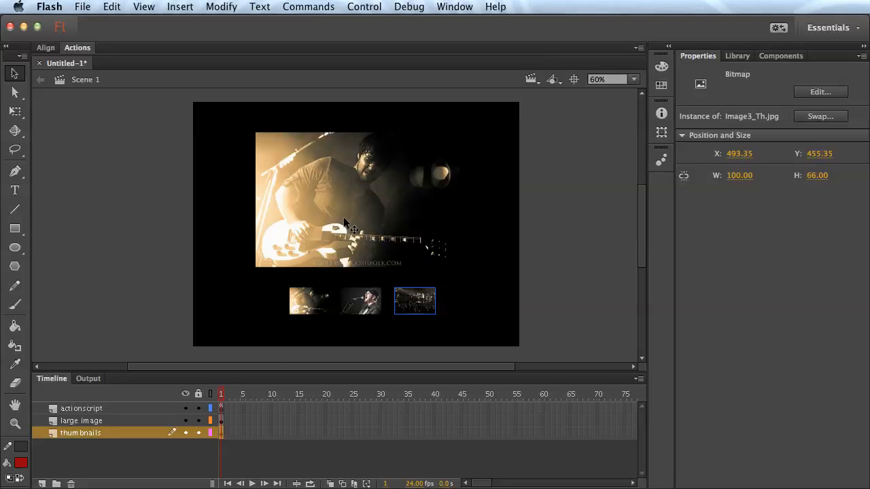
pyautogui.click(314, 309)
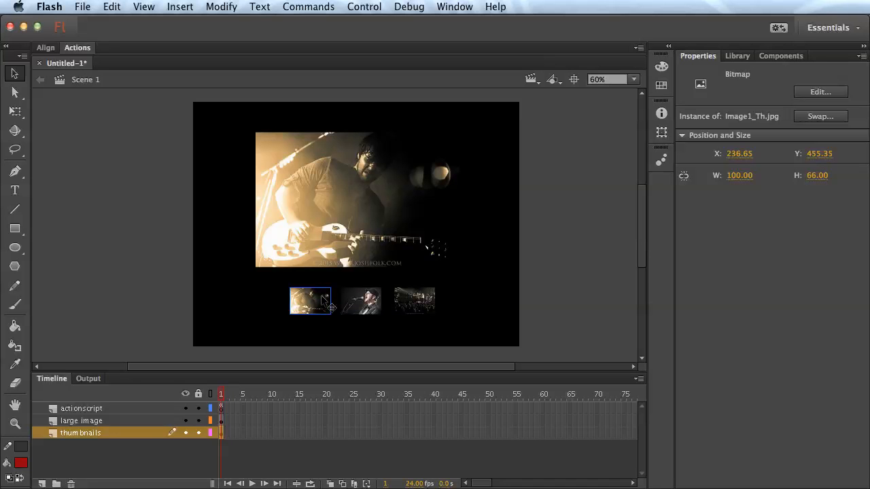
pyautogui.click(744, 56)
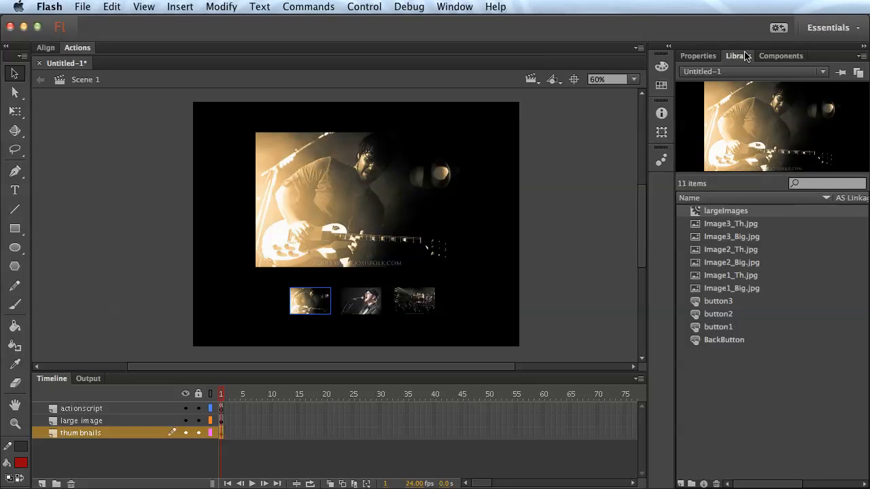
pyautogui.click(724, 316)
pyautogui.click(722, 328)
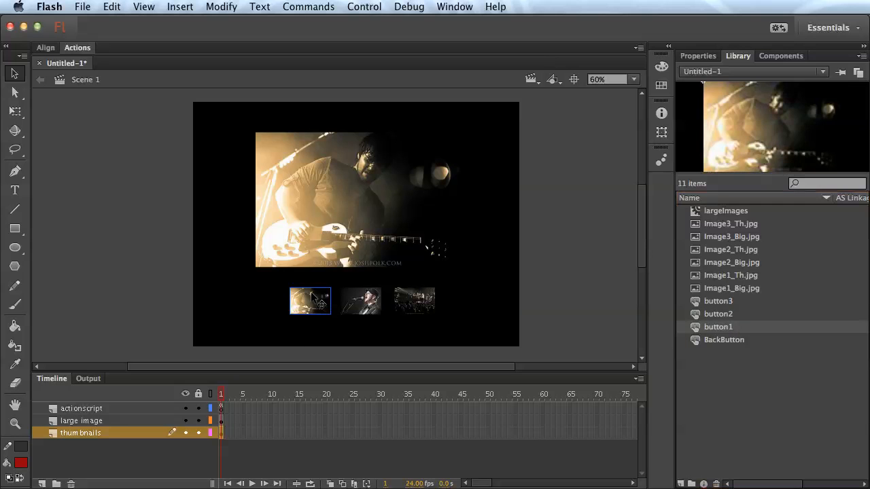
# Delete the three thumbnail bitmaps below the large image
pyautogui.press('Delete')
pyautogui.click(360, 305)
pyautogui.press('Delete')
pyautogui.click(427, 306)
pyautogui.press('Delete')
# Place the library symbols button1, button2 and button3 in a row below the large image on the thumbnails layer
pyautogui.moveTo(705, 331); pyautogui.dragTo(319, 316)
pyautogui.moveTo(718, 316); pyautogui.dragTo(366, 312)
pyautogui.moveTo(721, 303); pyautogui.dragTo(429, 320)
pyautogui.click(505, 321)
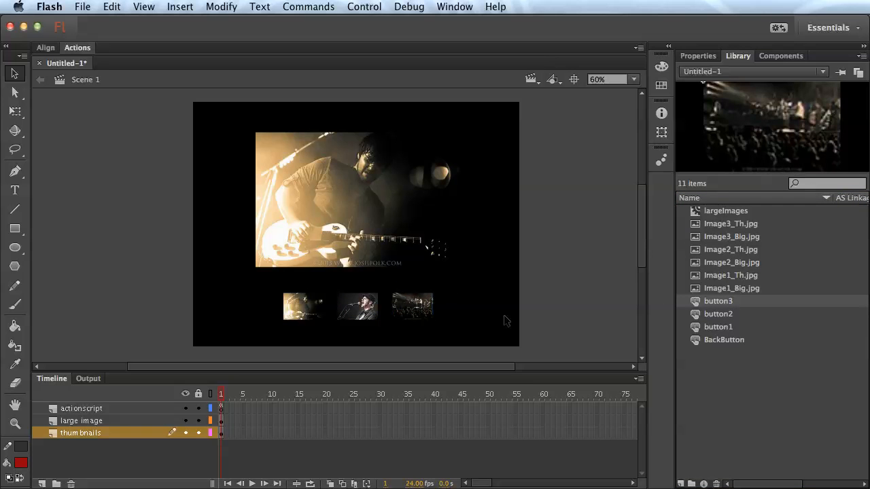
# Check the instance properties of the three thumbnail buttons and review the button event listeners in the actionscript layer's frame script
pyautogui.click(320, 312)
pyautogui.click(376, 315)
pyautogui.click(438, 313)
pyautogui.click(704, 57)
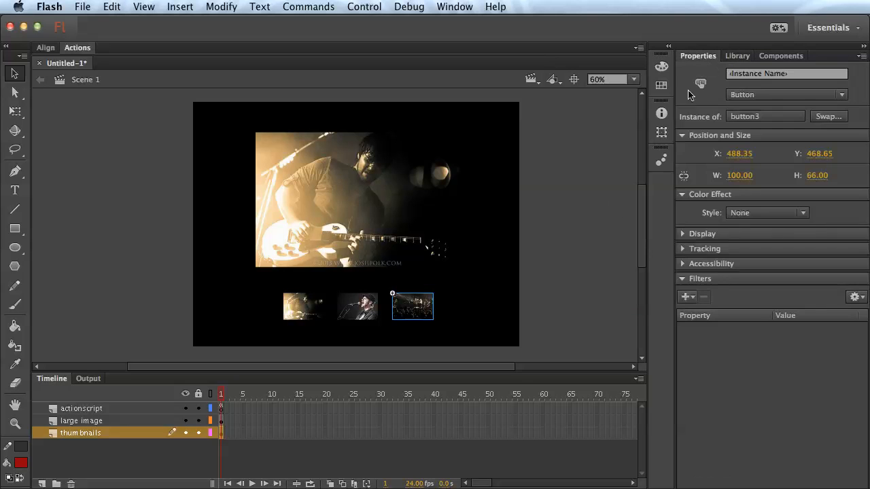
pyautogui.click(208, 312)
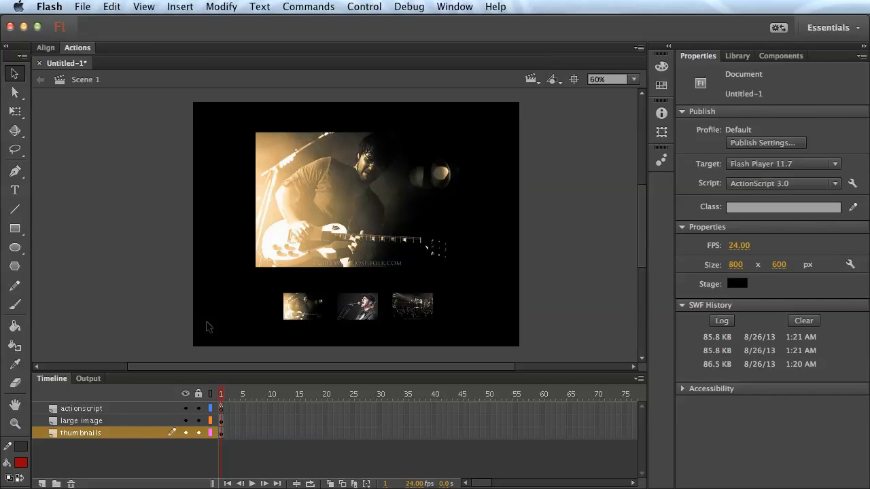
pyautogui.click(221, 408)
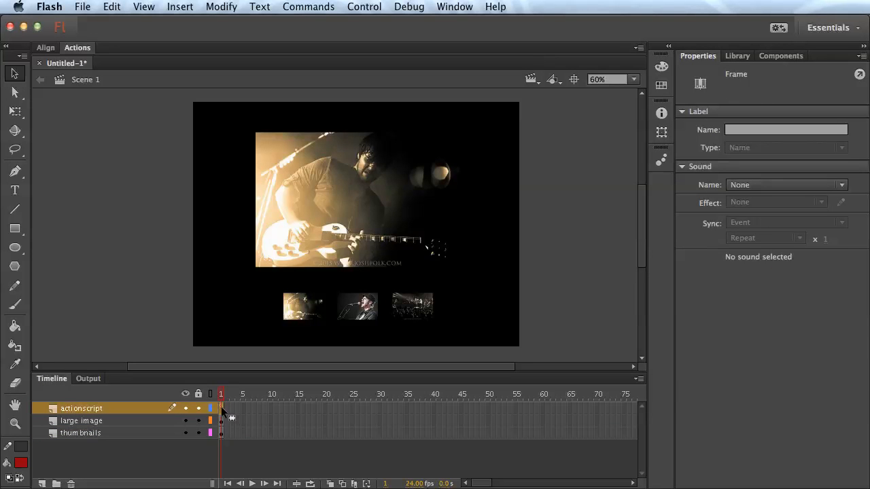
pyautogui.click(81, 50)
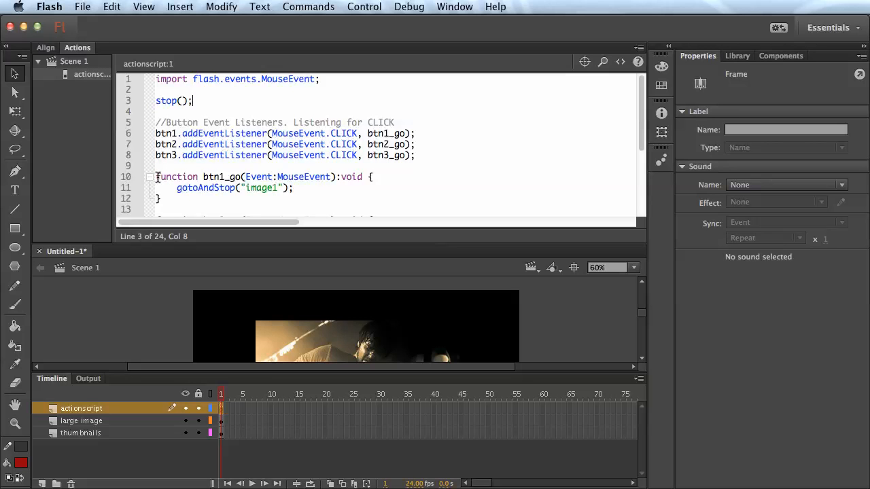
pyautogui.press('super+Return')
pyautogui.click(417, 157)
pyautogui.doubleClick(77, 48)
# Give the three thumbnail buttons the instance names btn1, btn2 and btn3, in order from the guitarist to the crowd picture
pyautogui.click(316, 323)
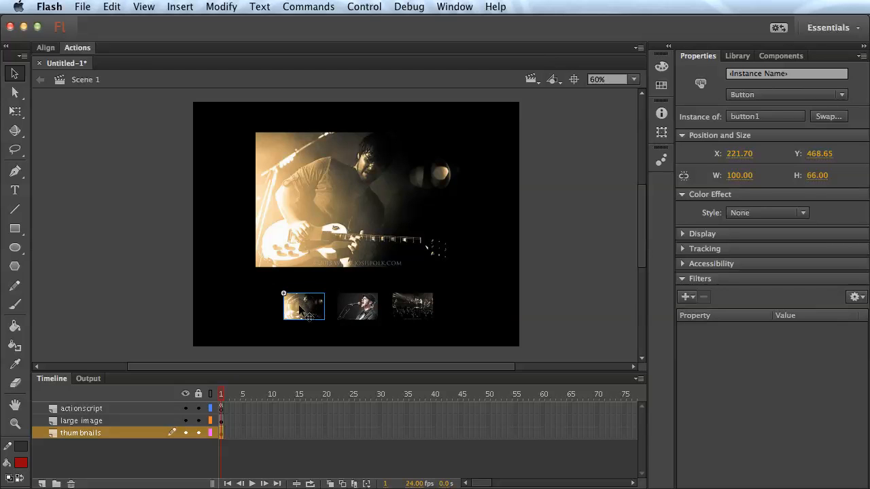
pyautogui.click(767, 72)
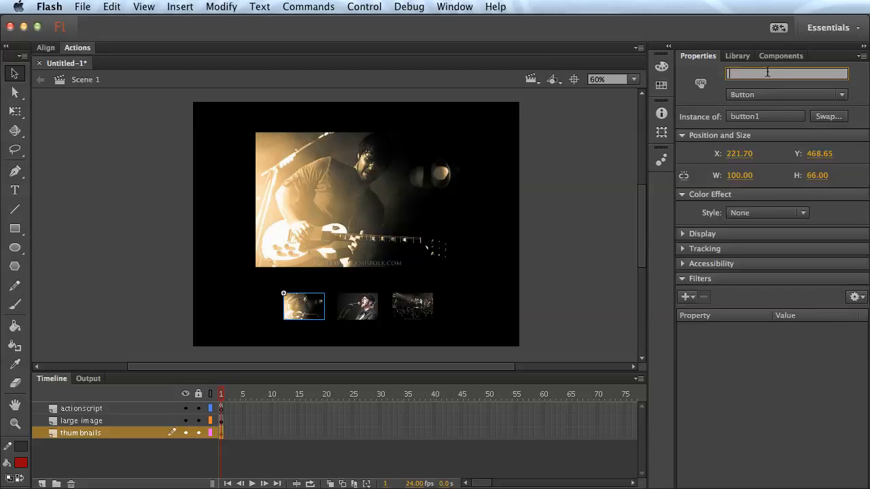
pyautogui.write('btn1')
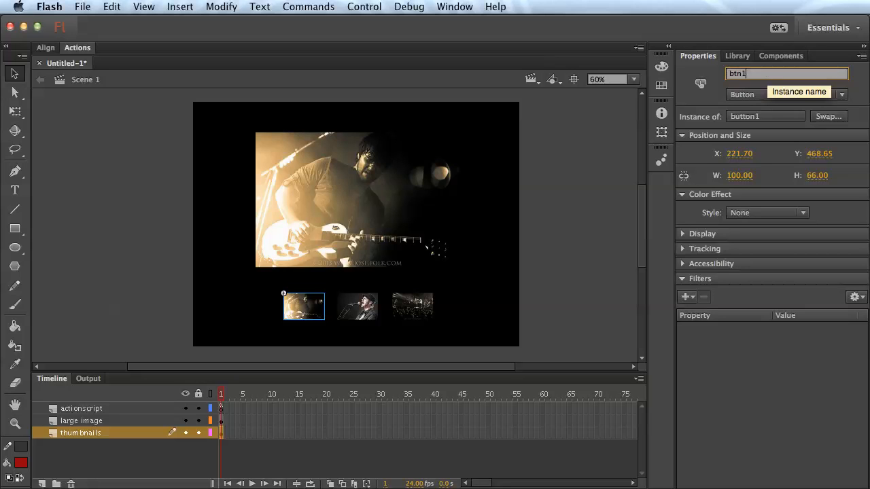
pyautogui.press('Return')
pyautogui.click(360, 309)
pyautogui.click(748, 74)
pyautogui.write('btn2')
pyautogui.press('Return')
pyautogui.click(427, 312)
pyautogui.click(791, 73)
pyautogui.write('btn3')
pyautogui.press('Return')
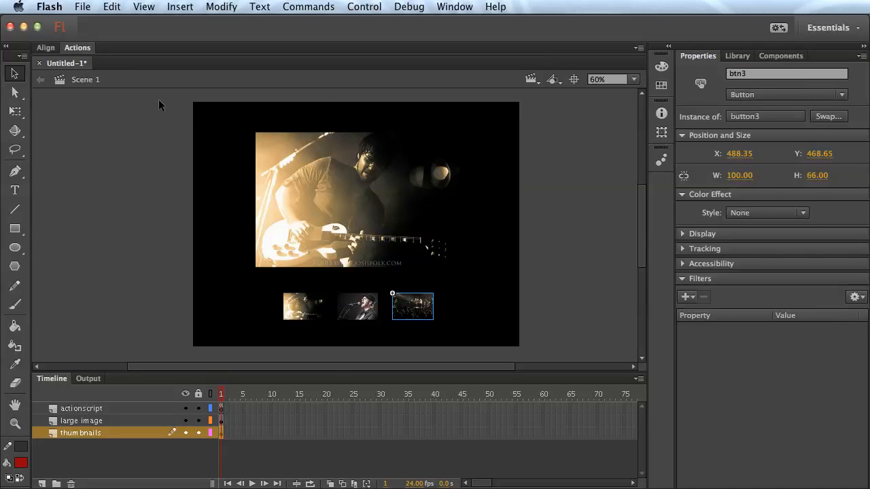
# Review the button listeners and functions in the actionscript layer's frame script, and check the large image movie clip's instance name
pyautogui.click(222, 408)
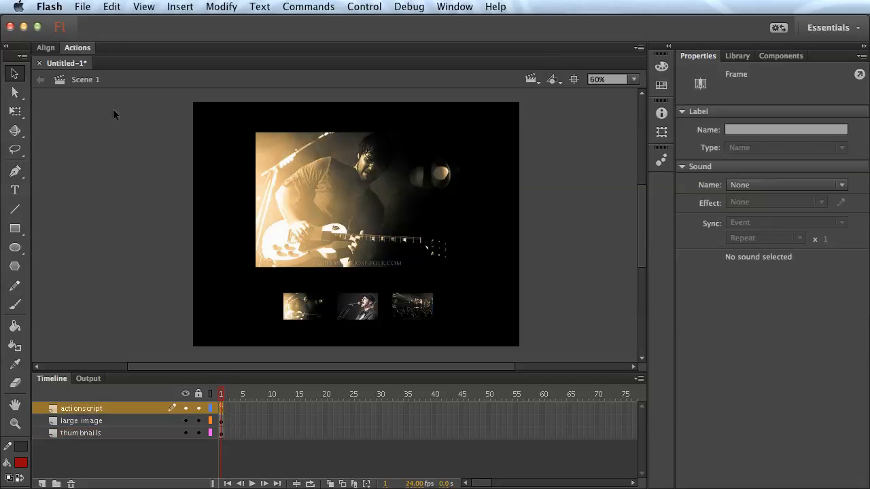
pyautogui.click(76, 48)
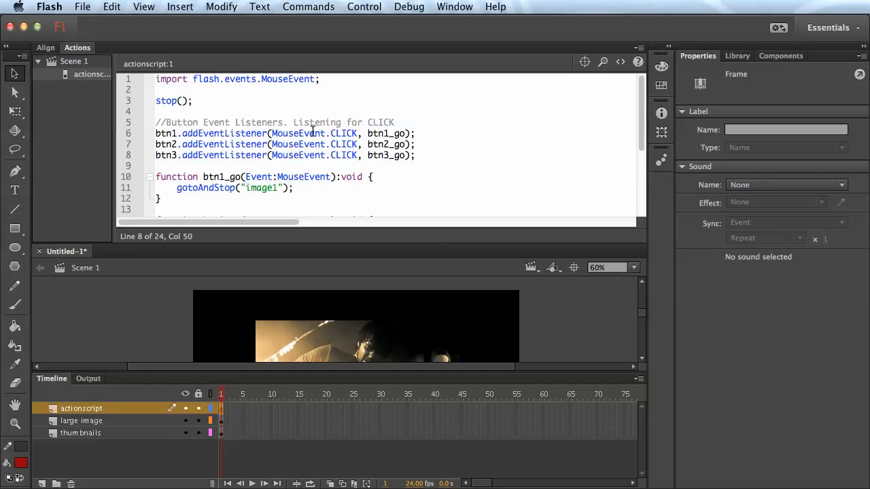
pyautogui.scroll(-1, 397, 134)
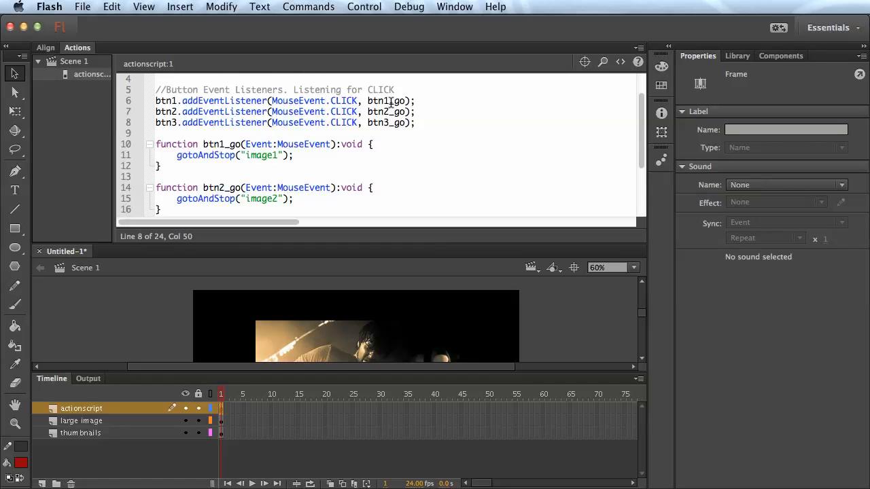
pyautogui.click(235, 155)
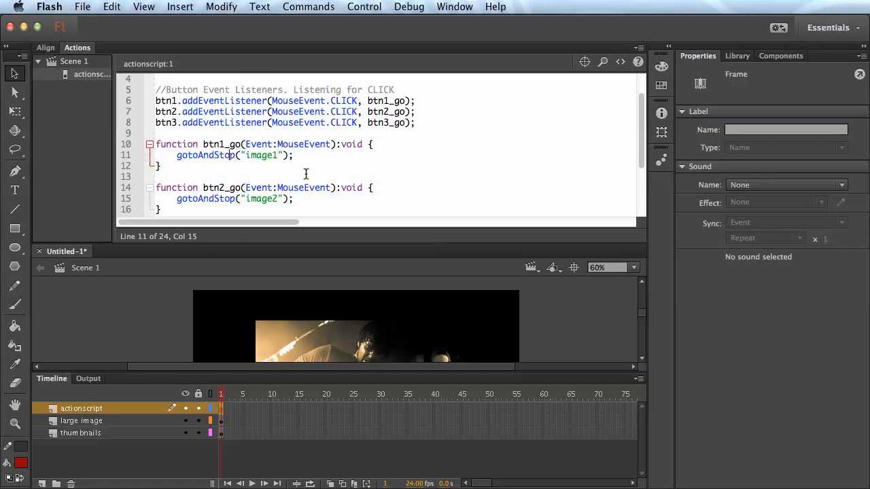
pyautogui.scroll(-2, 361, 169)
pyautogui.scroll(1, 360, 172)
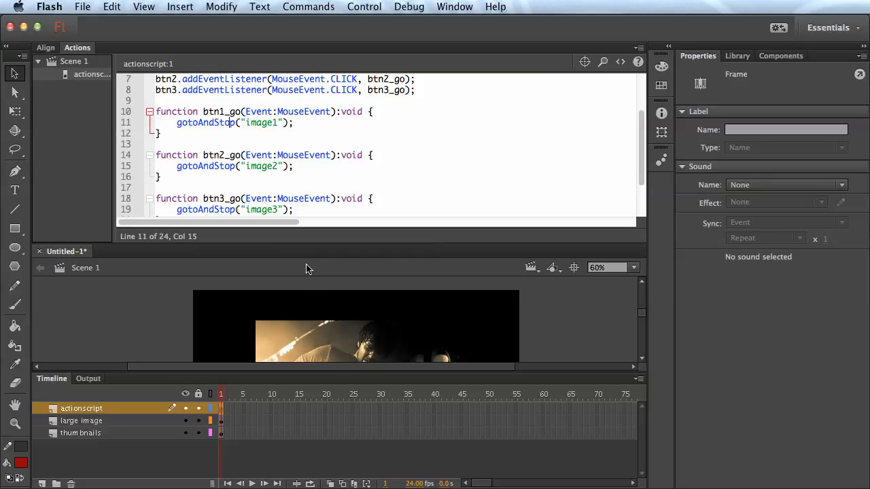
pyautogui.click(176, 122)
pyautogui.press('Left')
pyautogui.click(350, 338)
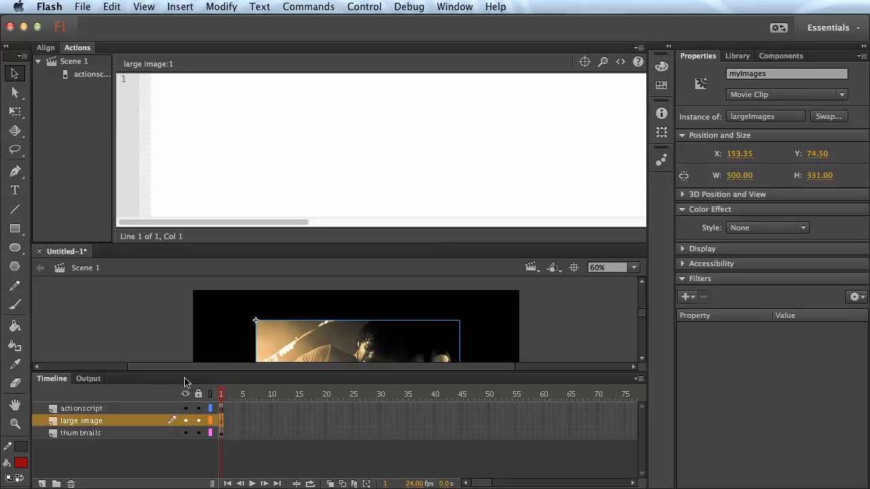
pyautogui.click(221, 408)
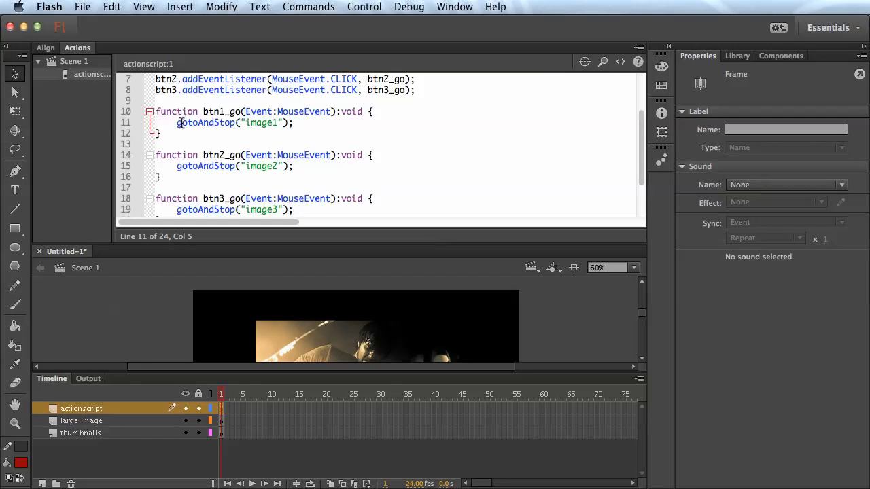
pyautogui.moveTo(235, 122); pyautogui.dragTo(178, 127)
pyautogui.write('myImages')
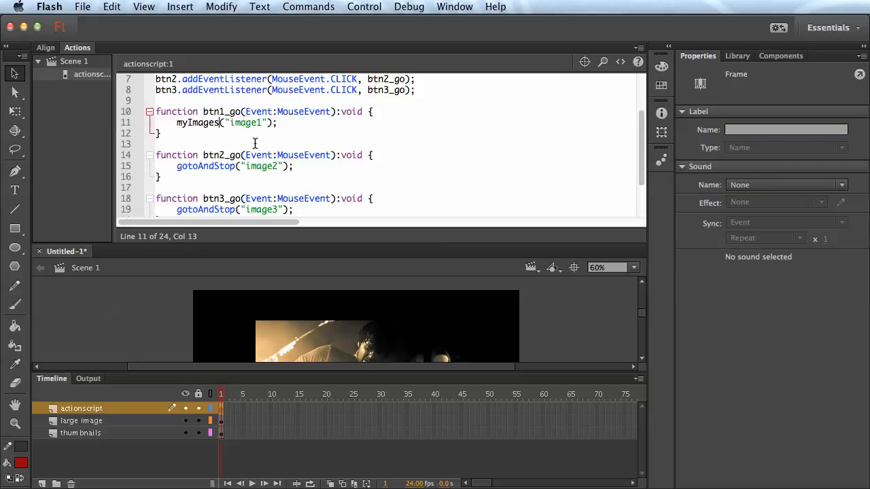
pyautogui.press('BackSpace')
pyautogui.press('BackSpace')
pyautogui.press('BackSpace')
pyautogui.press('BackSpace')
pyautogui.press('BackSpace')
pyautogui.press('BackSpace')
pyautogui.press('BackSpace')
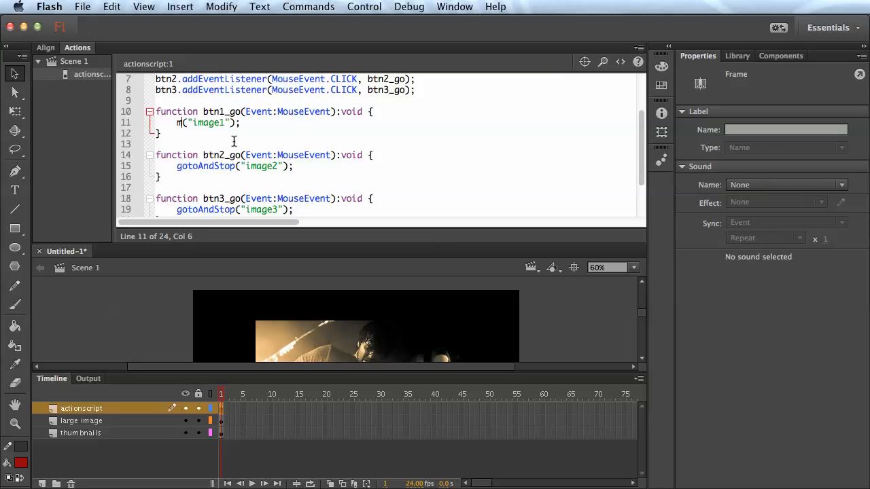
pyautogui.press('super+z')
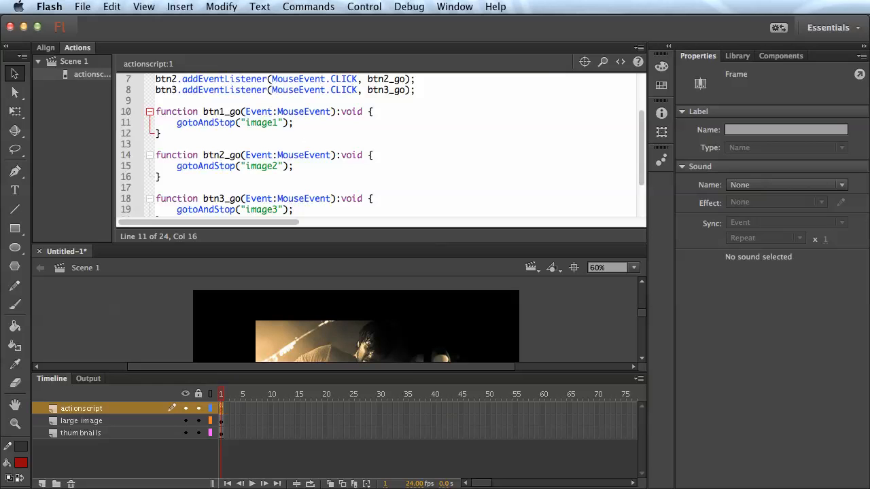
# Prefix the gotoAndStop("image1") call in the btn1_go function with the clip reference "myImages."
pyautogui.click(178, 122)
pyautogui.write('myimage')
pyautogui.press('BackSpace')
pyautogui.press('BackSpace')
pyautogui.press('BackSpace')
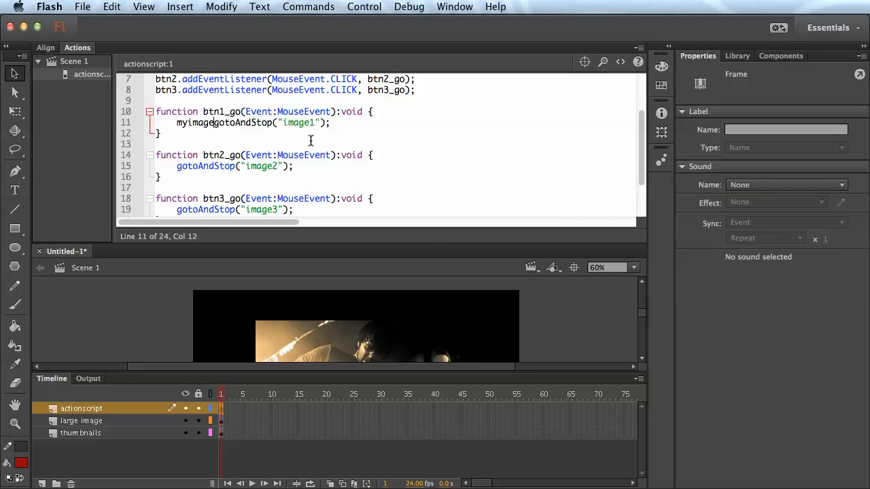
pyautogui.press('BackSpace')
pyautogui.press('BackSpace')
pyautogui.write('Images')
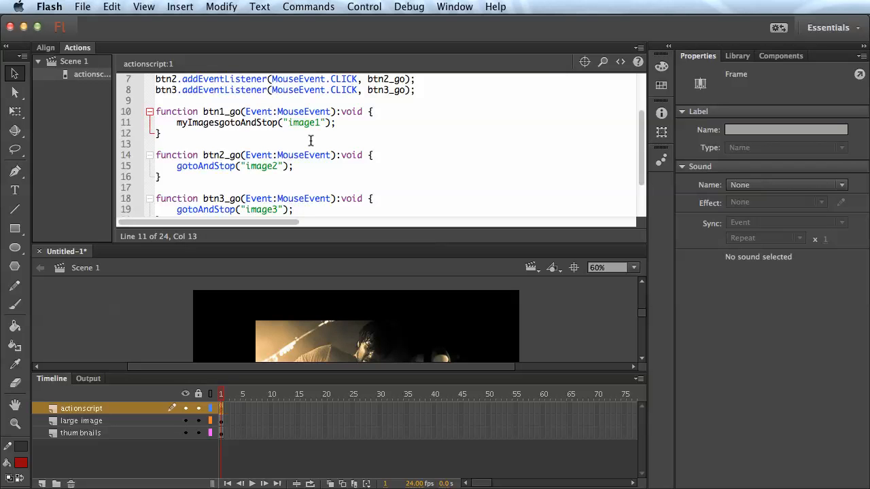
pyautogui.write('.')
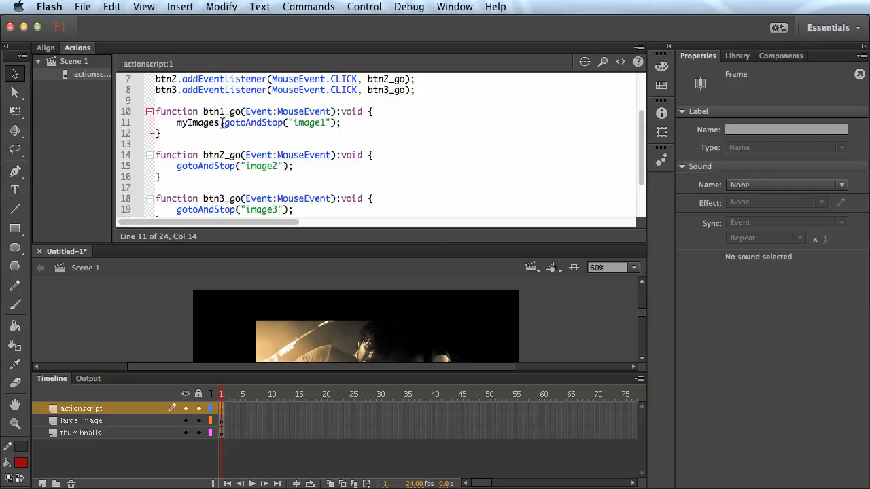
# Copy the "myImages." prefix in front of the gotoAndStop calls in the btn2_go and btn3_go functions
pyautogui.moveTo(223, 124); pyautogui.dragTo(174, 125)
pyautogui.hotkey('ctrl', 'c')
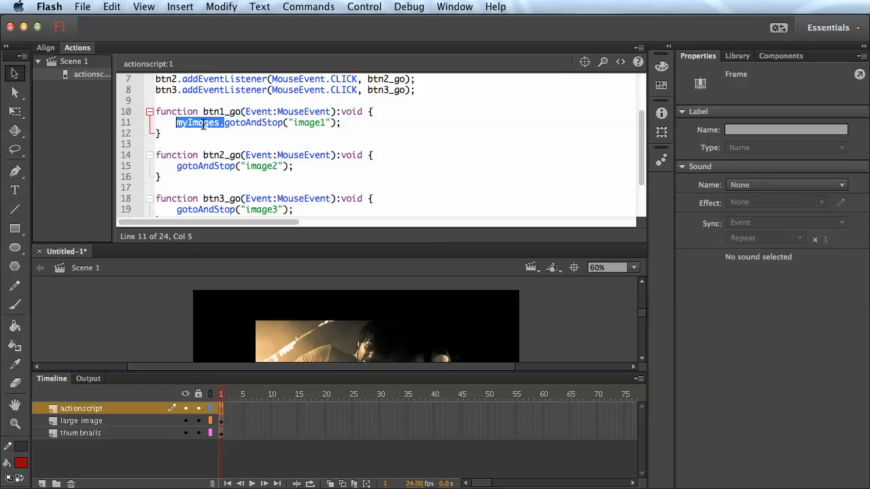
pyautogui.click(177, 166)
pyautogui.hotkey('ctrl', 'v')
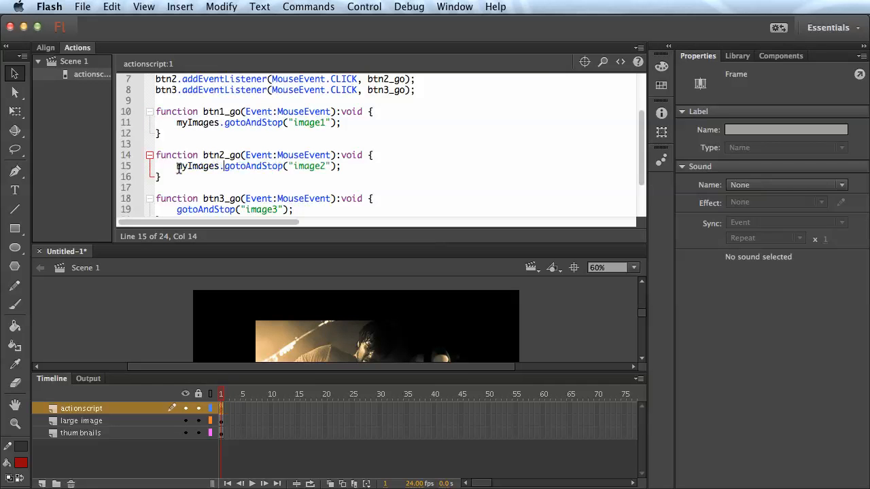
pyautogui.click(176, 209)
pyautogui.hotkey('ctrl', 'v')
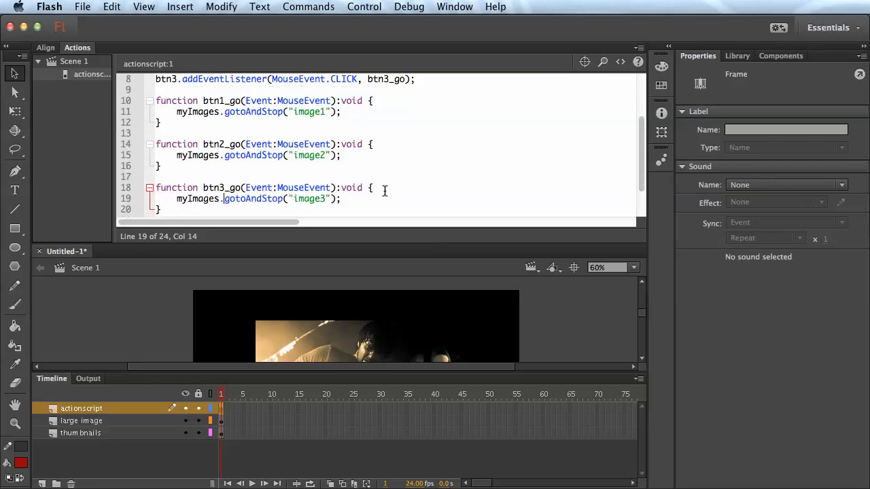
# Test the movie to see how the large images play, and look through the frame script again
pyautogui.scroll(3, 384, 191)
pyautogui.scroll(-5, 384, 191)
pyautogui.scroll(5, 384, 191)
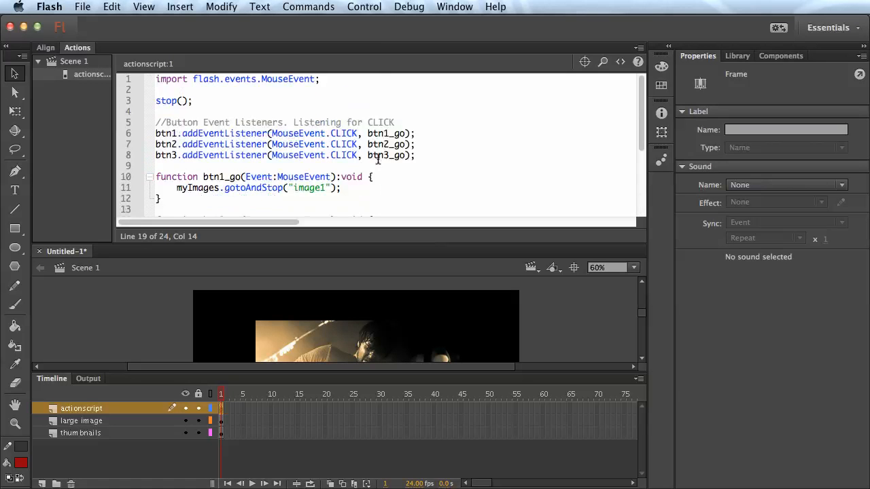
pyautogui.press('super+Return')
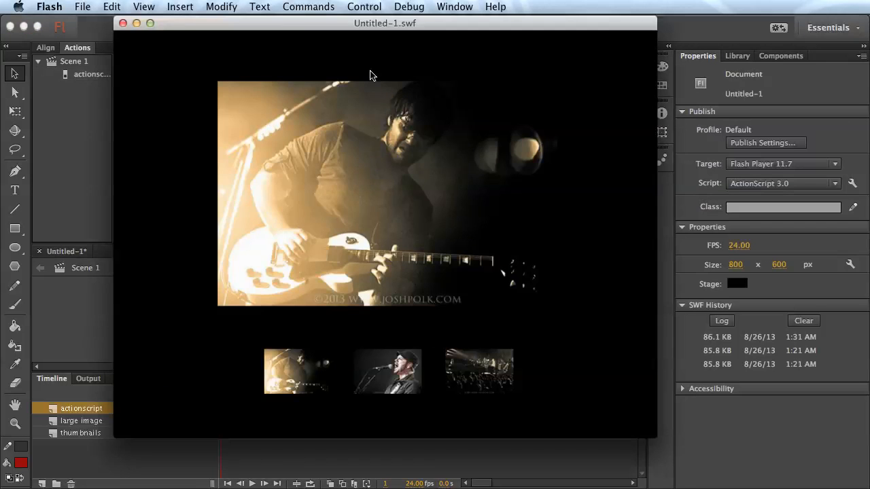
pyautogui.moveTo(391, 26); pyautogui.dragTo(409, 24)
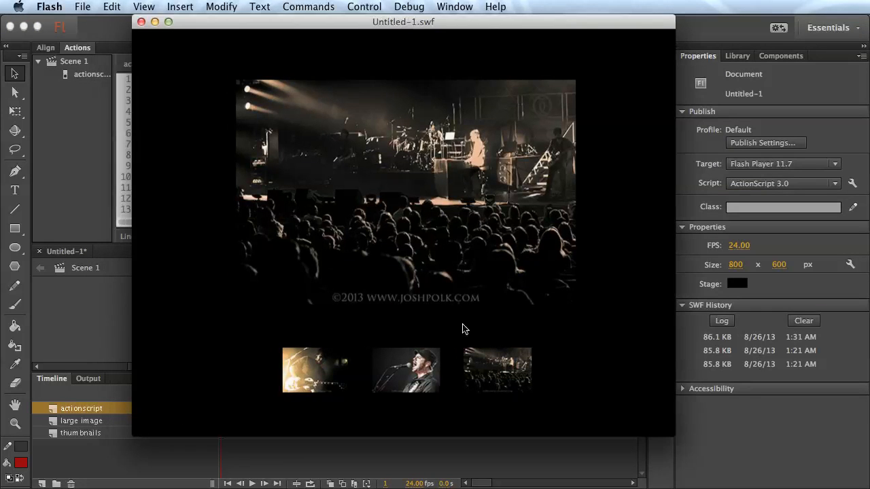
pyautogui.click(141, 22)
pyautogui.scroll(-4, 272, 149)
pyautogui.scroll(4, 273, 149)
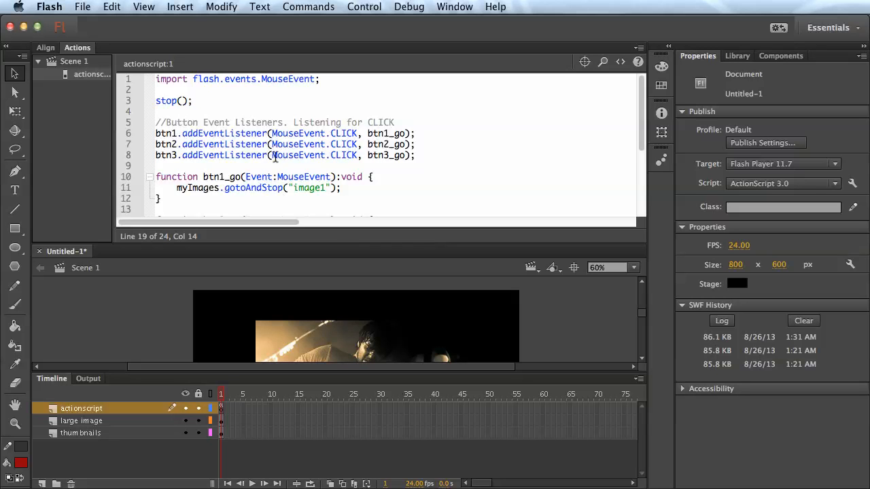
# Open the largeImages movie clip for editing and add a layer named actionscript above the labels layer
pyautogui.doubleClick(80, 47)
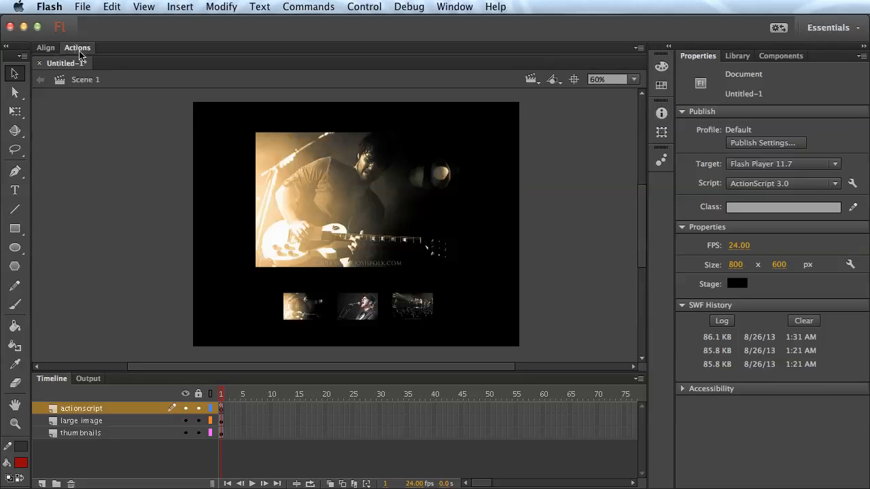
pyautogui.click(370, 193)
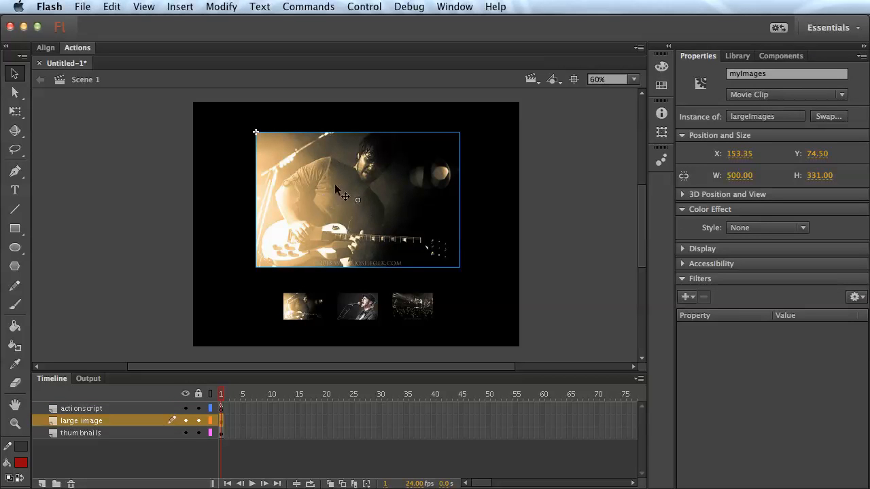
pyautogui.doubleClick(360, 157)
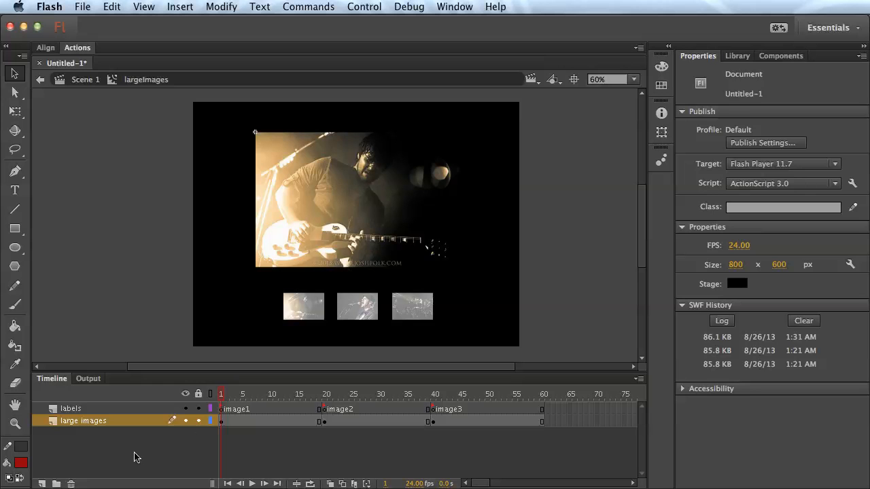
pyautogui.click(42, 484)
pyautogui.moveTo(73, 422); pyautogui.dragTo(72, 408)
pyautogui.doubleClick(72, 408)
pyautogui.write('actionscri')
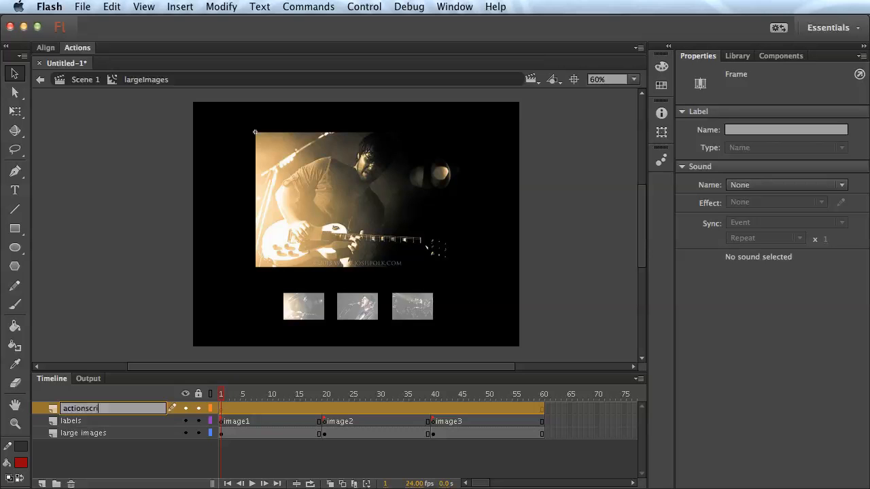
pyautogui.write('pt')
pyautogui.press('Return')
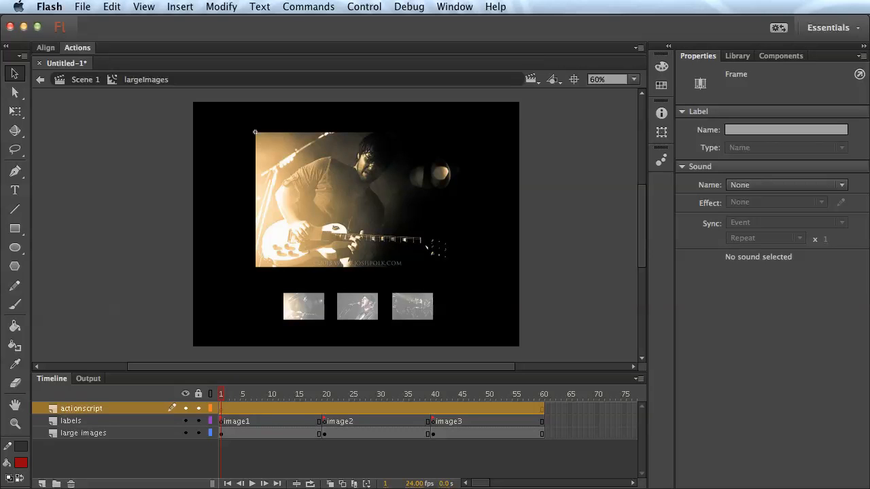
# Add a stop(); action to frame 1 of the clip's actionscript layer and return to Scene 1
pyautogui.click(223, 421)
pyautogui.click(221, 409)
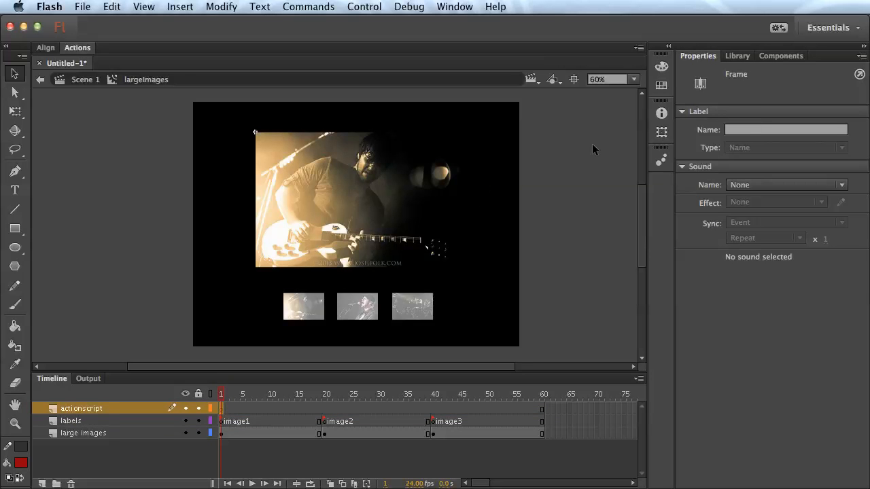
pyautogui.click(73, 49)
pyautogui.write('stop')
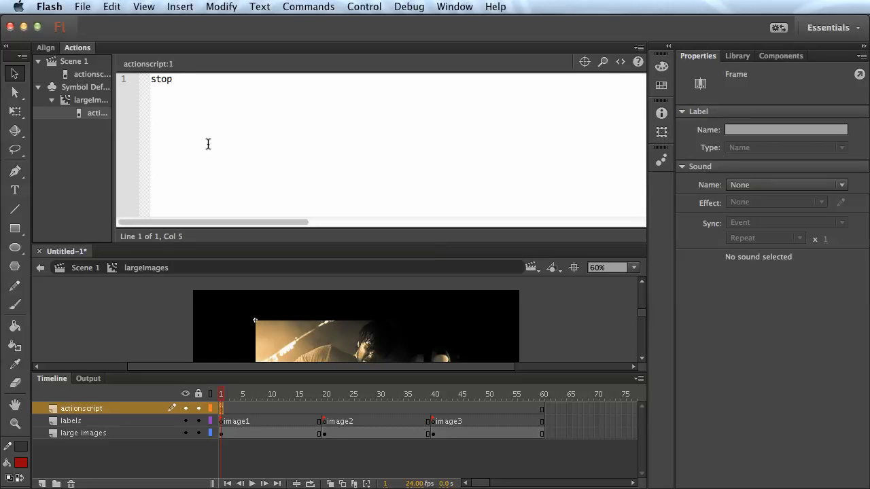
pyautogui.write(')(();')
pyautogui.doubleClick(72, 290)
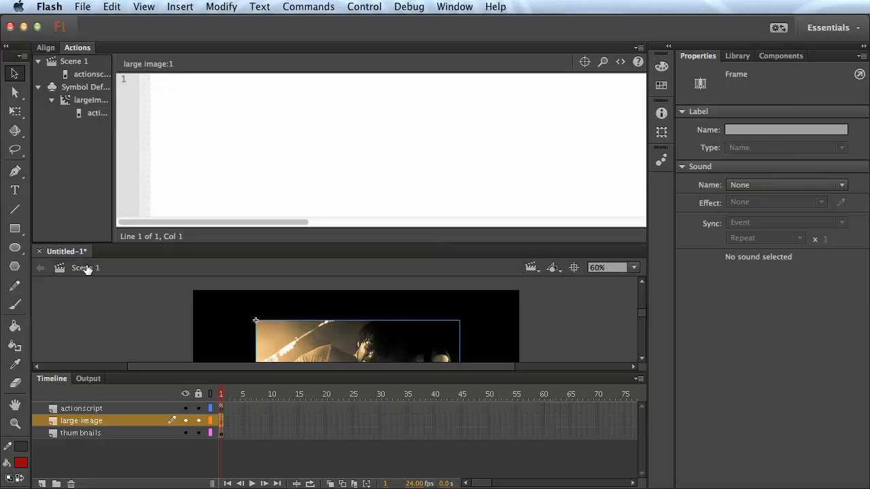
# Test the movie and try all three thumbnail buttons repeatedly to check that each one switches the large image
pyautogui.doubleClick(75, 47)
pyautogui.press('super+Return')
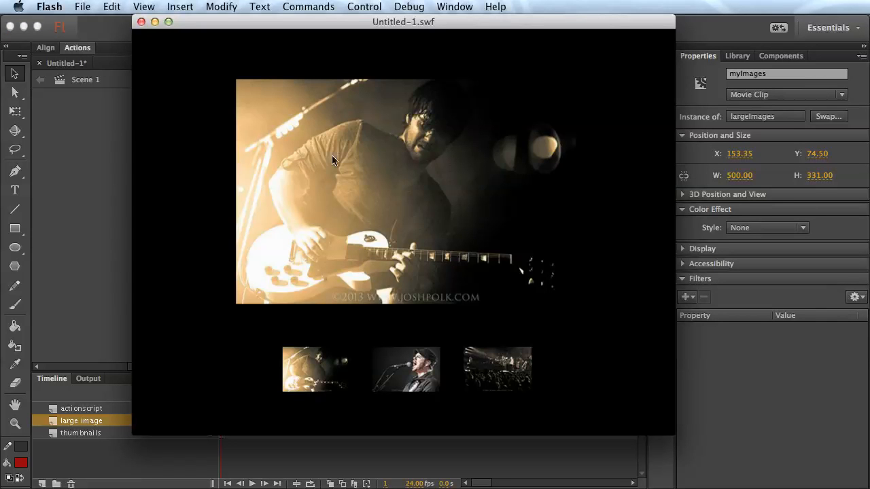
pyautogui.click(406, 375)
pyautogui.click(481, 375)
pyautogui.click(412, 376)
pyautogui.click(302, 370)
pyautogui.click(418, 375)
pyautogui.click(484, 374)
pyautogui.click(381, 375)
pyautogui.click(309, 369)
pyautogui.click(416, 375)
pyautogui.click(520, 384)
pyautogui.click(399, 378)
pyautogui.click(311, 386)
pyautogui.click(401, 388)
pyautogui.click(483, 385)
pyautogui.click(320, 377)
pyautogui.click(142, 22)
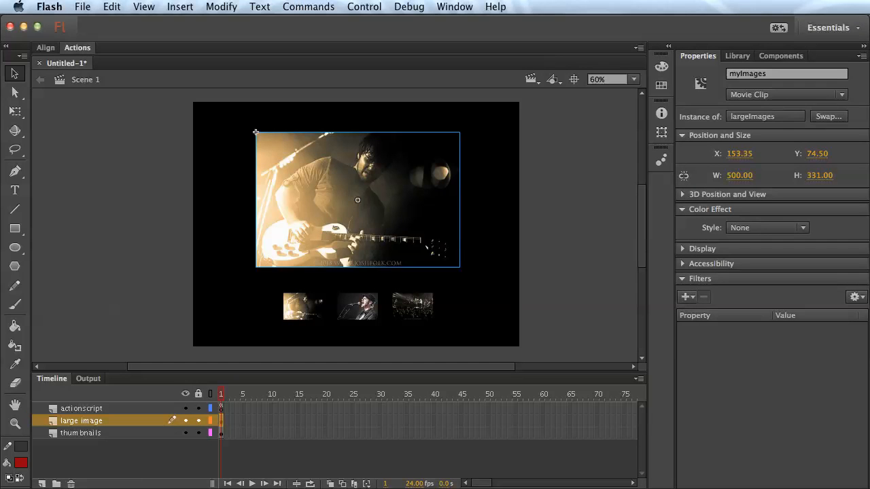
pyautogui.click(696, 488)
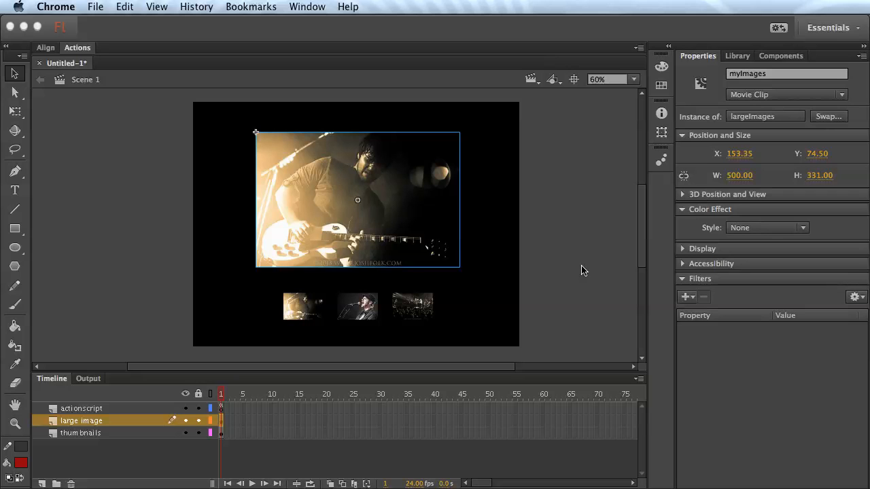
pyautogui.click(289, 319)
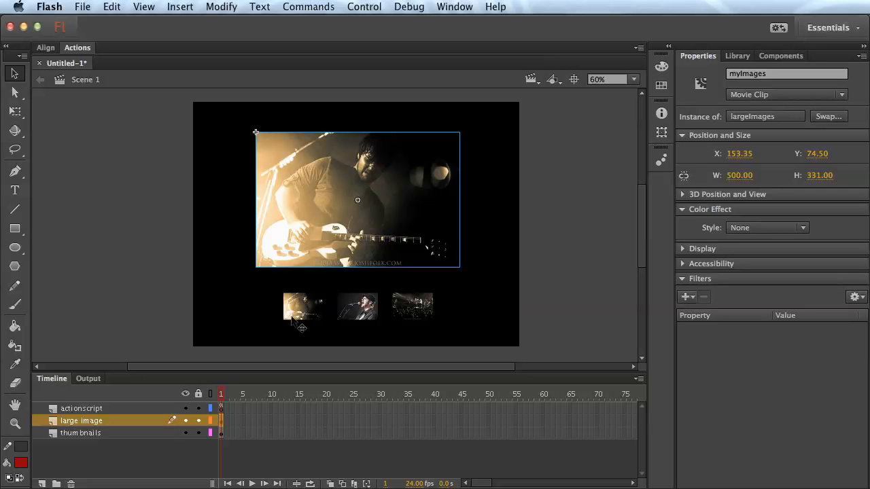
pyautogui.click(308, 317)
pyautogui.click(368, 314)
# Change the instance name of the guitarist thumbnail button to image1
pyautogui.click(293, 315)
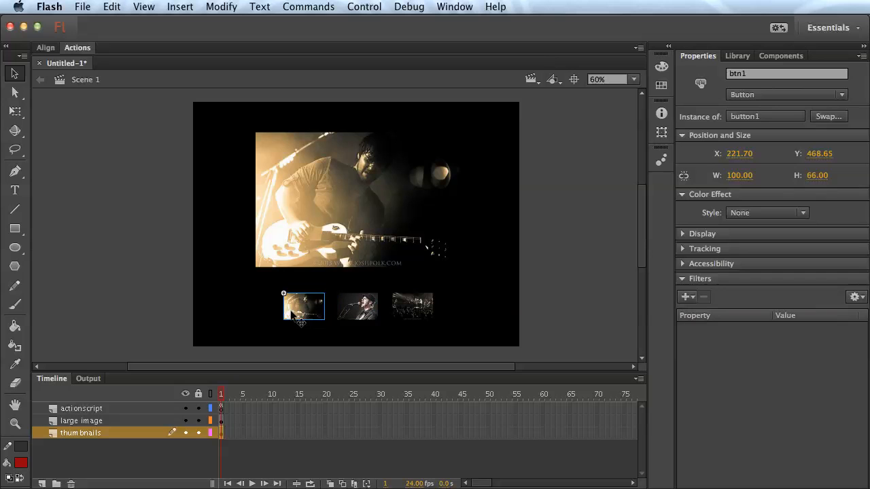
pyautogui.click(750, 73)
pyautogui.press('BackSpace')
pyautogui.press('BackSpace')
pyautogui.press('BackSpace')
pyautogui.press('BackSpace')
pyautogui.write('image1')
pyautogui.press('Return')
# Change the instance name of the middle thumbnail button, the singer picture, to image2
pyautogui.click(356, 316)
pyautogui.click(774, 74)
pyautogui.press('BackSpace')
pyautogui.press('BackSpace')
pyautogui.press('BackSpace')
pyautogui.press('BackSpace')
pyautogui.write('image2')
pyautogui.press('Return')
# Change the instance name of the crowd picture thumbnail button to image3
pyautogui.click(412, 306)
pyautogui.click(760, 73)
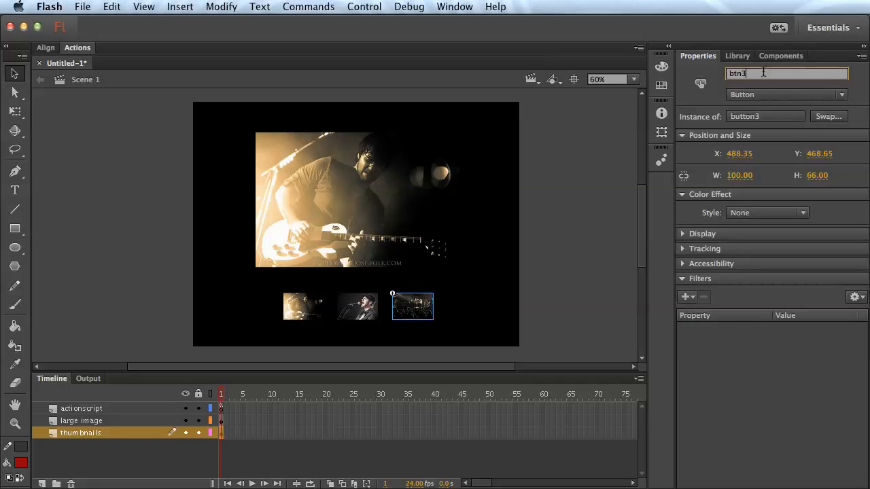
pyautogui.press('BackSpace')
pyautogui.press('BackSpace')
pyautogui.press('BackSpace')
pyautogui.press('BackSpace')
pyautogui.write('image3')
# Open the large images movie clip to check its frame labels and return to the main scene
pyautogui.doubleClick(342, 230)
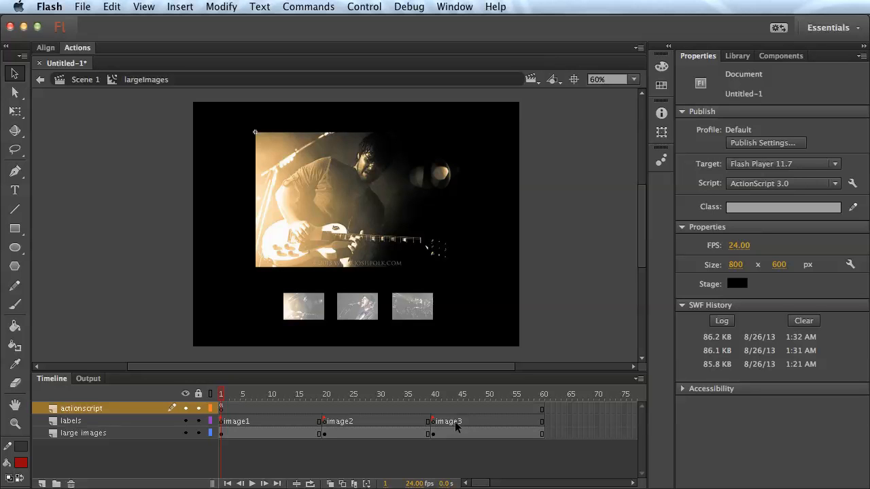
pyautogui.click(81, 79)
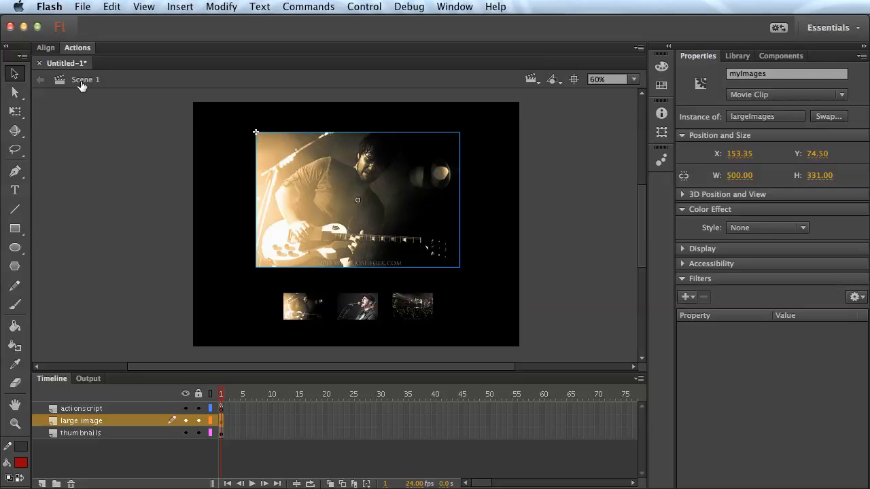
# In the actionscript layer's frame 1 script, change the handler of all three click listeners to btnPress
pyautogui.click(220, 409)
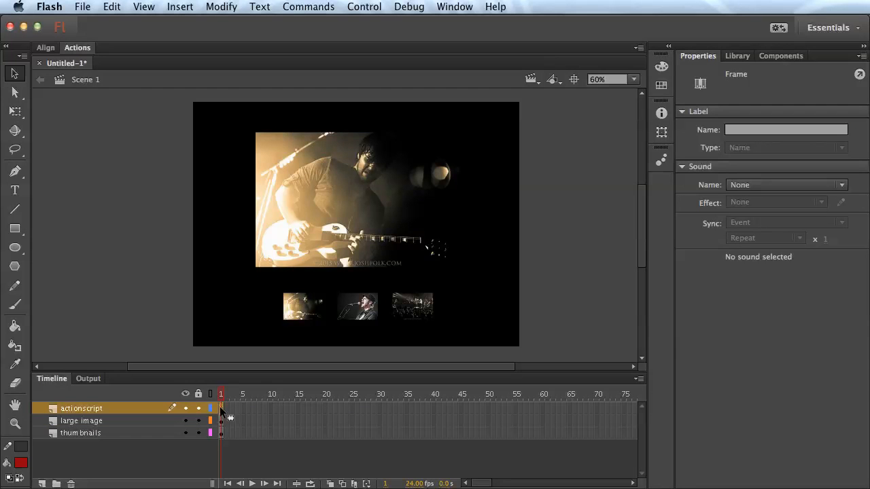
pyautogui.click(76, 47)
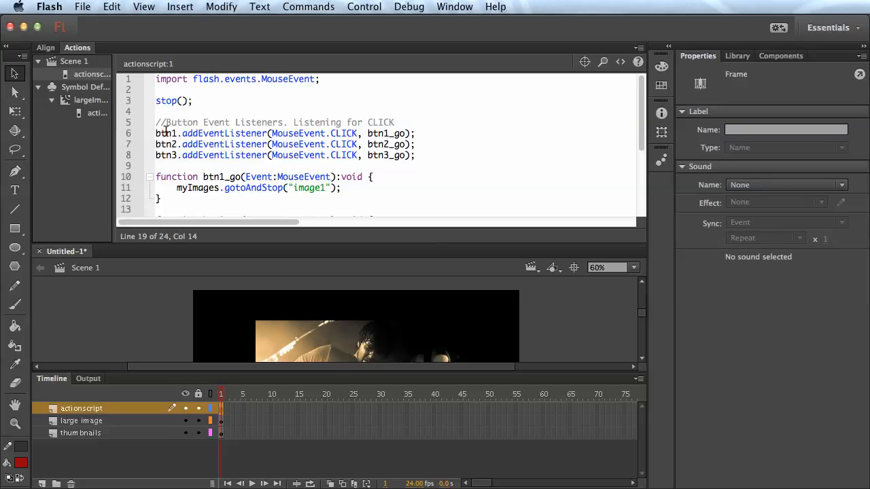
pyautogui.moveTo(369, 134); pyautogui.dragTo(406, 134)
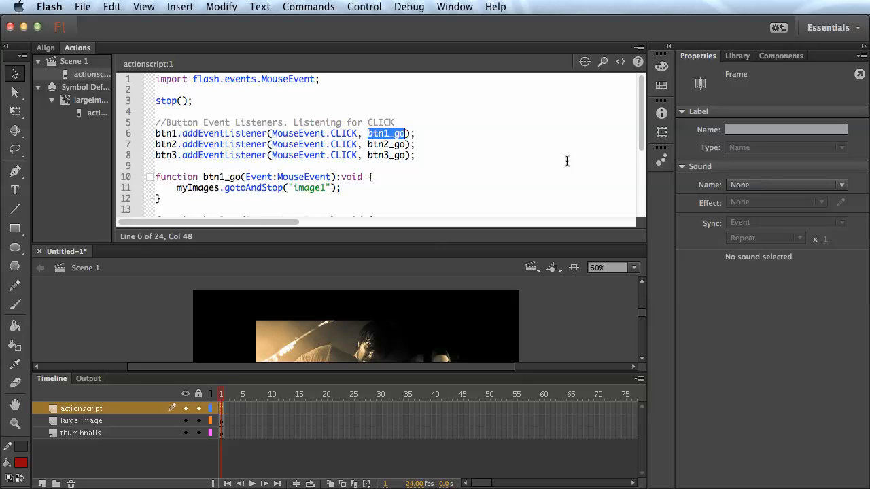
pyautogui.write('btnPress')
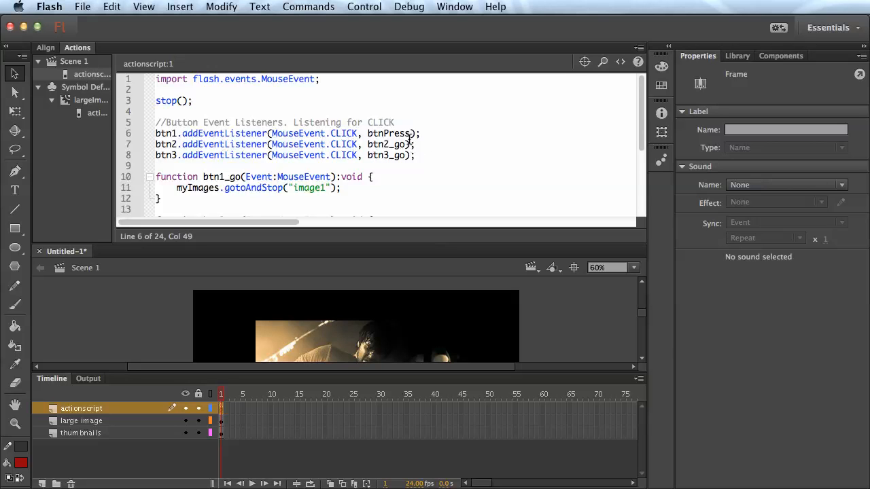
pyautogui.moveTo(414, 134); pyautogui.dragTo(406, 157)
pyautogui.write('btnPress')
pyautogui.write('btnPress')
pyautogui.click(412, 178)
# Delete the btn2_go, btn3_go and goBack functions from the end of the script
pyautogui.scroll(-4, 394, 175)
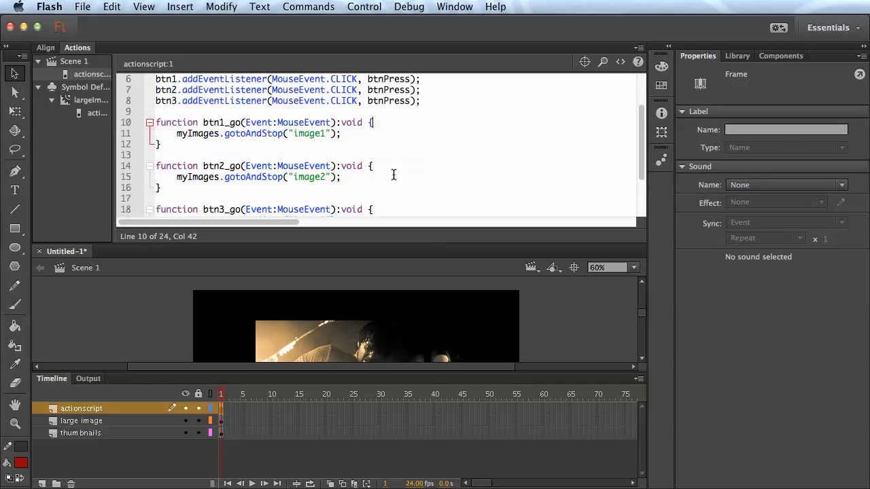
pyautogui.scroll(3, 393, 175)
pyautogui.scroll(-2, 394, 175)
pyautogui.scroll(-3, 393, 174)
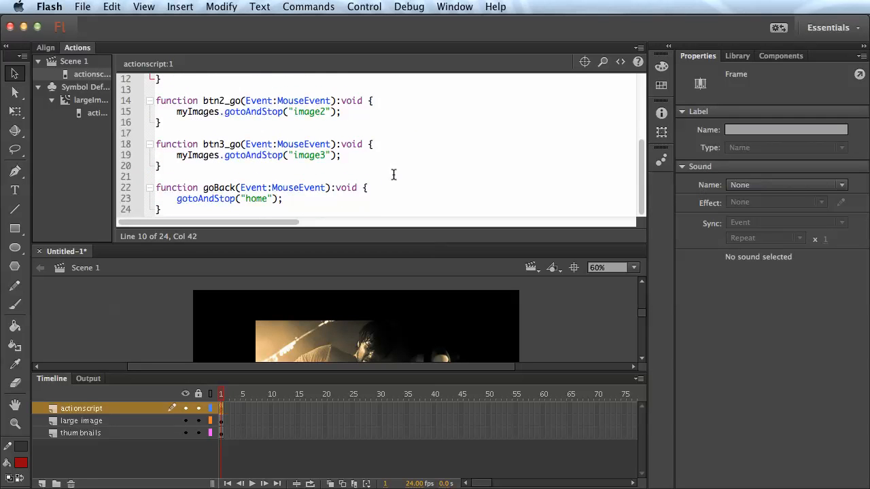
pyautogui.scroll(5, 233, 156)
pyautogui.scroll(-3, 233, 156)
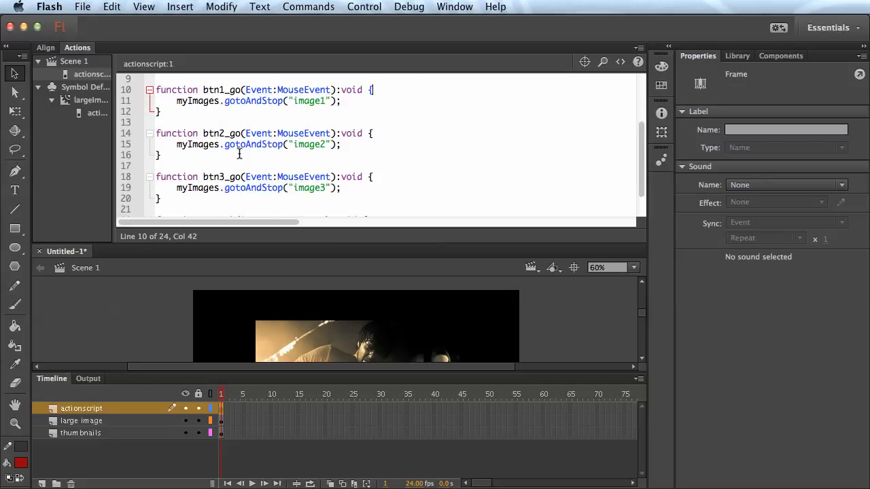
pyautogui.scroll(2, 240, 154)
pyautogui.scroll(2, 276, 153)
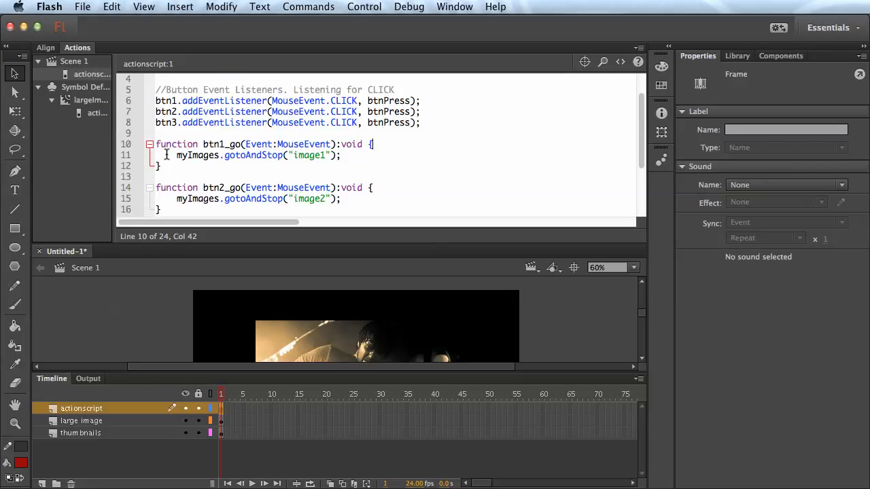
pyautogui.moveTo(155, 187); pyautogui.dragTo(286, 370)
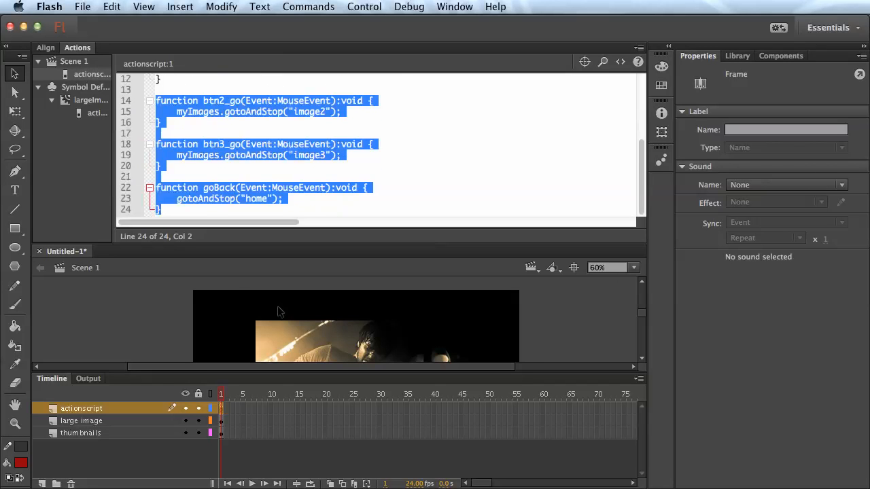
pyautogui.press('BackSpace')
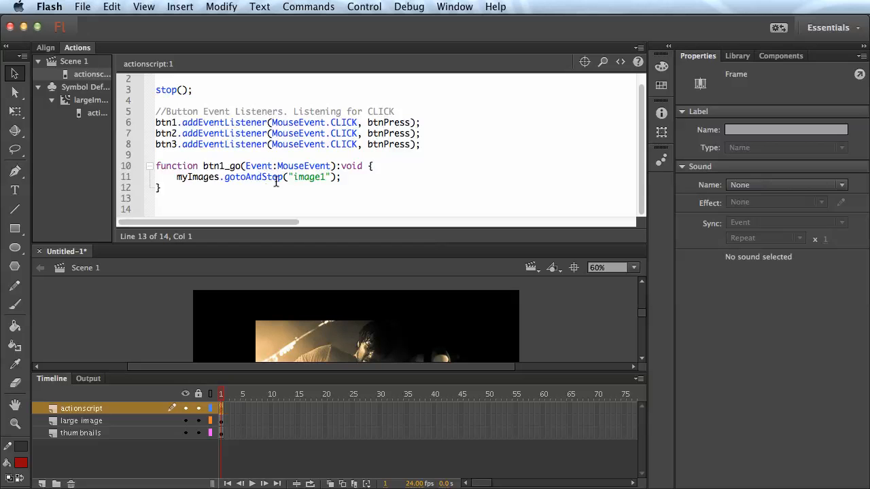
# Rename the remaining btn1_go function to btnPress
pyautogui.moveTo(241, 166); pyautogui.dragTo(204, 167)
pyautogui.press('BackSpace')
pyautogui.write('btnPress')
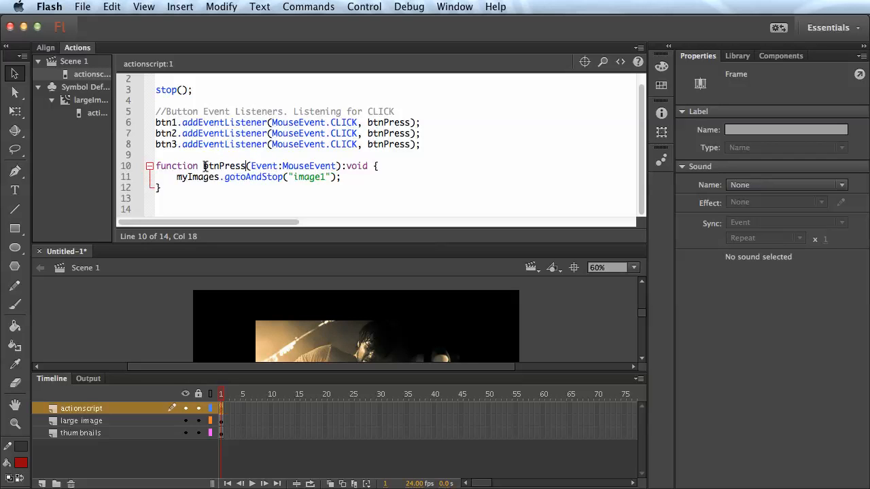
pyautogui.click(206, 189)
# Replace the "image1" argument of gotoAndStop in the btnPress function with event.target.name
pyautogui.moveTo(332, 177); pyautogui.dragTo(289, 176)
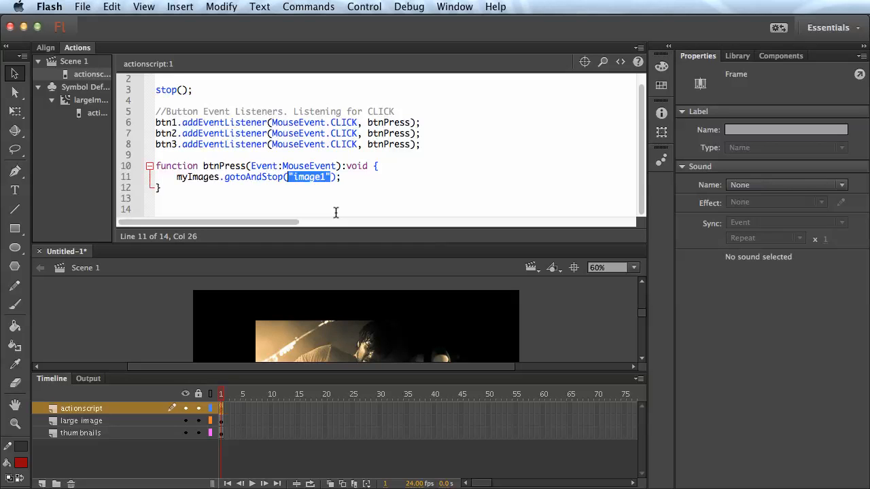
pyautogui.write('event.targ')
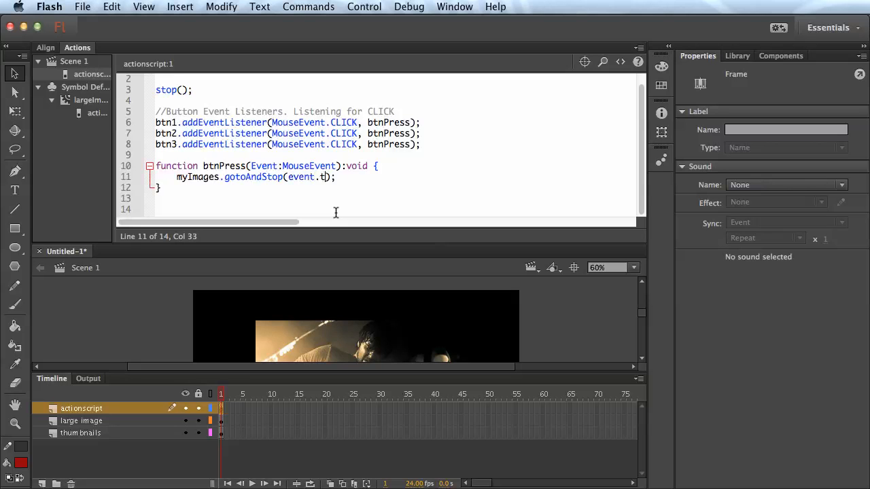
pyautogui.write('et.name')
pyautogui.hscroll(1, 335, 212)
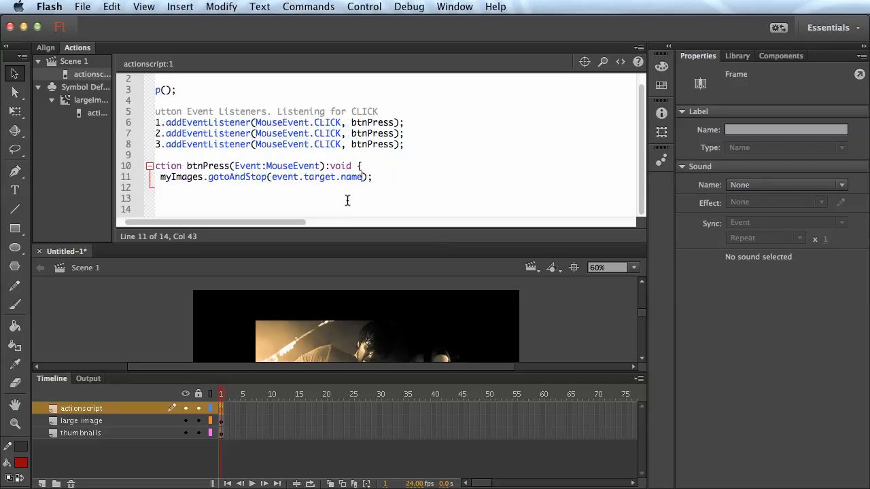
pyautogui.moveTo(299, 223); pyautogui.dragTo(270, 222)
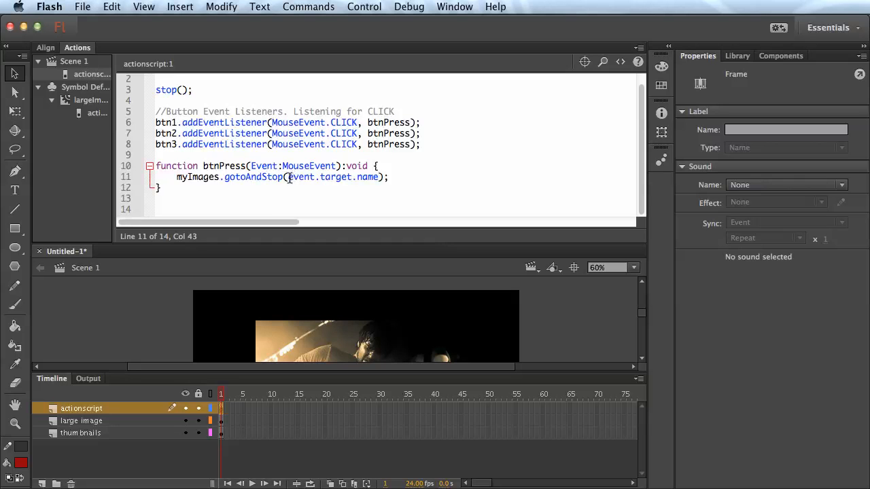
pyautogui.click(353, 177)
pyautogui.moveTo(221, 177); pyautogui.dragTo(175, 180)
pyautogui.click(217, 187)
# Test the movie twice, review the compiler errors each time, and close the error list and preview
pyautogui.press('super+Return')
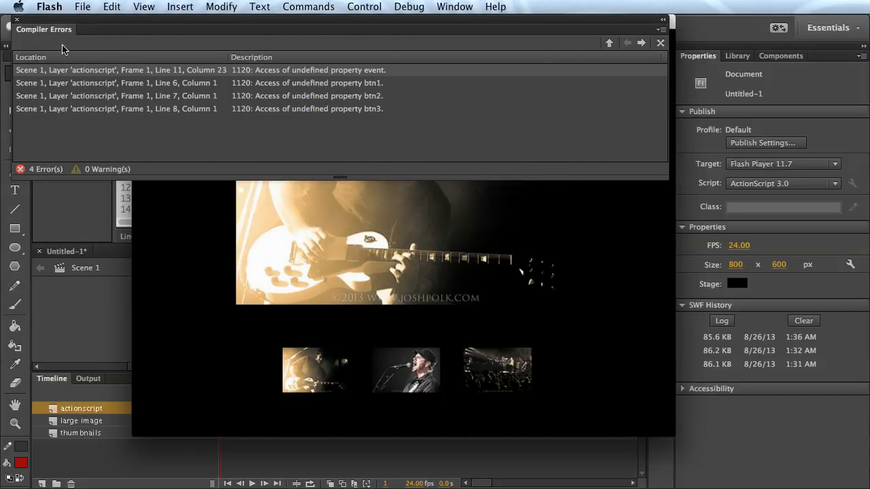
pyautogui.doubleClick(40, 32)
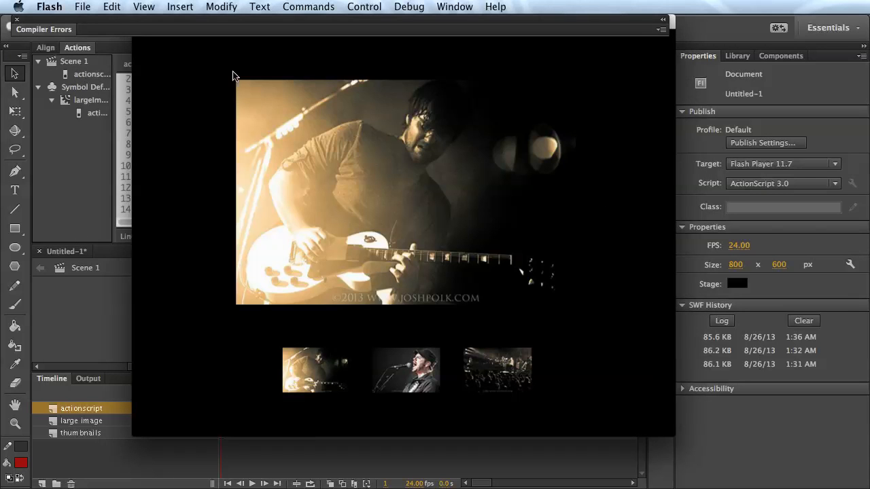
pyautogui.click(16, 19)
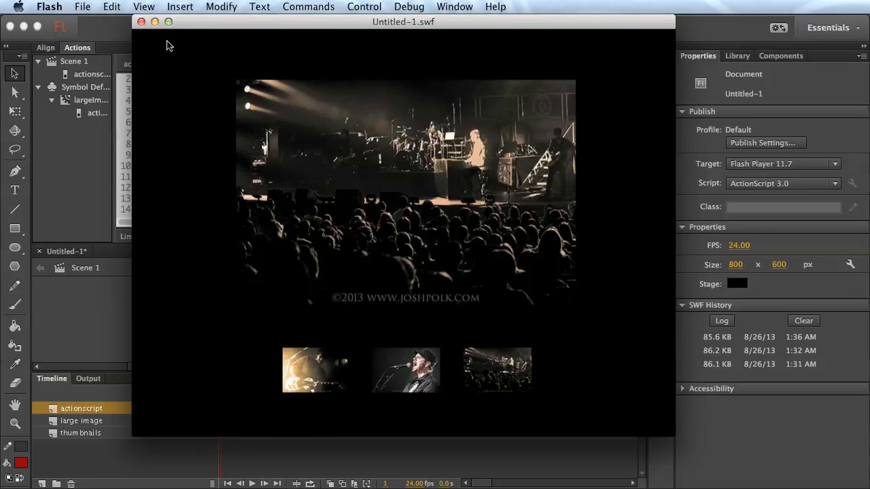
pyautogui.click(142, 23)
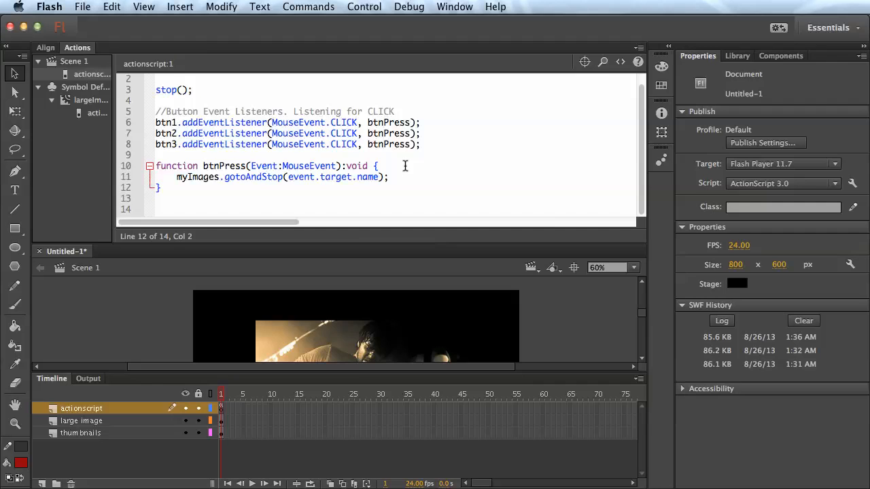
pyautogui.press('super+Return')
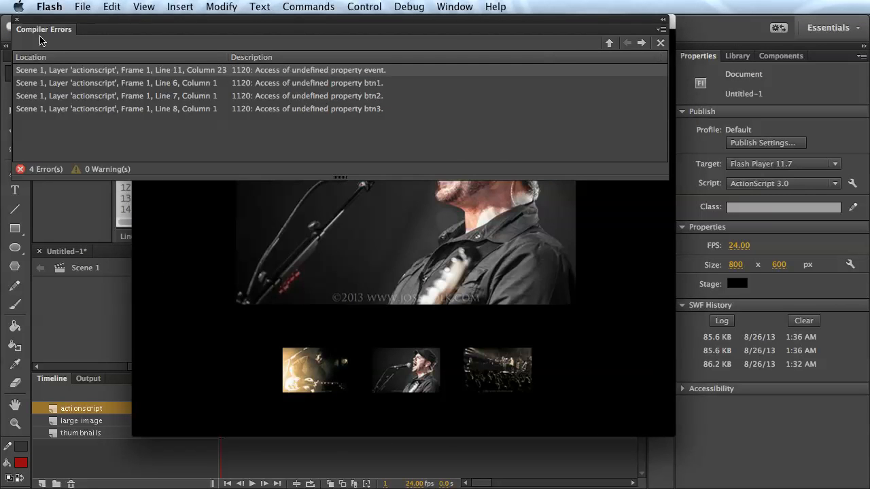
pyautogui.click(17, 22)
pyautogui.click(142, 23)
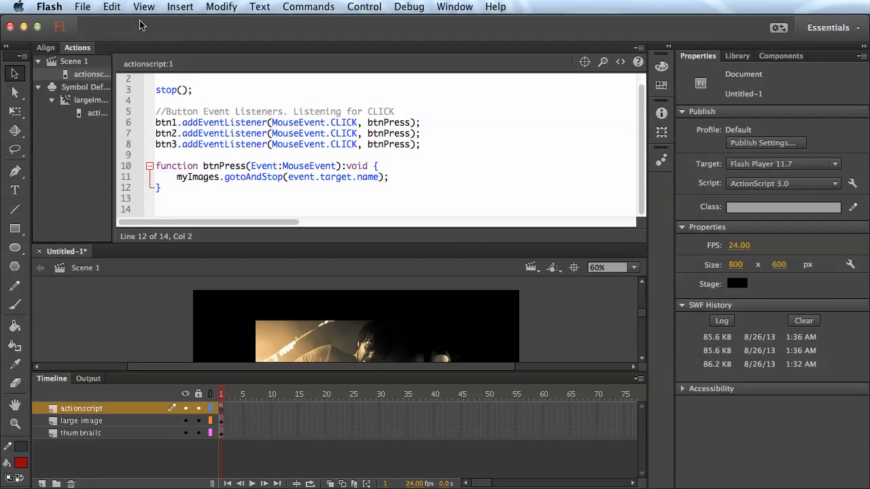
# Change the button names in the three event listener lines to image1, image2 and image3
pyautogui.scroll(1, 443, 126)
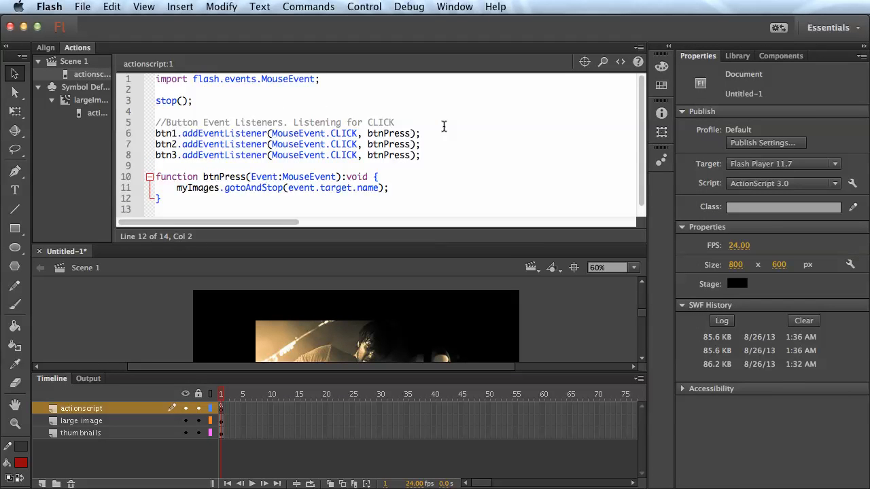
pyautogui.click(225, 144)
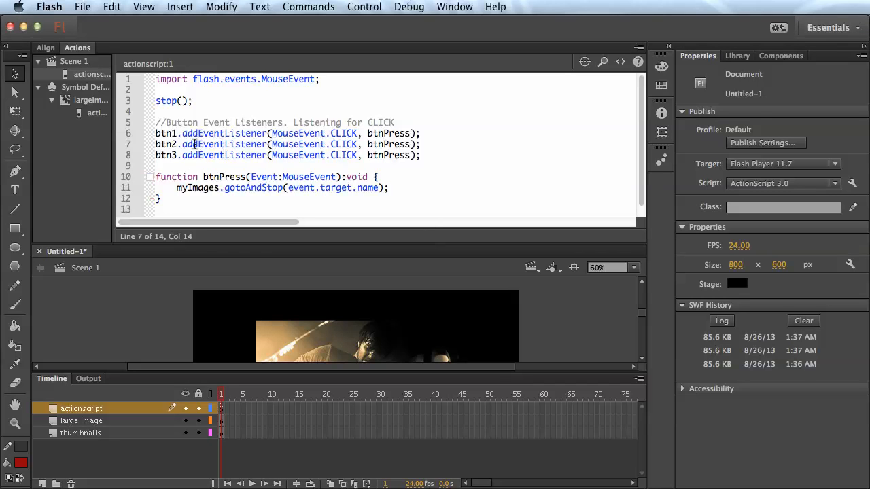
pyautogui.moveTo(177, 133); pyautogui.dragTo(146, 136)
pyautogui.write('image1')
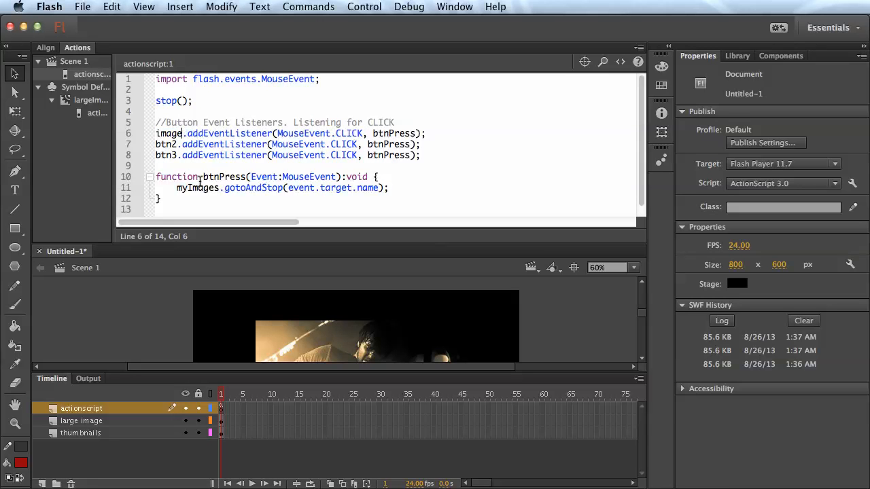
pyautogui.press('BackSpace')
pyautogui.press('BackSpace')
pyautogui.press('BackSpace')
pyautogui.press('BackSpace')
pyautogui.write('image2')
pyautogui.press('Down')
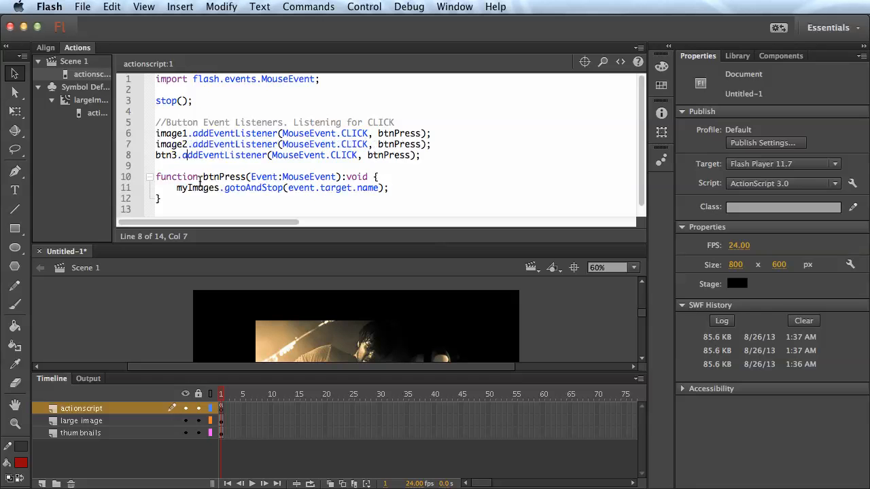
pyautogui.press('BackSpace')
pyautogui.press('BackSpace')
pyautogui.press('BackSpace')
pyautogui.press('BackSpace')
pyautogui.write('image3')
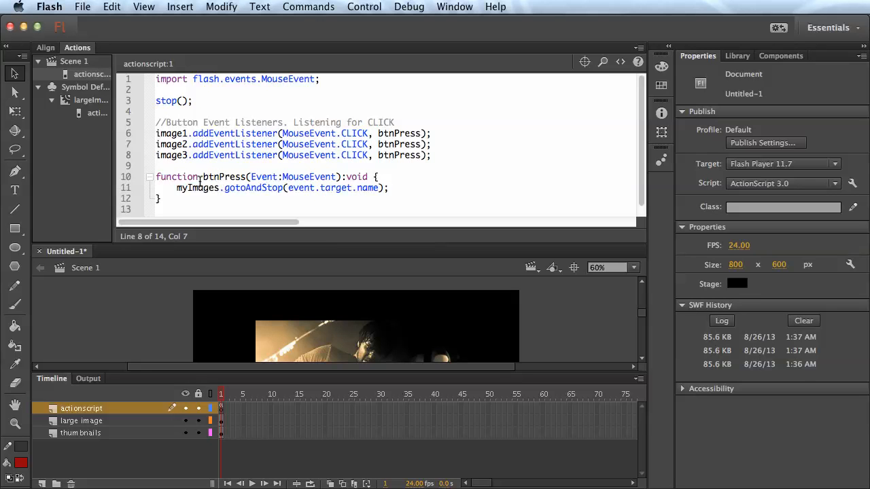
# Test the movie again to check for compiler errors, and close the error list and preview
pyautogui.press('super+Return')
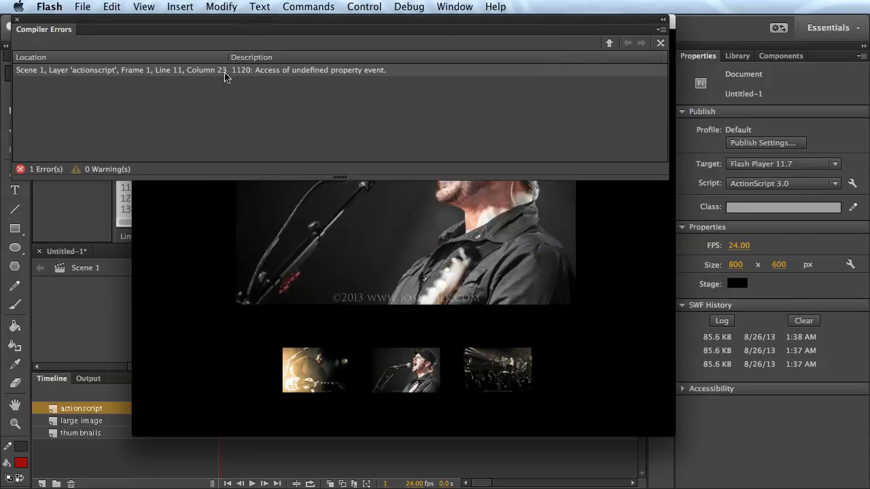
pyautogui.click(16, 19)
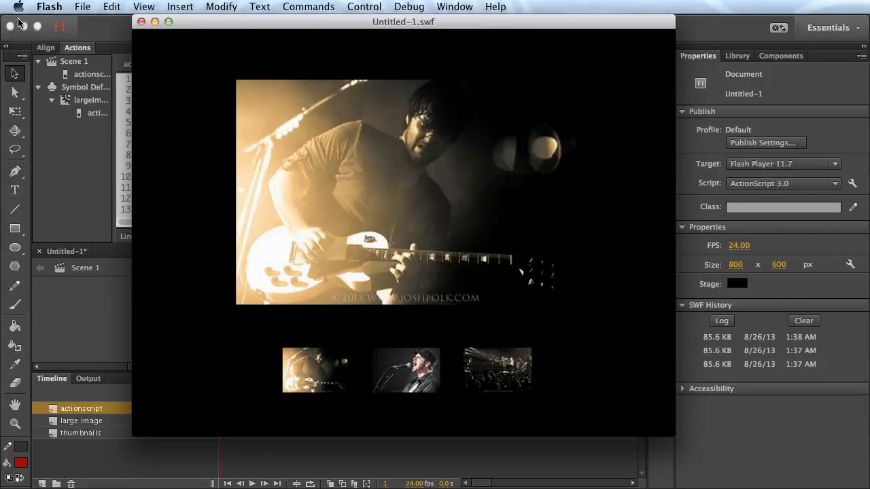
pyautogui.click(141, 22)
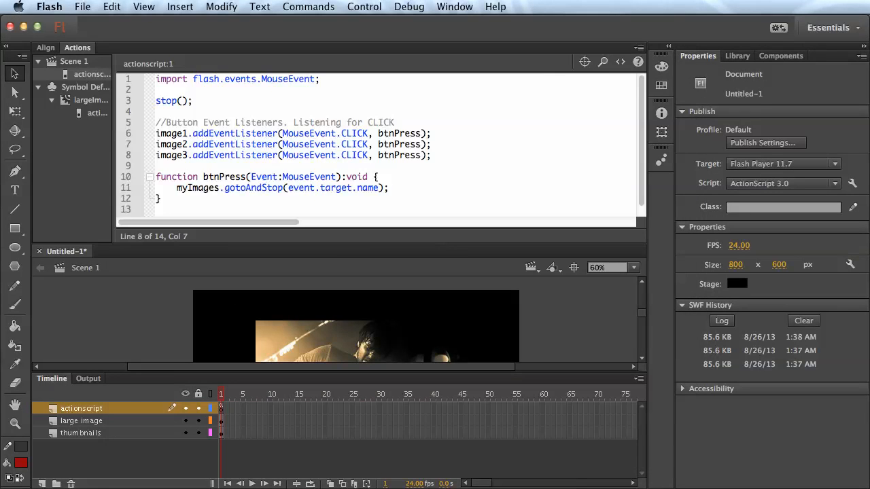
# Capitalize event as Event in the gotoAndStop argument to match the btnPress function's parameter
pyautogui.click(299, 197)
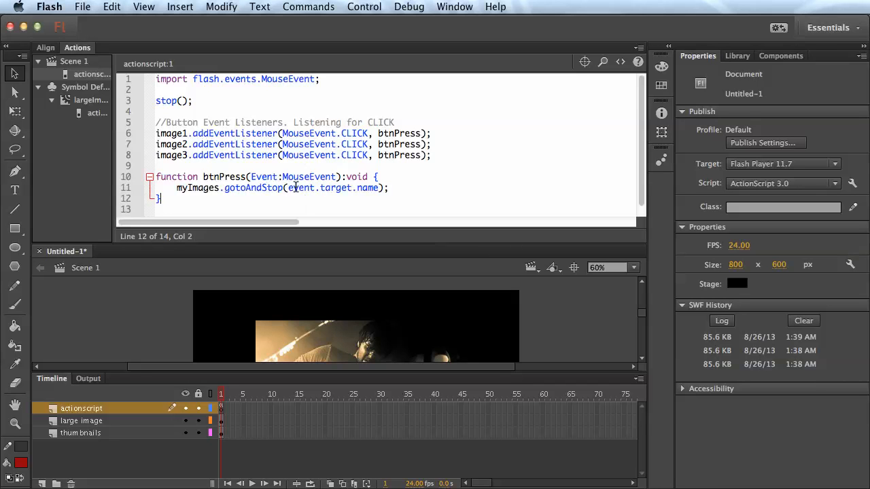
pyautogui.click(251, 177)
pyautogui.click(252, 188)
pyautogui.moveTo(252, 178); pyautogui.dragTo(288, 189)
pyautogui.write('E')
# Test the movie, try all three thumbnail buttons to check the image switching, and close the preview
pyautogui.press('super+Return')
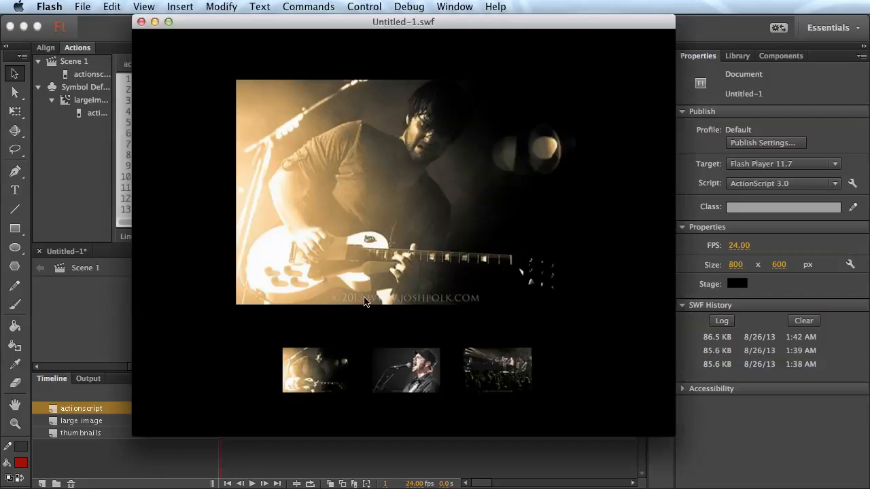
pyautogui.click(408, 384)
pyautogui.click(479, 386)
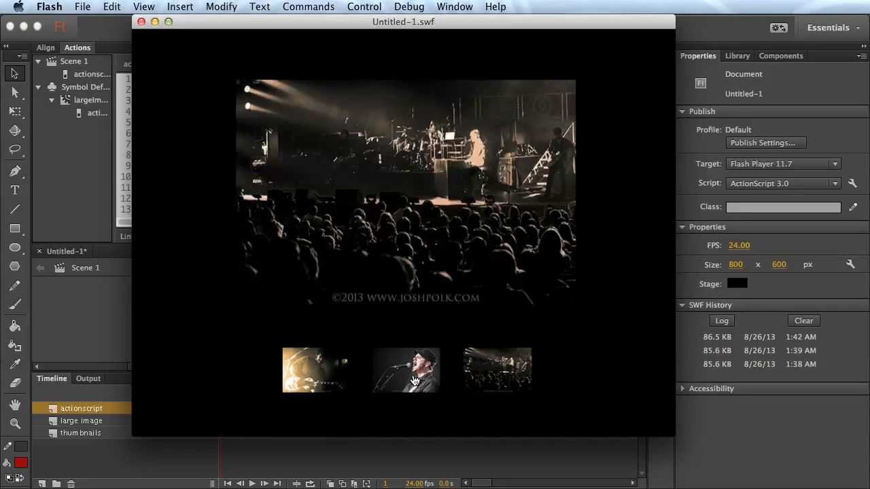
pyautogui.click(330, 368)
pyautogui.click(141, 21)
# Change Event to lowercase event in both the btnPress function's parameter and its gotoAndStop argument
pyautogui.click(313, 144)
pyautogui.click(252, 177)
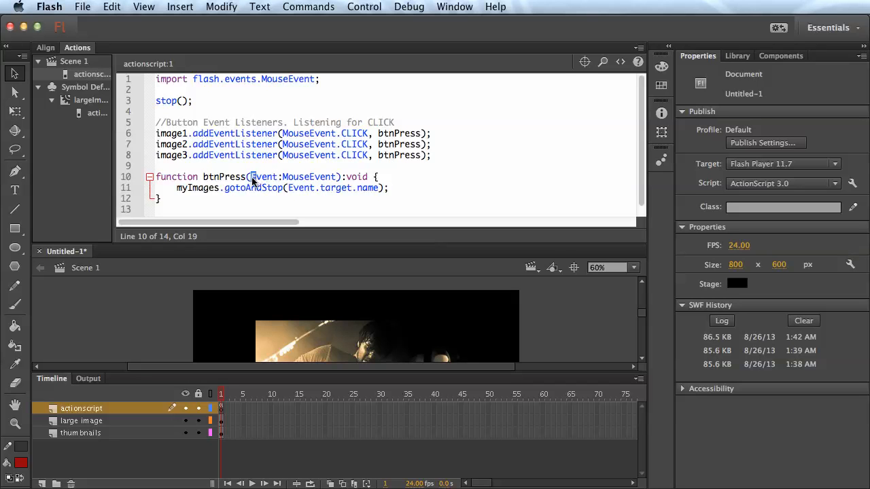
pyautogui.press('Delete')
pyautogui.write('e')
pyautogui.click(296, 199)
pyautogui.moveTo(294, 190); pyautogui.dragTo(289, 189)
pyautogui.write('e')
pyautogui.click(354, 200)
# Test the movie with the lowercase event name, switch between all three images with the thumbnails, and close the preview
pyautogui.press('super+Return')
pyautogui.click(413, 381)
pyautogui.click(338, 381)
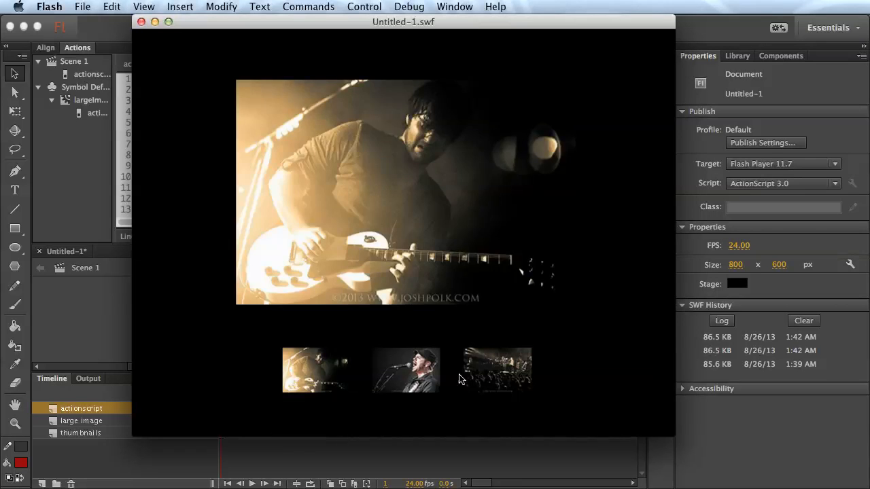
pyautogui.click(507, 376)
pyautogui.click(408, 379)
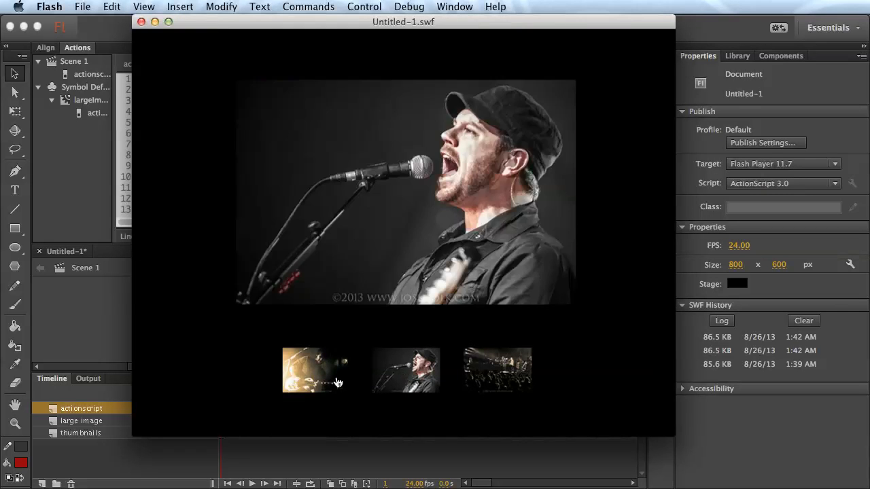
pyautogui.click(319, 385)
pyautogui.click(512, 381)
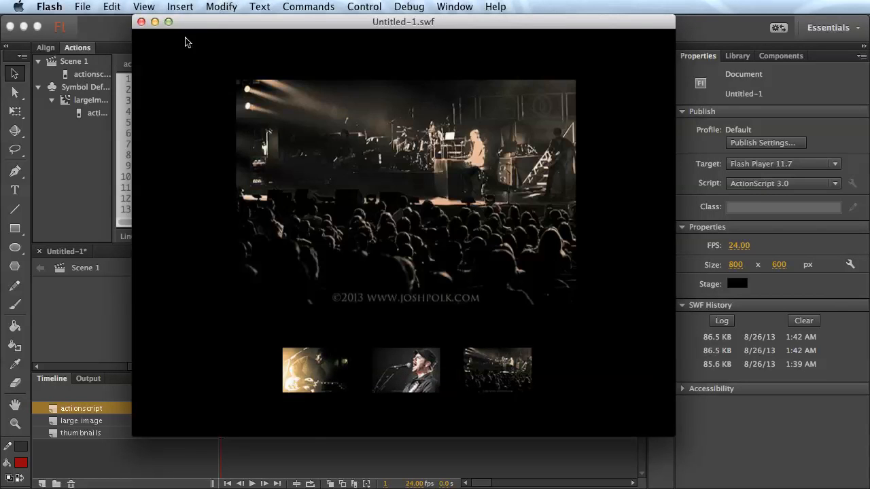
pyautogui.click(141, 22)
pyautogui.moveTo(294, 190); pyautogui.dragTo(286, 194)
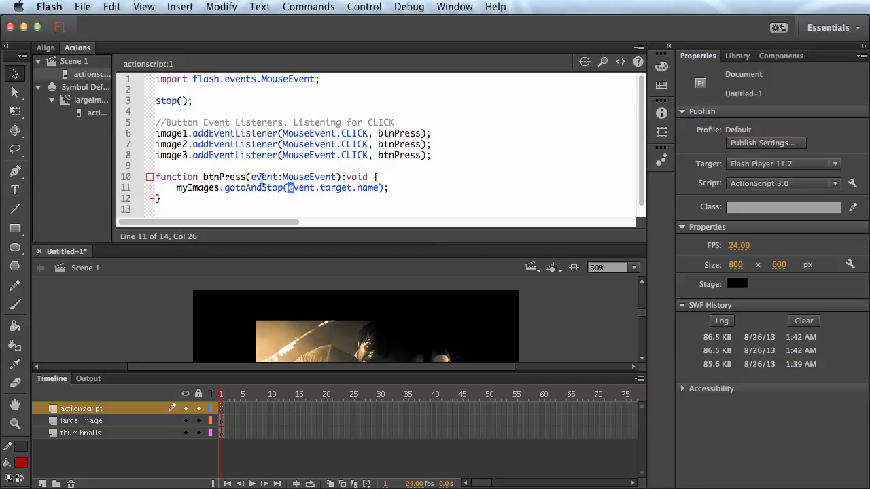
pyautogui.click(258, 178)
pyautogui.click(265, 187)
pyautogui.moveTo(299, 243); pyautogui.dragTo(310, 242)
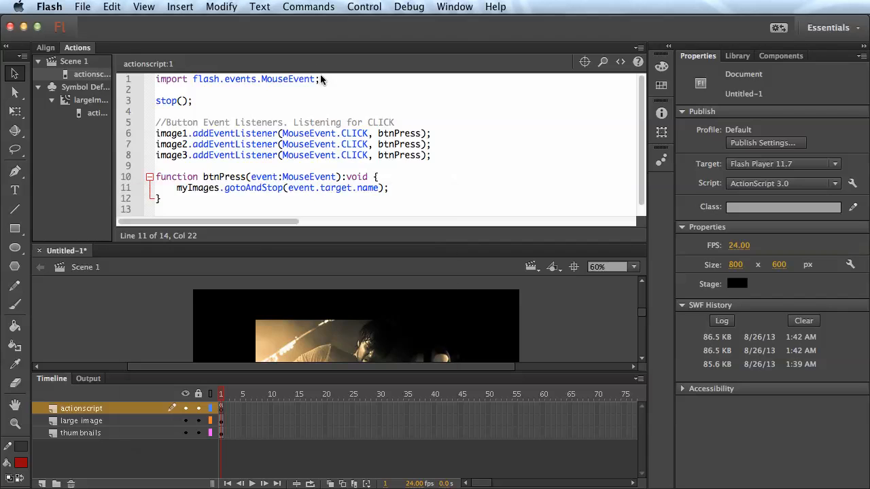
# Run the finished gallery once more, cycle through the three large images using their thumbnails, and close the preview
pyautogui.press('super+Return')
pyautogui.moveTo(413, 28); pyautogui.dragTo(390, 31)
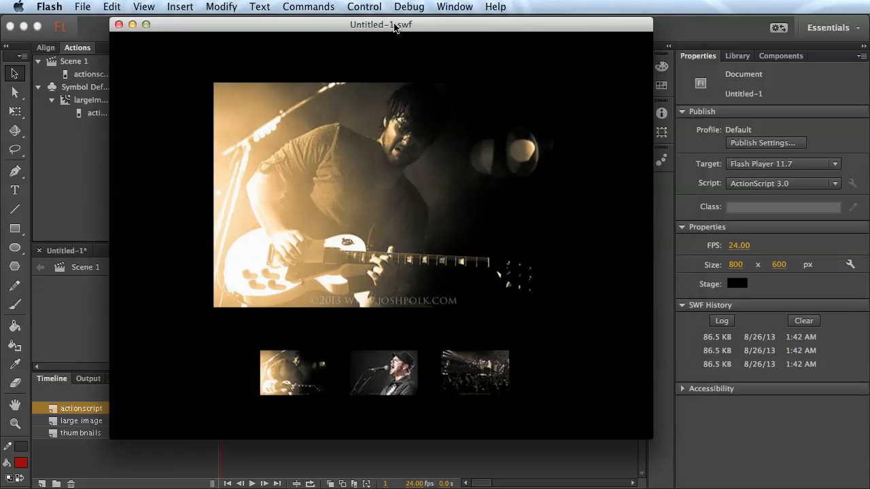
pyautogui.click(379, 375)
pyautogui.click(453, 385)
pyautogui.click(316, 391)
pyautogui.click(388, 398)
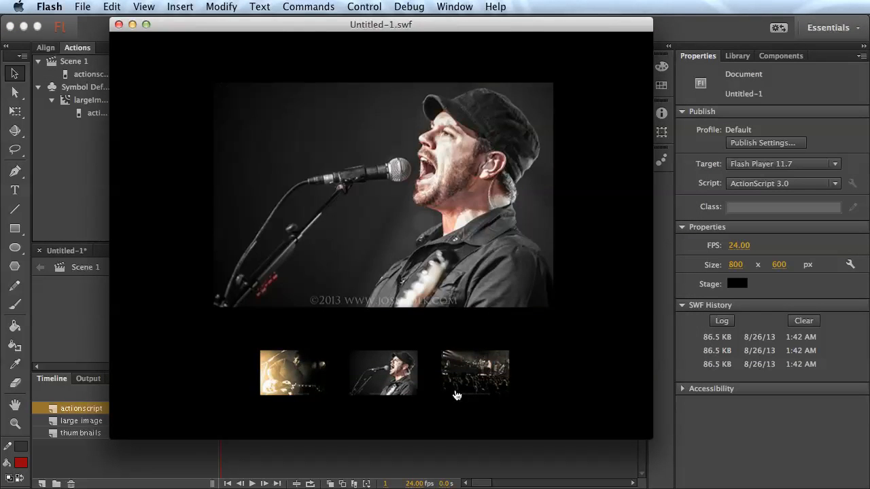
pyautogui.click(454, 396)
pyautogui.moveTo(453, 25); pyautogui.dragTo(458, 22)
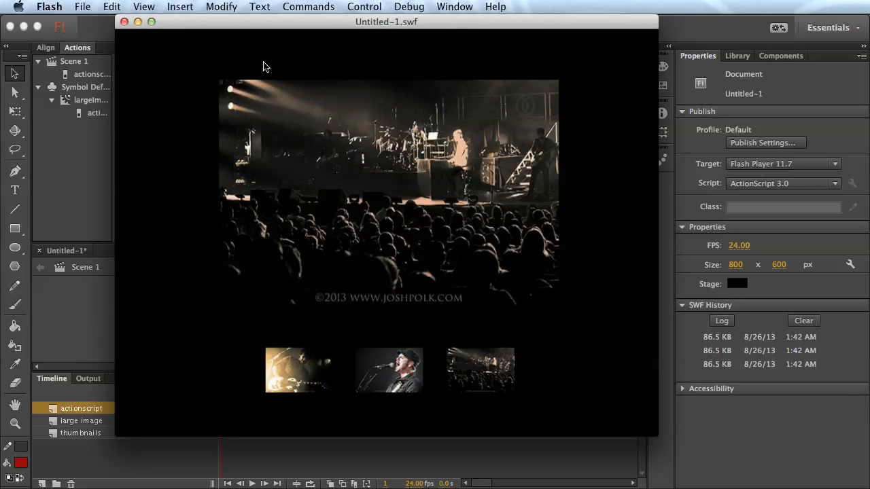
pyautogui.click(125, 22)
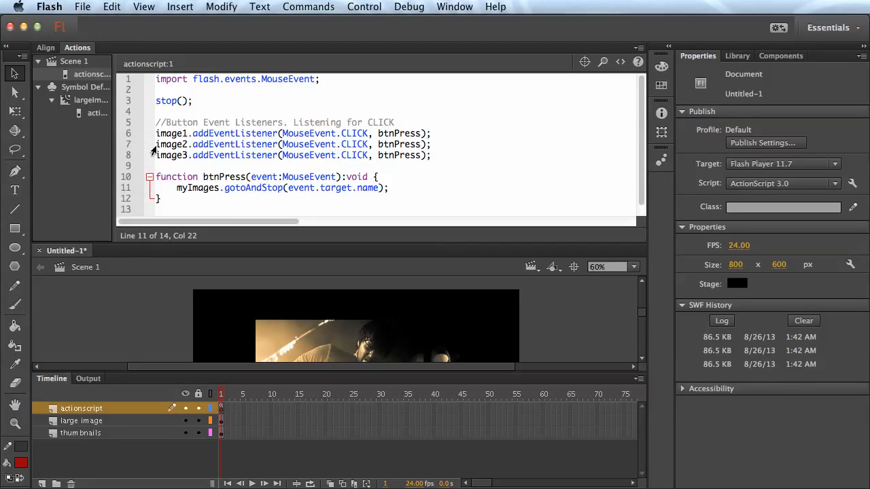